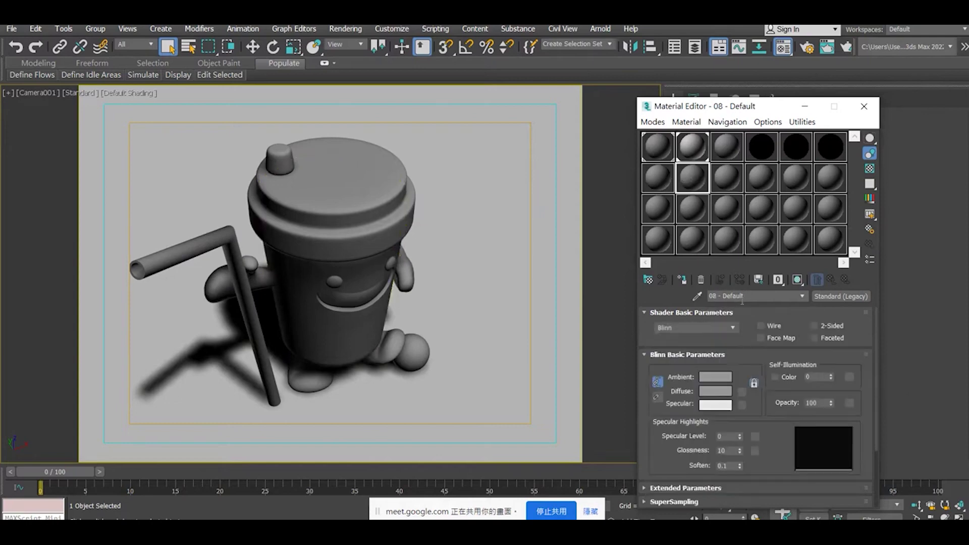
Browse through material slots 02, 08, 14 and 20 in the Material Editor
click(700, 149)
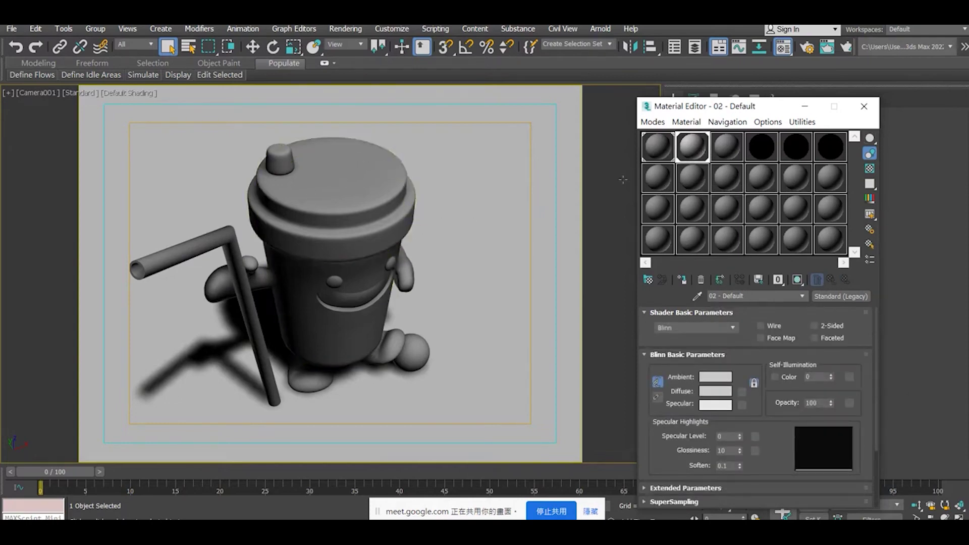
click(692, 179)
click(688, 205)
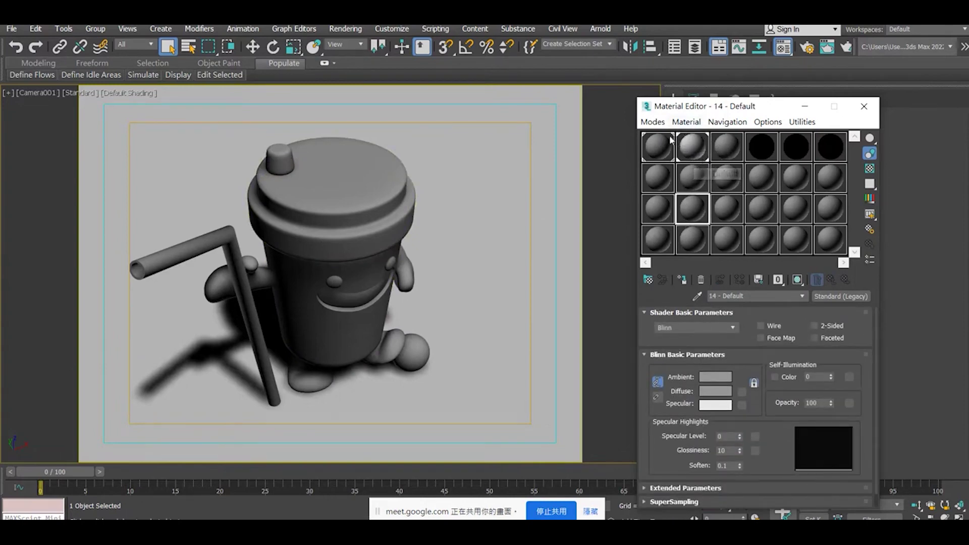
click(692, 238)
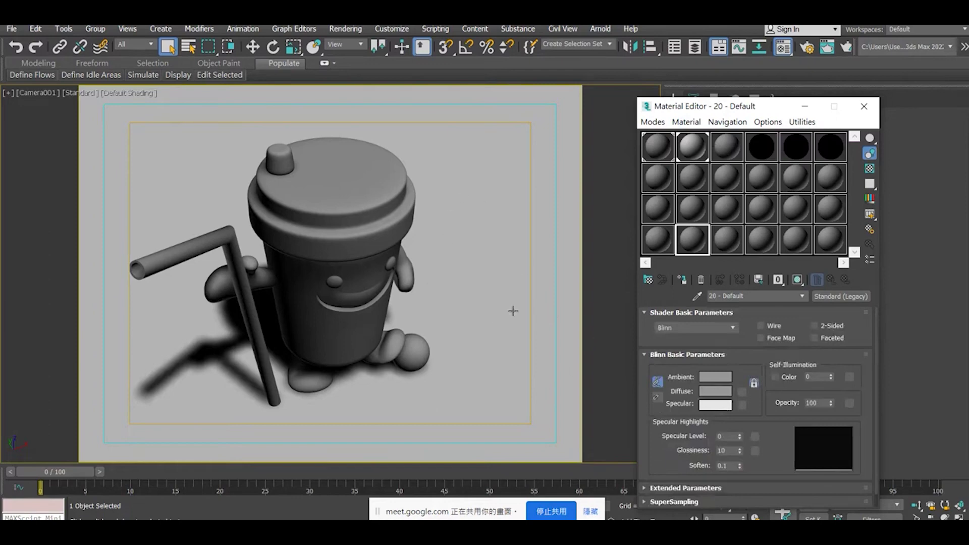
Select the cup lid and body while comparing materials 01 and 02 - Default
click(366, 245)
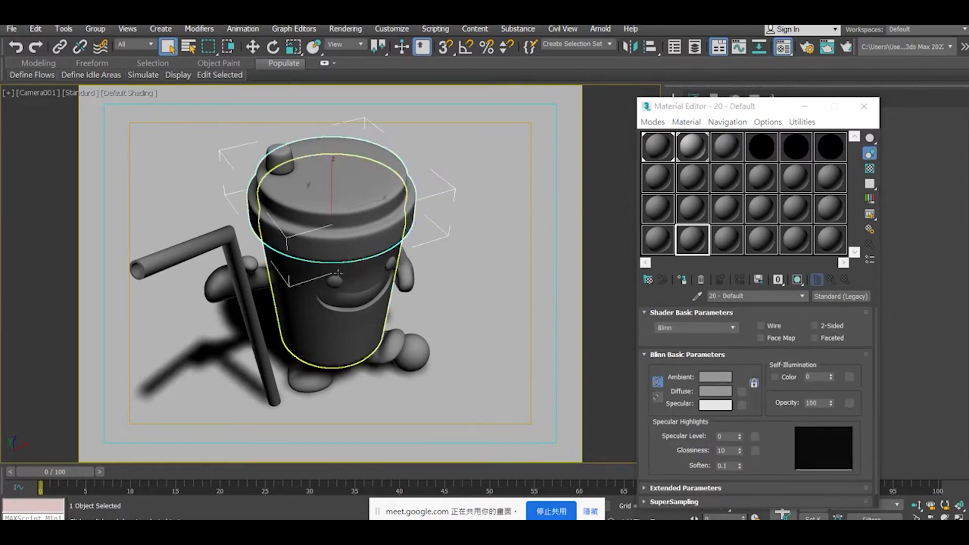
click(660, 147)
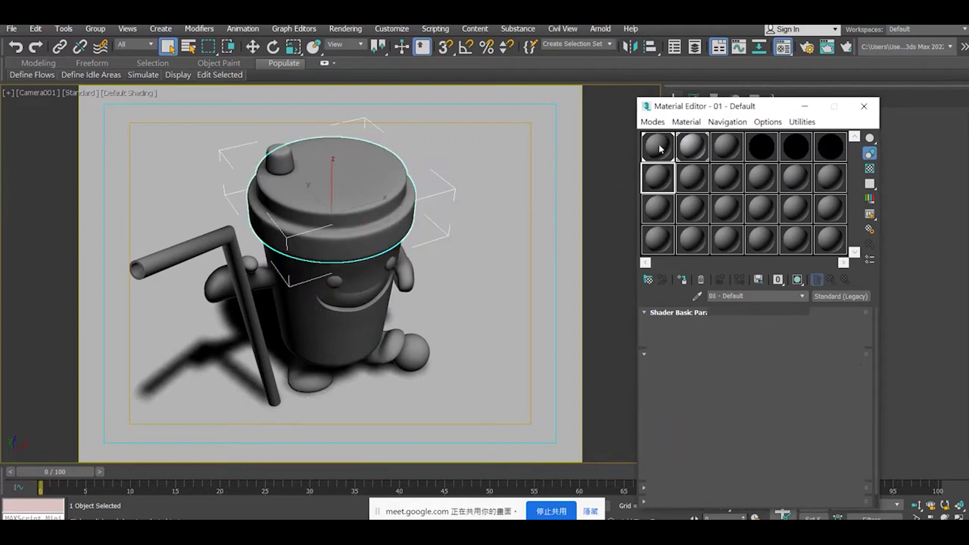
click(499, 277)
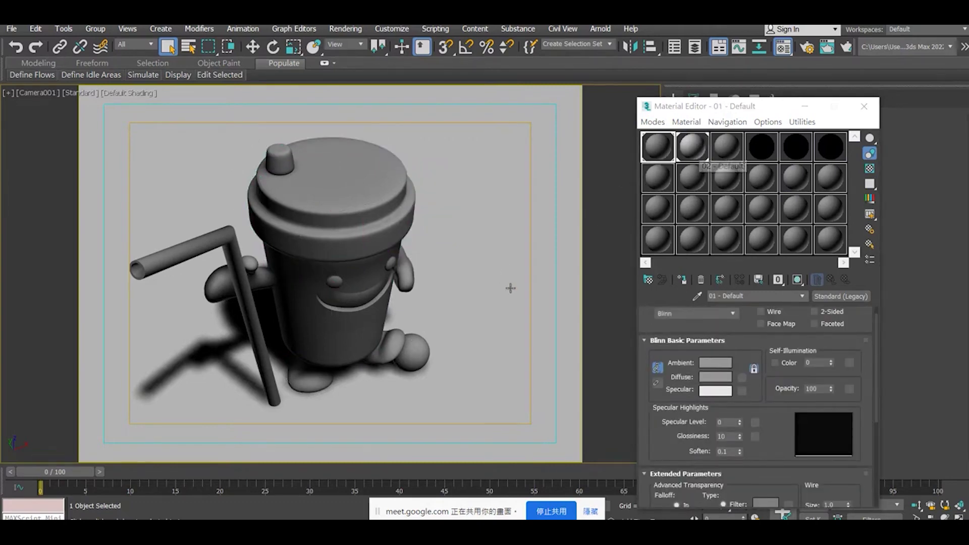
click(693, 148)
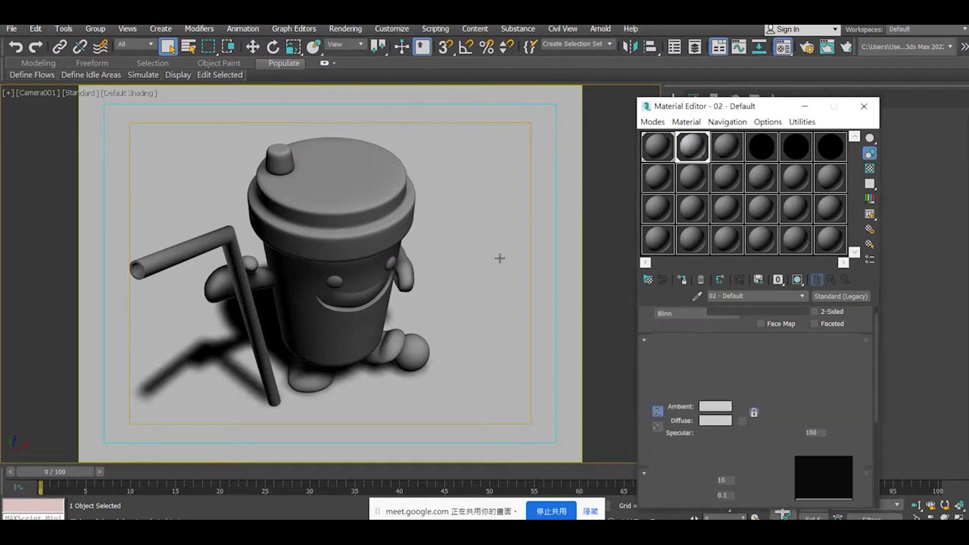
click(404, 230)
click(657, 146)
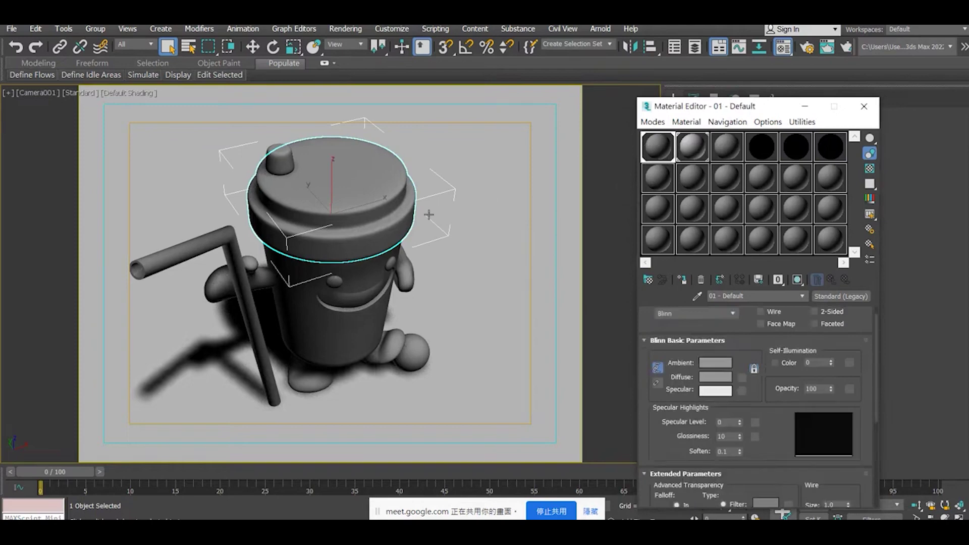
click(689, 154)
click(378, 315)
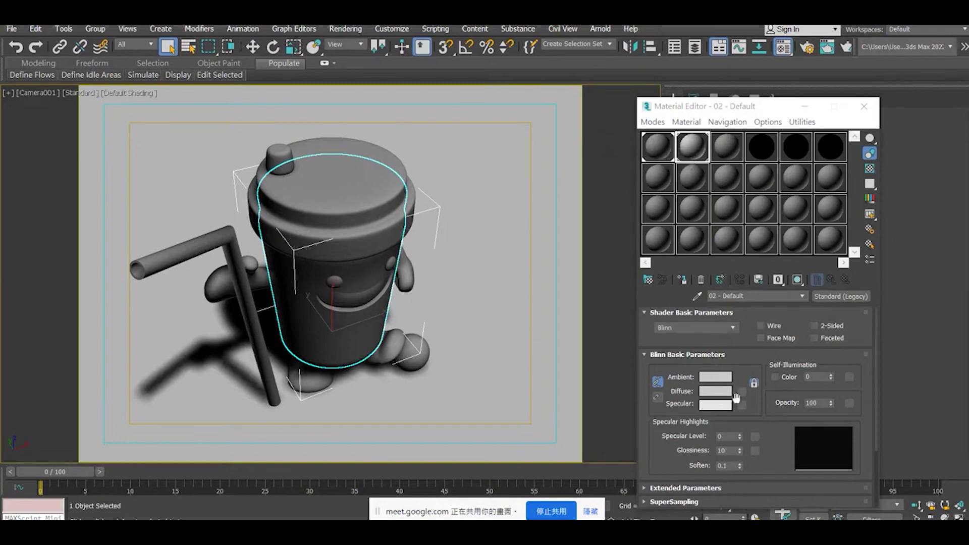
Set material 01 - Default to Specular Level 40 and Glossiness 27
mouse_move(741, 433)
mouse_down()
mouse_move(742, 420)
mouse_move(740, 437)
mouse_up()
click(650, 160)
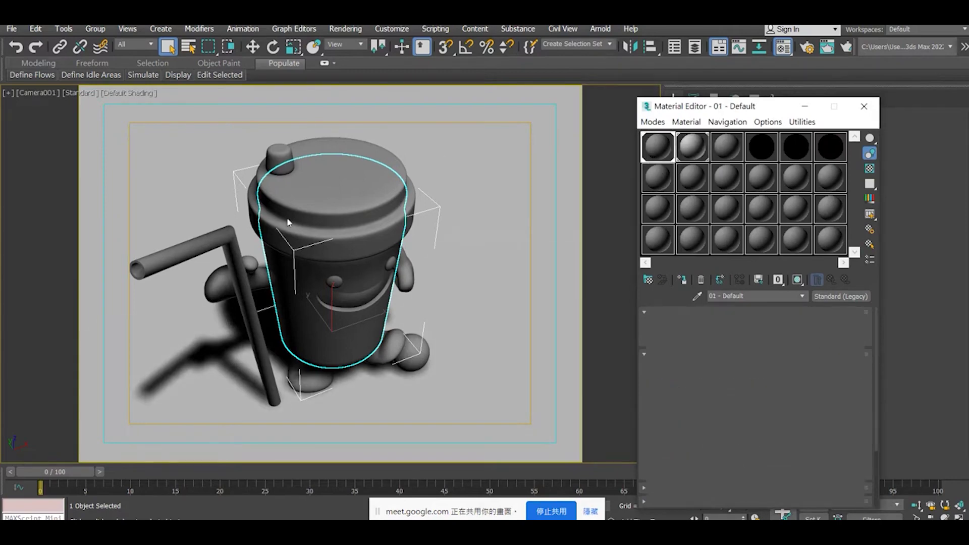
scroll(732, 414, down, 1)
drag(740, 437, 746, 485)
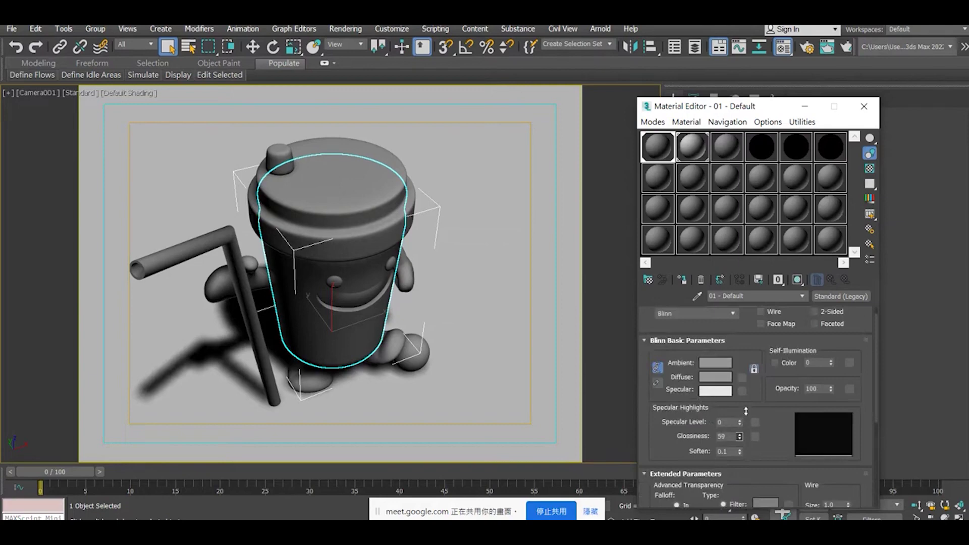
drag(740, 422, 742, 401)
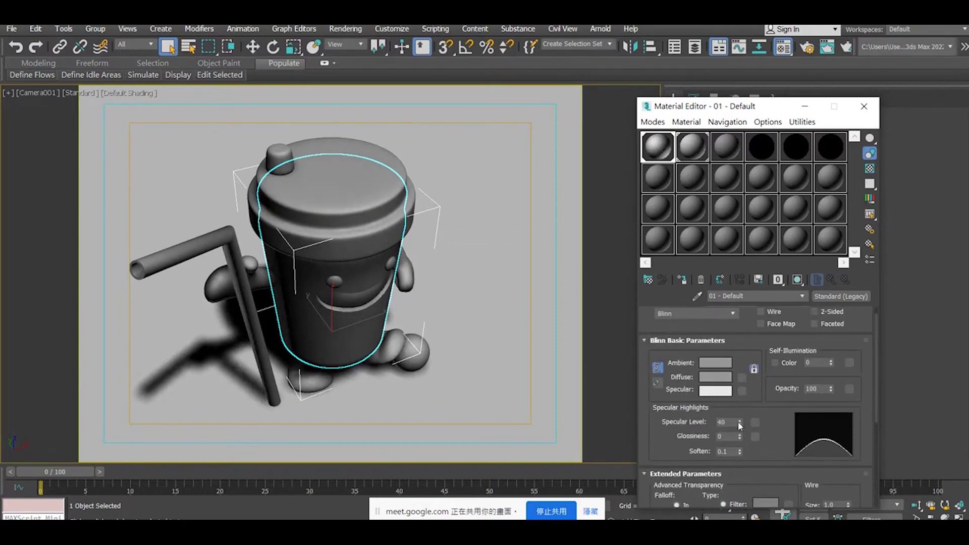
drag(741, 436, 745, 419)
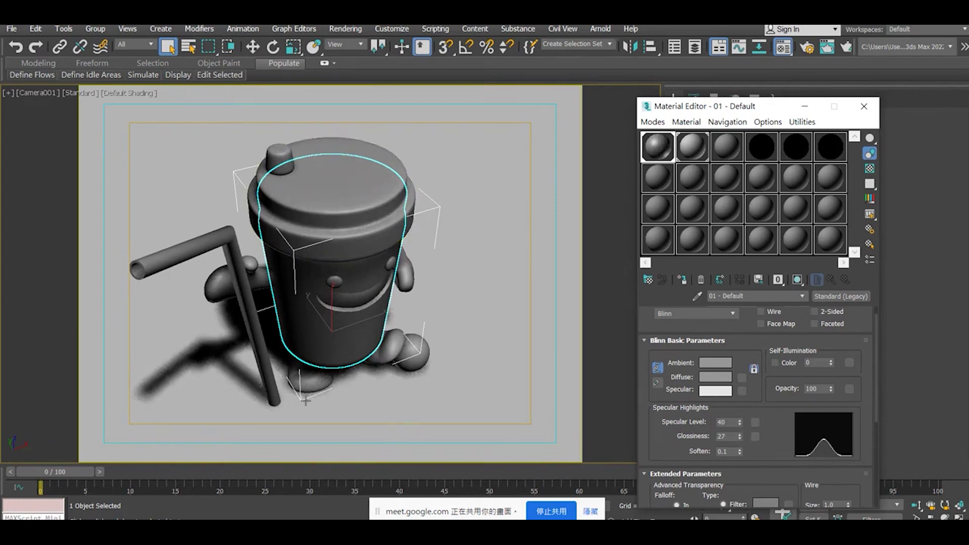
Click the cup's foot, smile and body to check the shading, then deselect
click(411, 353)
click(353, 295)
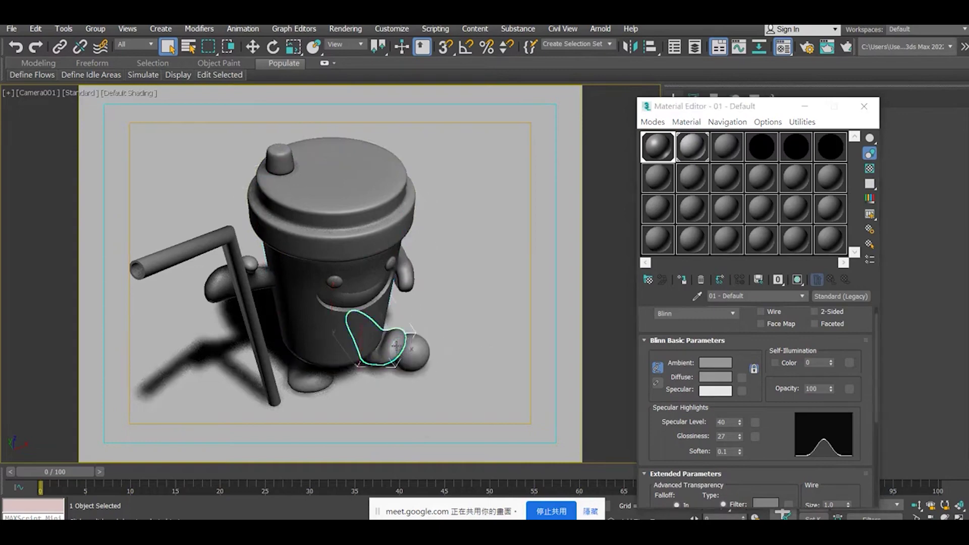
click(352, 247)
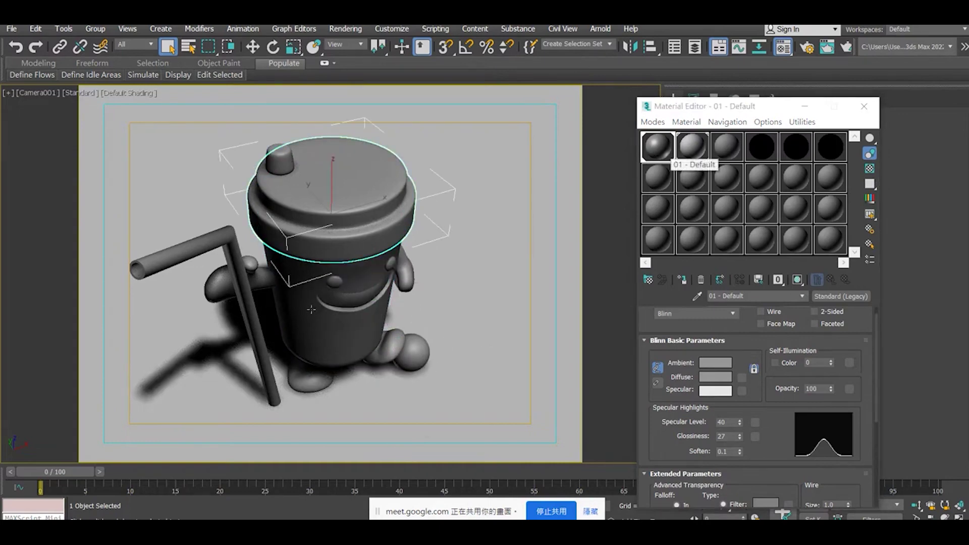
click(499, 276)
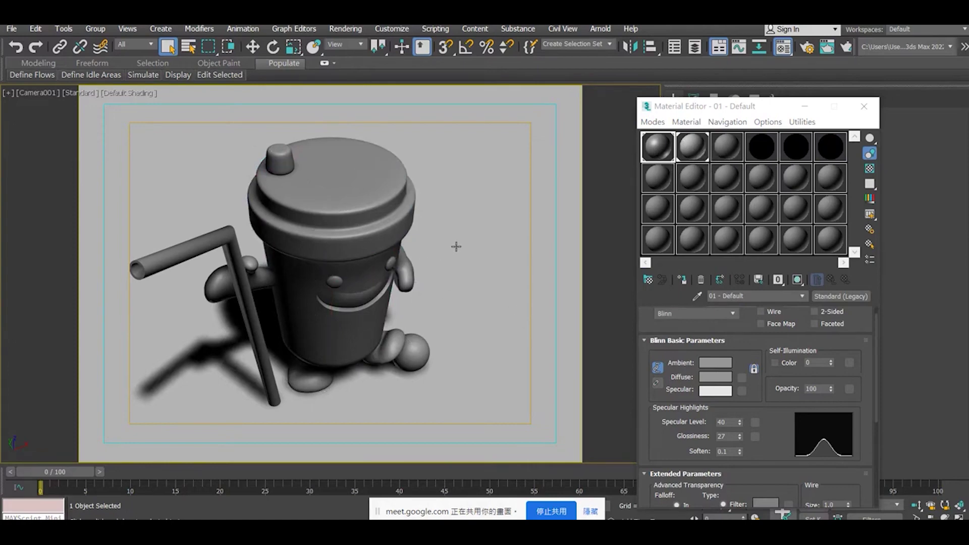
key(alt+Tab)
Look over slides 35, 34 and 32, then display slide 31 on bump mapping
scroll(67, 439, down, 3)
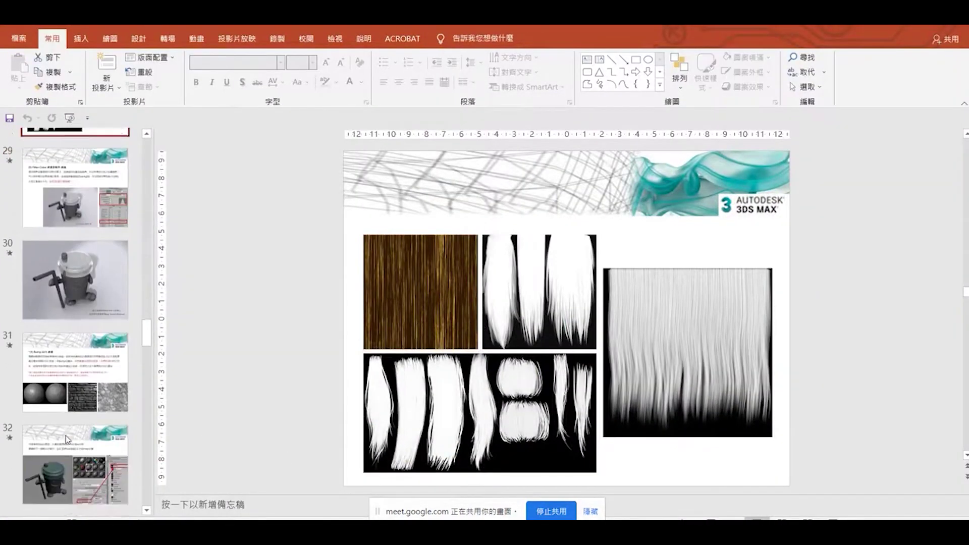
scroll(67, 434, down, 6)
click(74, 216)
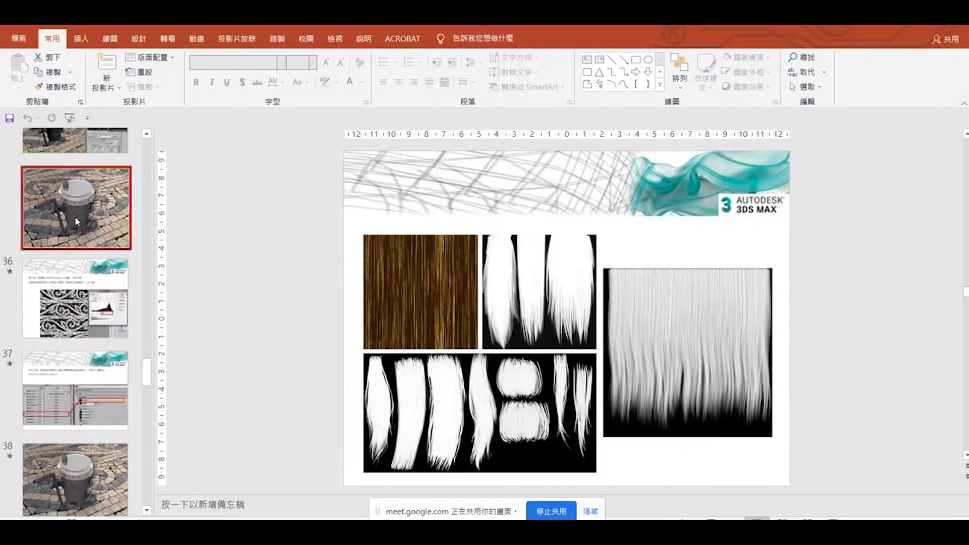
scroll(68, 360, up, 1)
scroll(68, 359, up, 1)
click(75, 268)
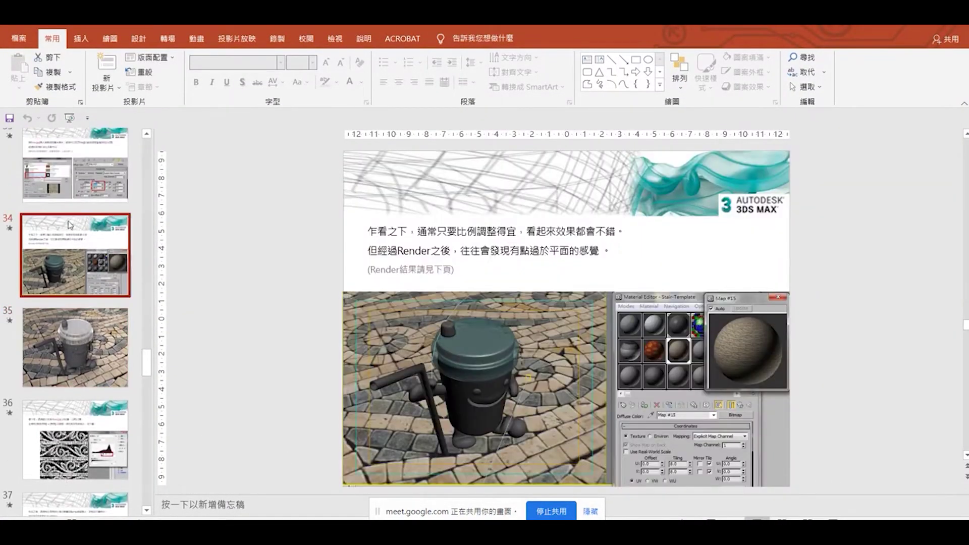
scroll(62, 258, up, 3)
click(62, 258)
click(74, 211)
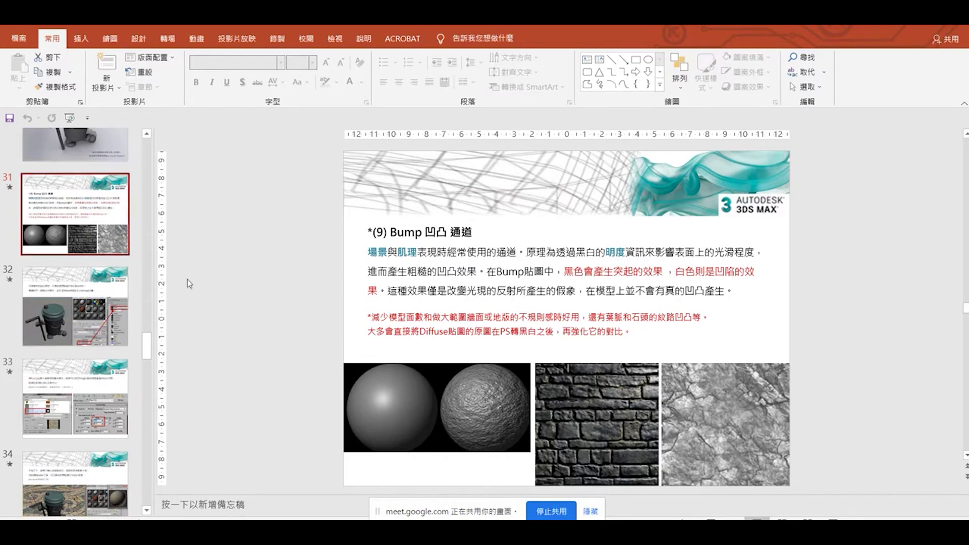
Move the brick texture picture to the slide's top-left and enlarge it
click(486, 392)
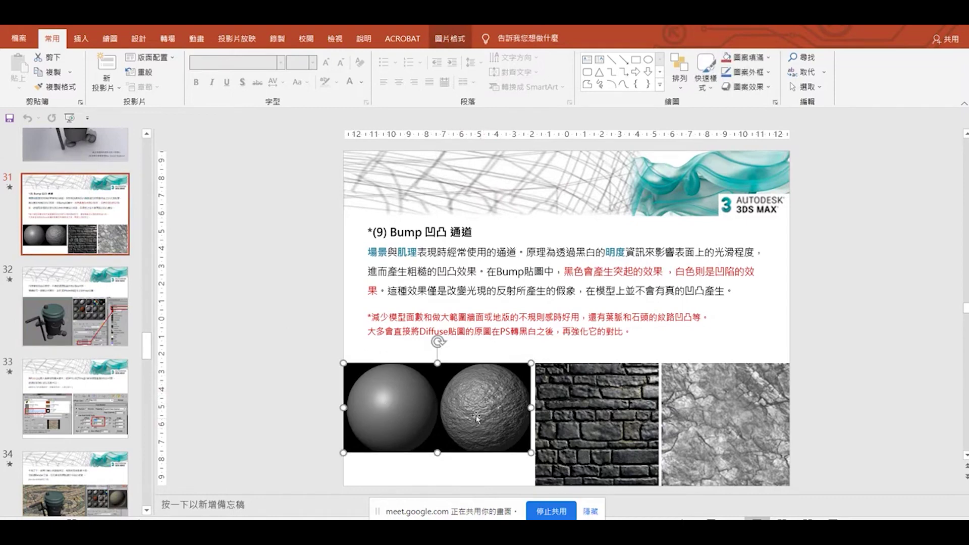
mouse_move(569, 393)
mouse_down()
mouse_move(456, 270)
mouse_move(671, 477)
mouse_up()
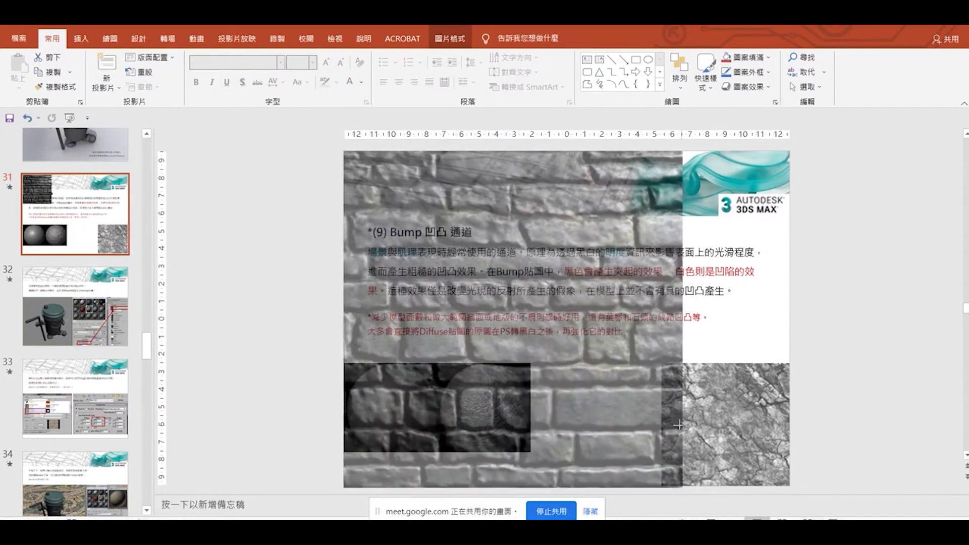
drag(671, 442, 679, 468)
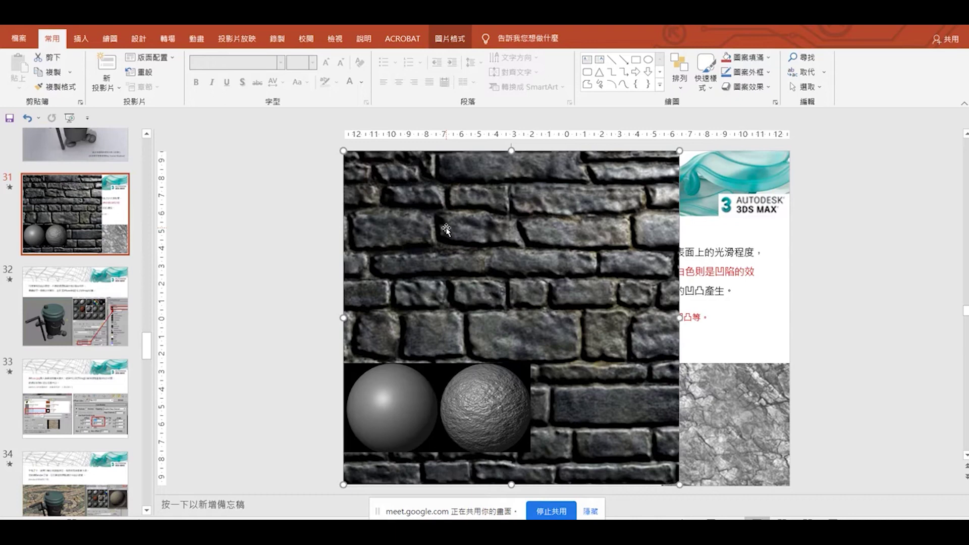
click(62, 440)
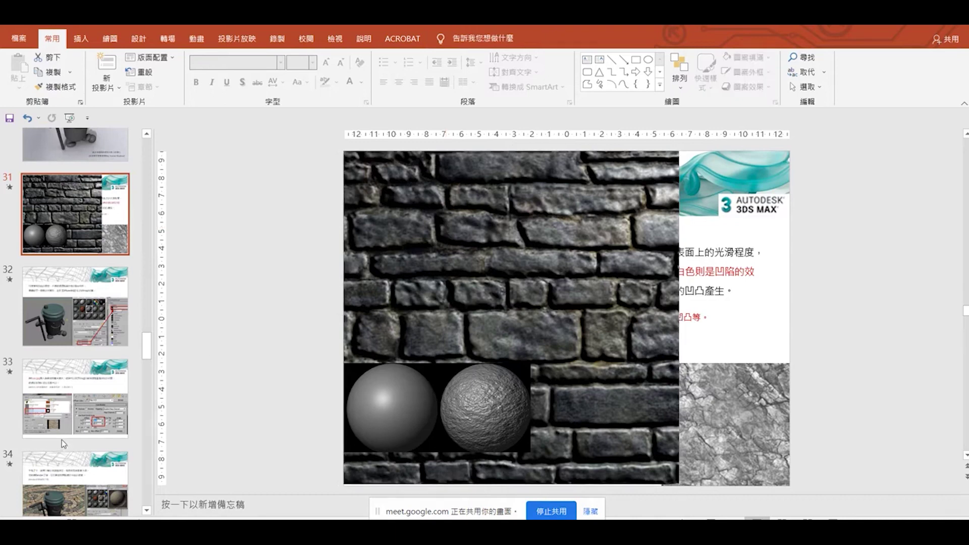
Display slide 35 with the cup render on the mosaic floor
scroll(67, 437, down, 2)
key(Up)
click(75, 334)
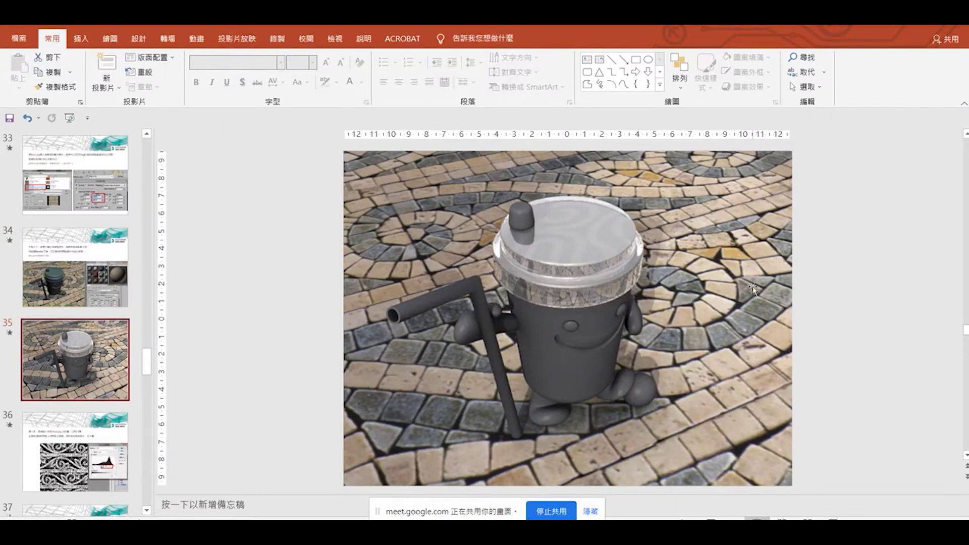
Scroll down the thumbnails, viewing slides 40, 38 and 35
scroll(54, 334, down, 1)
scroll(55, 334, down, 2)
scroll(54, 335, down, 2)
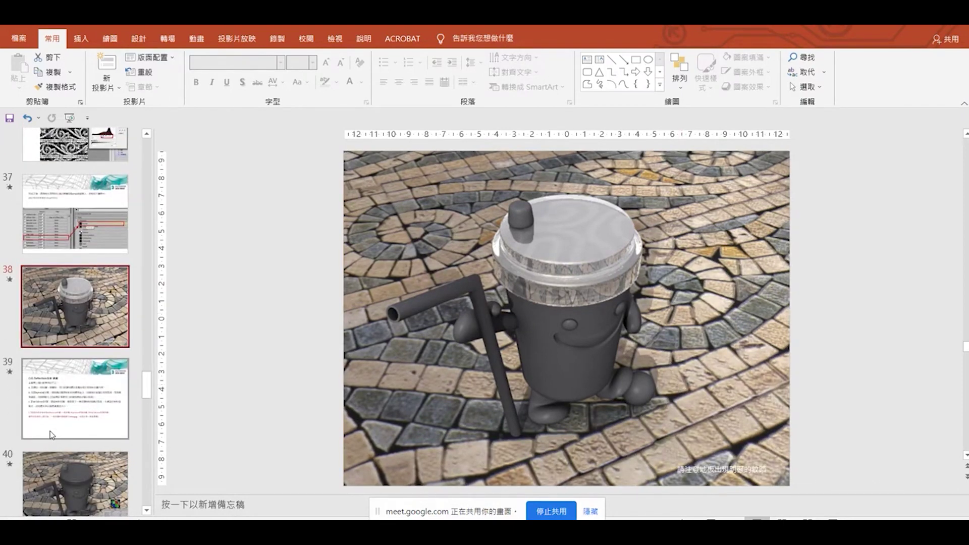
scroll(76, 354, down, 1)
click(90, 425)
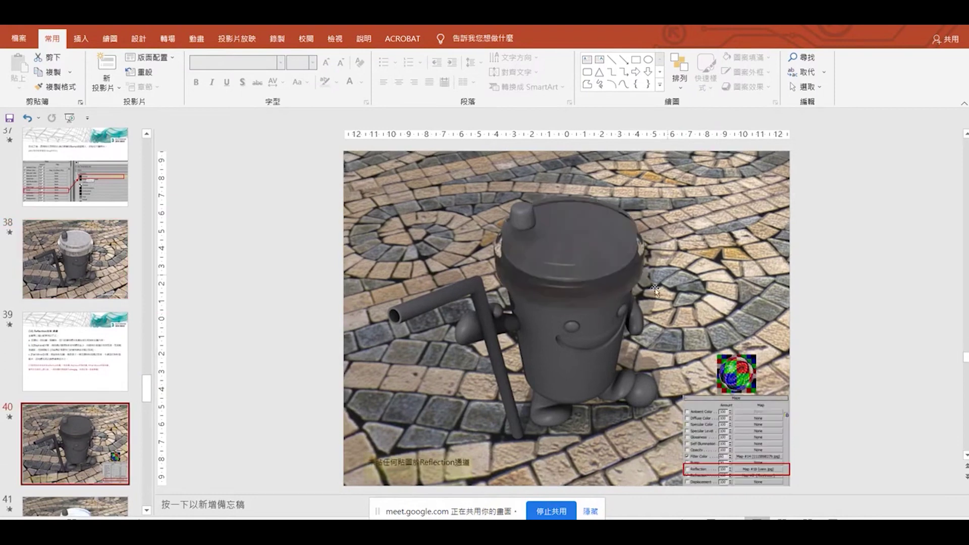
click(92, 284)
scroll(83, 288, up, 1)
scroll(89, 237, up, 1)
click(91, 208)
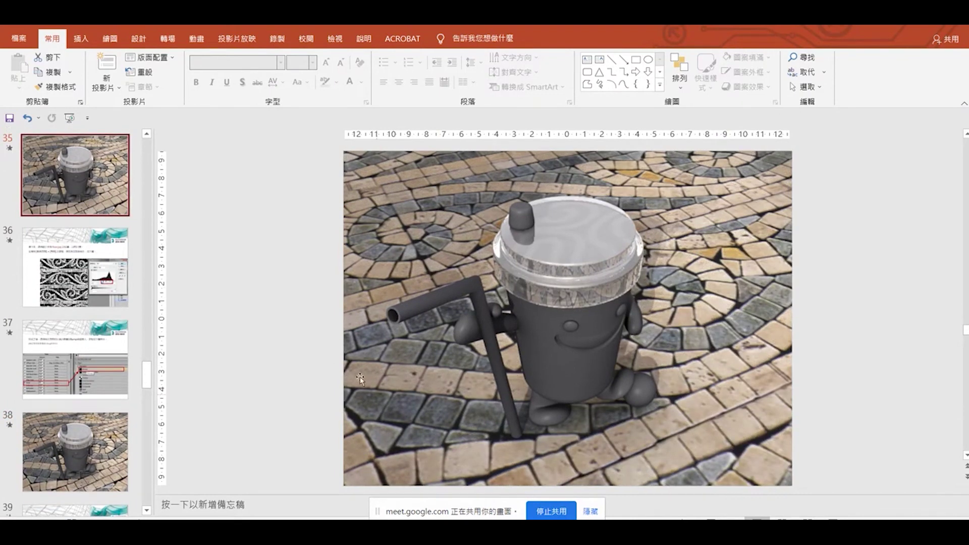
Scroll back up and display slide 32 on the floor Box's Diffuse bitmap
scroll(6, 298, up, 2)
scroll(43, 346, up, 2)
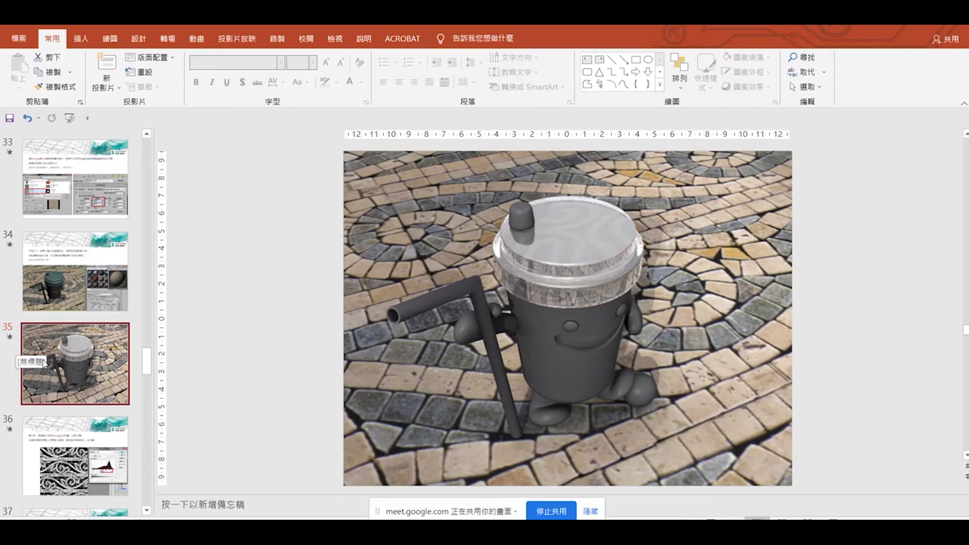
scroll(91, 316, up, 3)
scroll(92, 316, up, 2)
click(92, 303)
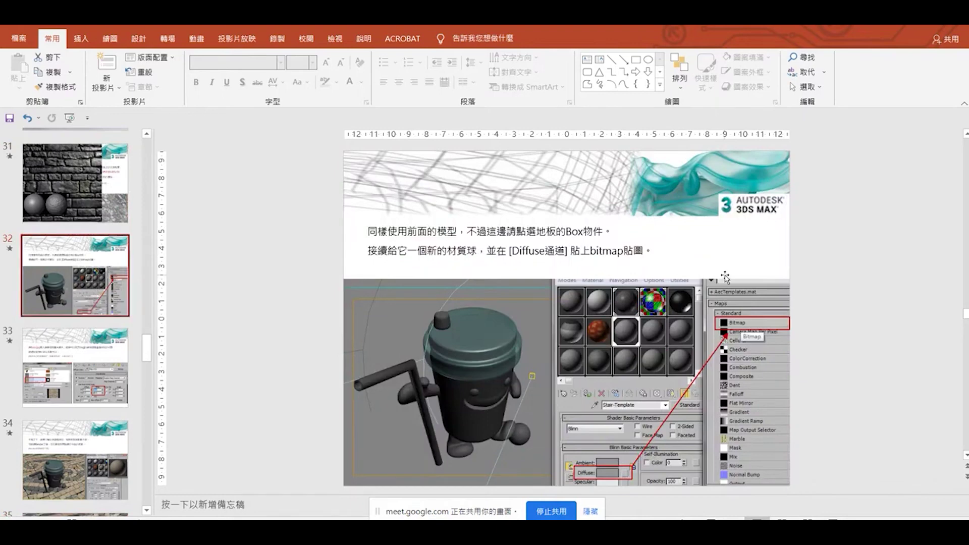
Step through slides 33, 34 and 36 to slide 37, then bring up the course notes
click(96, 384)
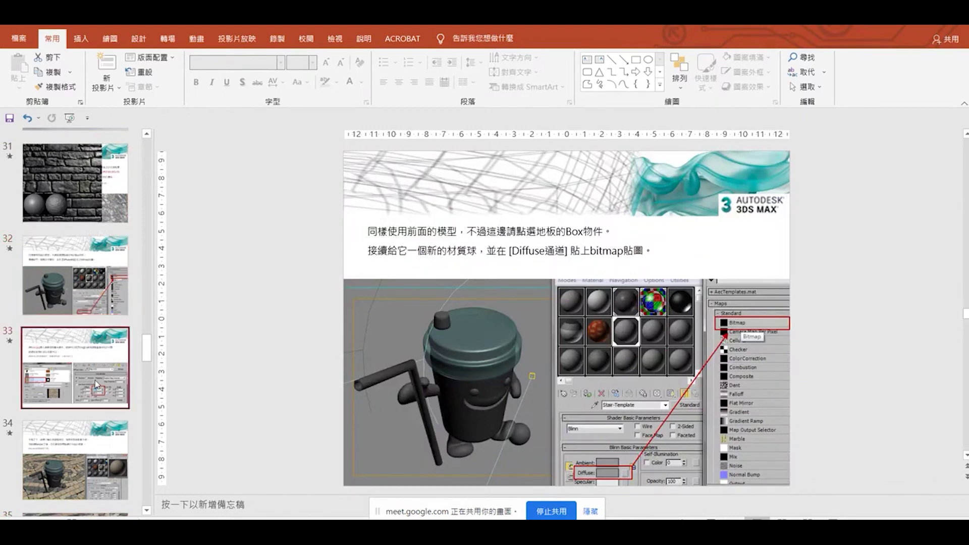
click(81, 447)
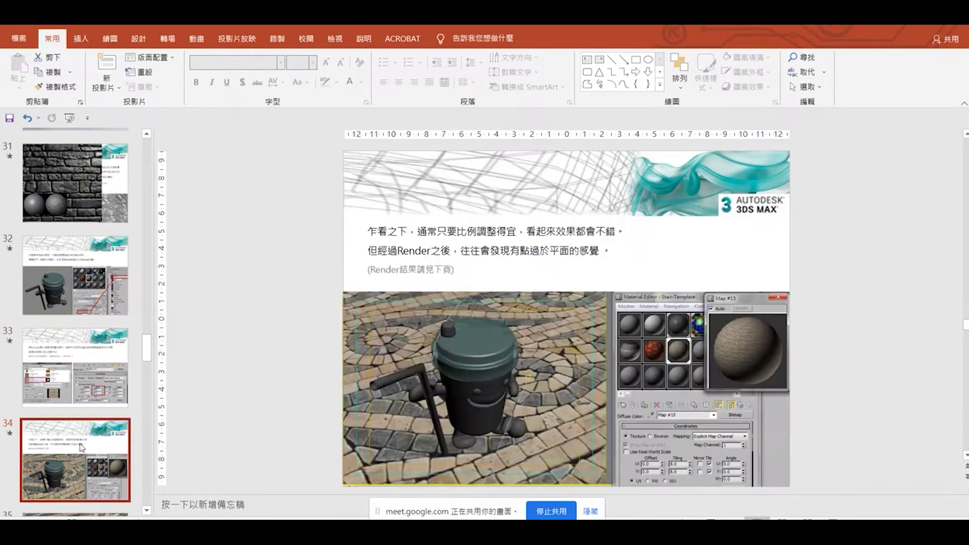
scroll(76, 454, down, 2)
click(71, 462)
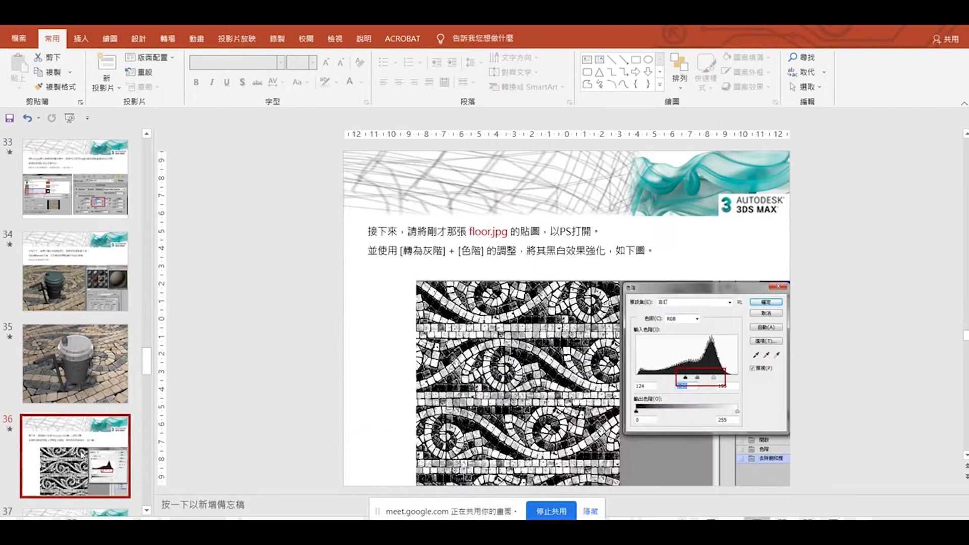
scroll(70, 454, down, 3)
click(76, 407)
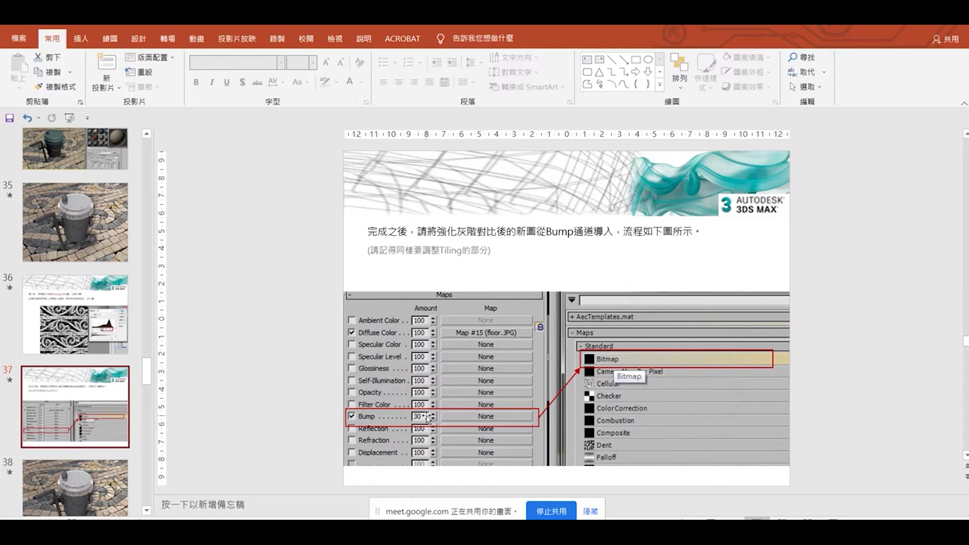
key(alt+Tab)
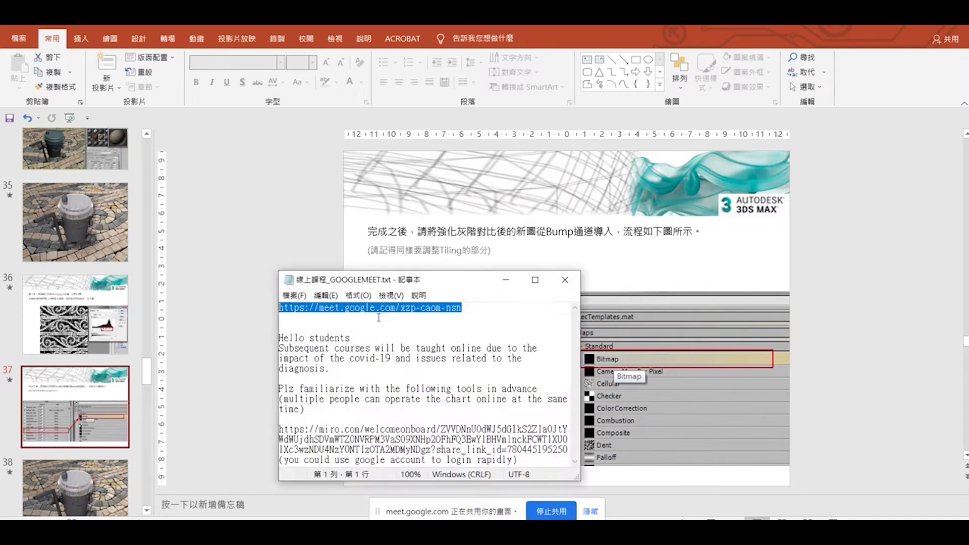
drag(499, 282, 465, 261)
click(466, 260)
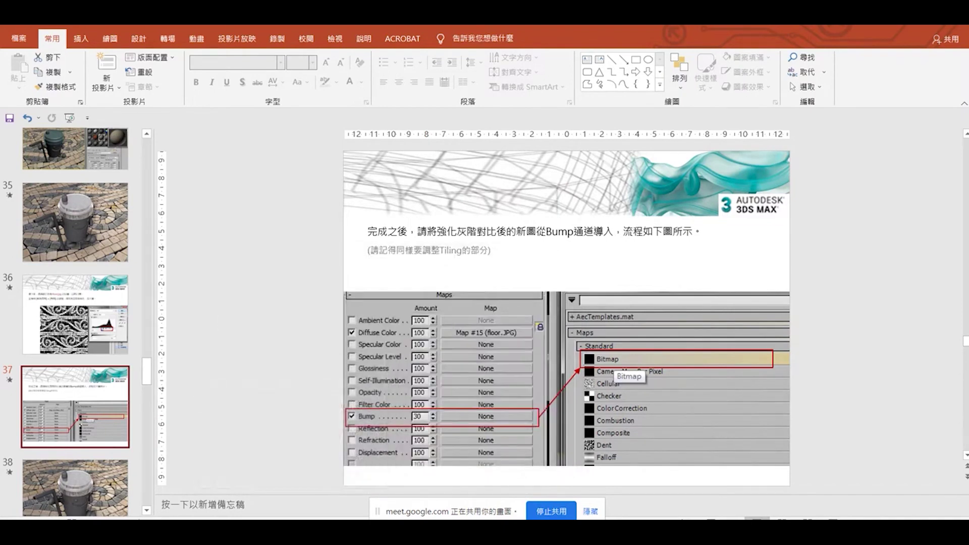
right_click(140, 540)
click(130, 531)
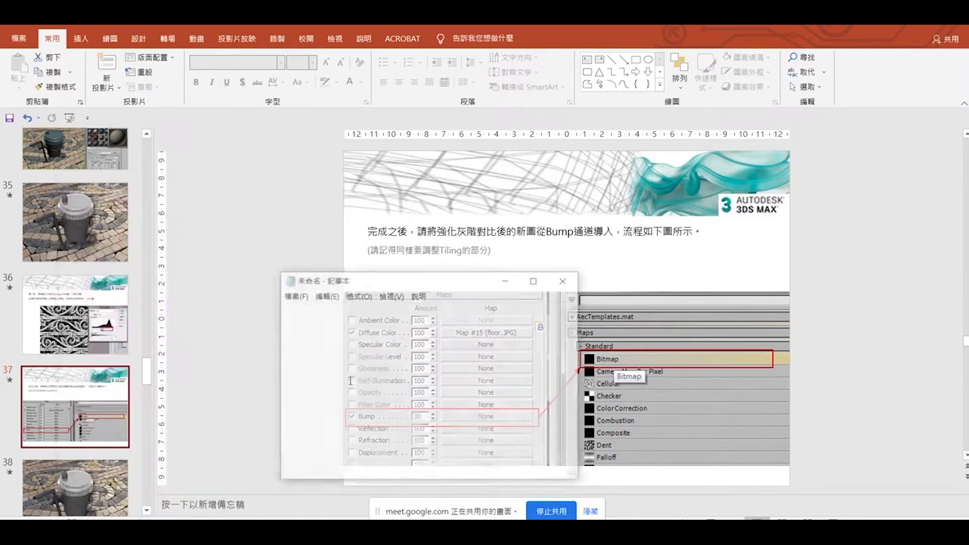
drag(367, 284, 348, 274)
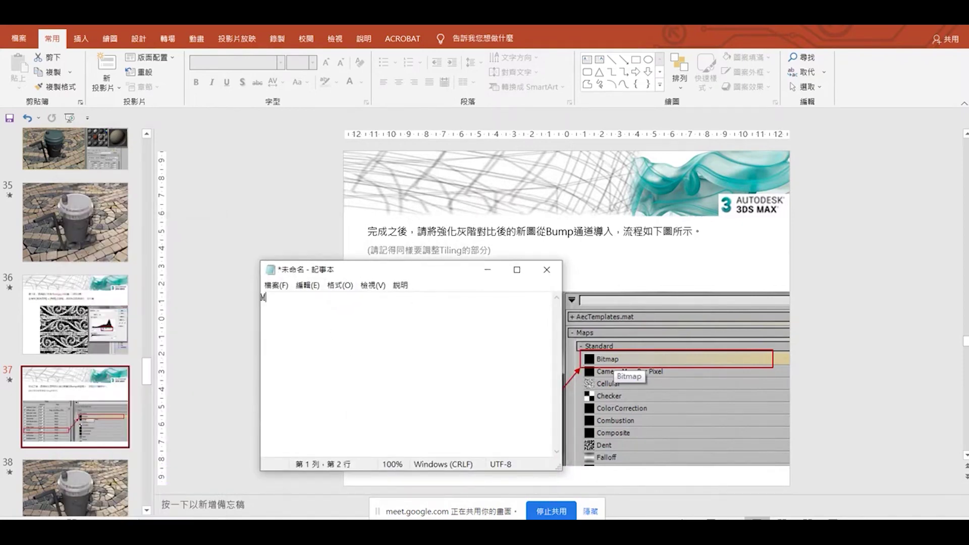
text(Normal Map)
drag(312, 303, 259, 308)
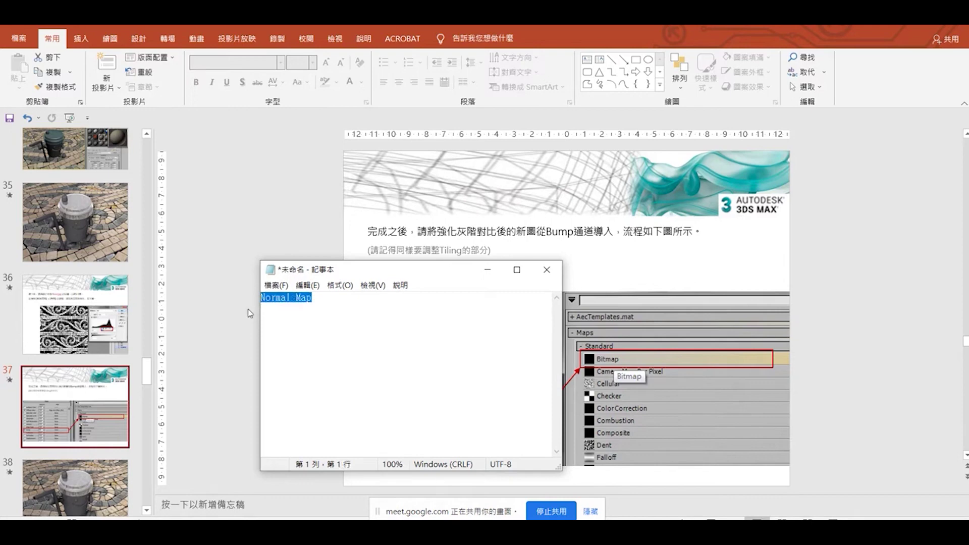
click(272, 299)
click(318, 307)
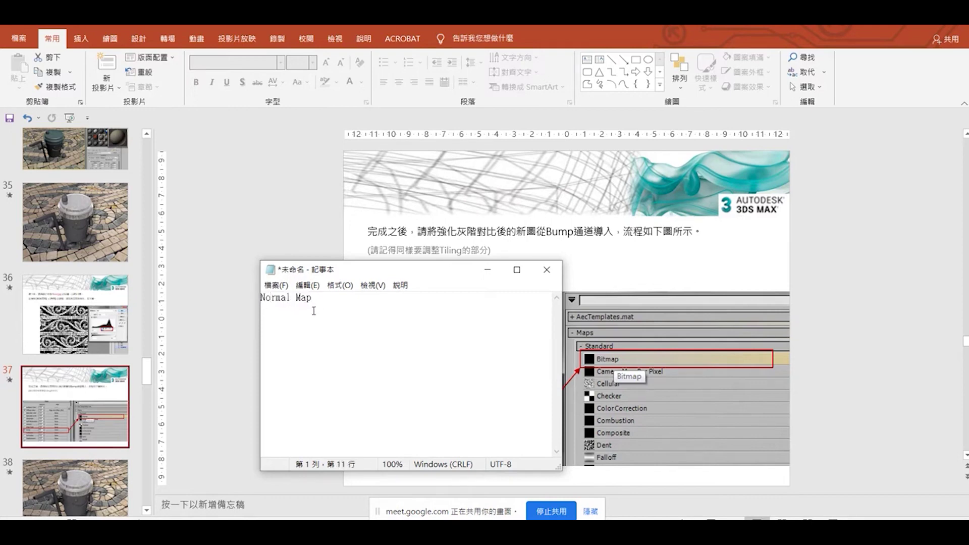
drag(320, 302, 219, 299)
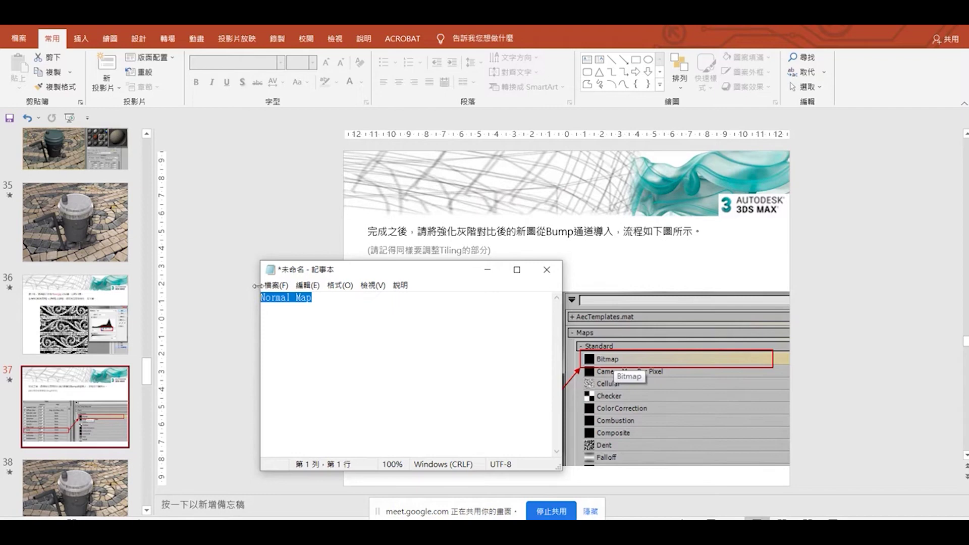
click(282, 301)
drag(312, 302, 218, 307)
drag(307, 270, 292, 324)
click(336, 352)
text(= Bu)
key(BackSpace)
key(BackSpace)
key(BackSpace)
key(BackSpace)
text(n)
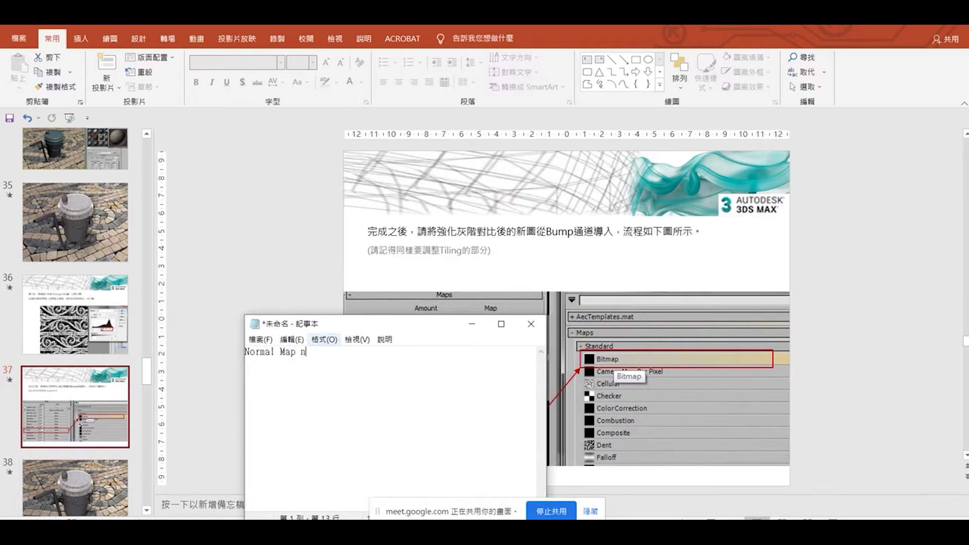
text(or)
key(BackSpace)
key(BackSpace)
key(BackSpace)
text(= )
text(bump)
key(BackSpace)
key(BackSpace)
key(BackSpace)
key(BackSpace)
key(BackSpace)
key(BackSpace)
key(BackSpace)
key(BackSpace)
key(BackSpace)
key(BackSpace)
key(BackSpace)
key(Delete)
key(Delete)
key(Delete)
key(Delete)
key(Delete)
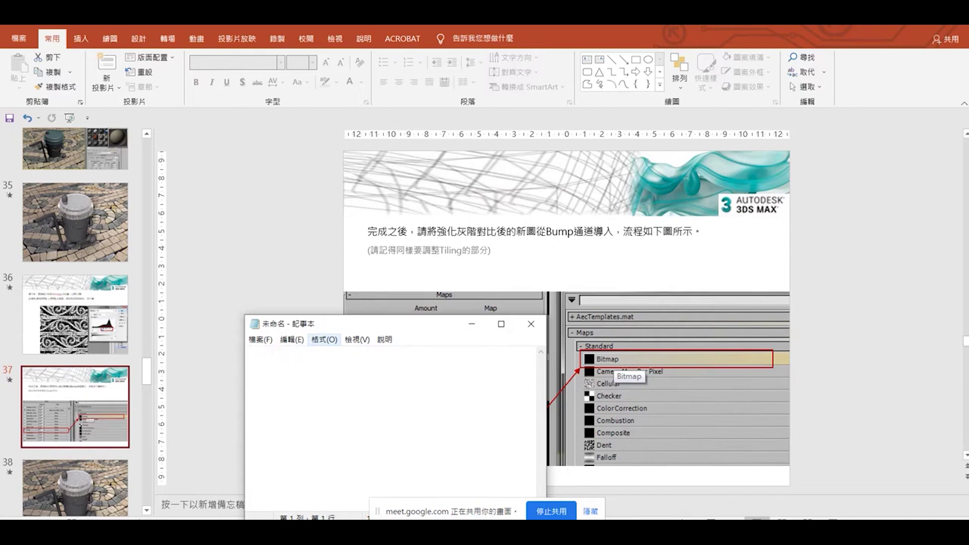
drag(380, 319, 329, 220)
click(426, 222)
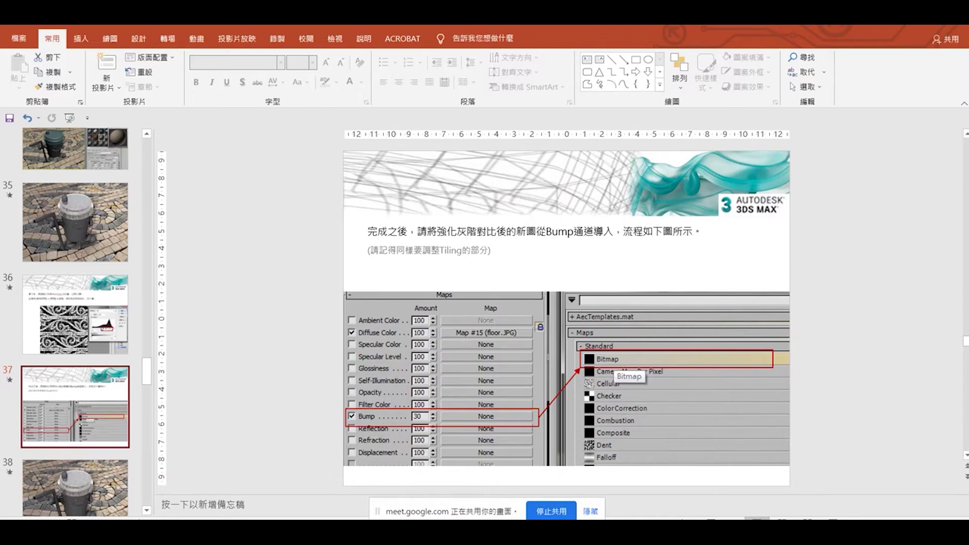
key(alt+Tab)
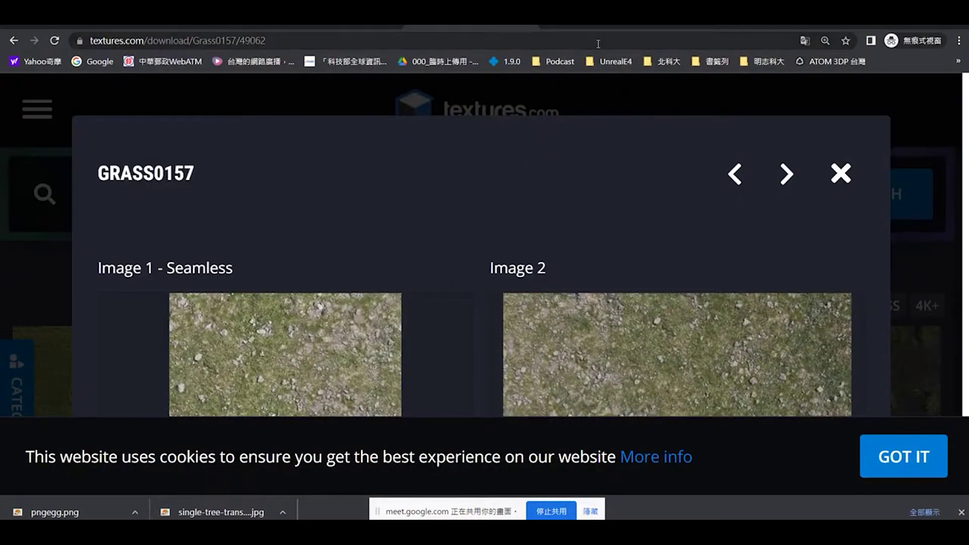
Search Google for 'Floor Texture' and scroll through the results
click(523, 20)
click(92, 61)
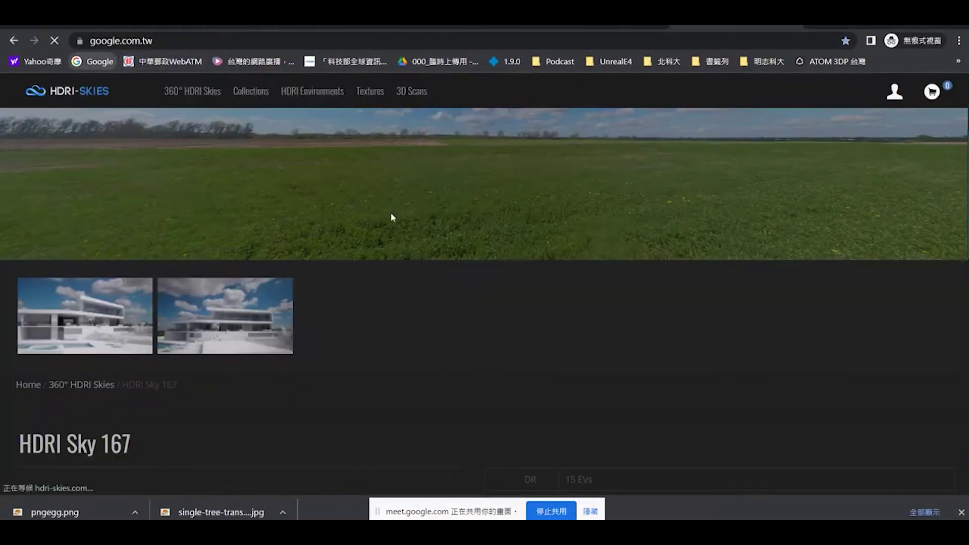
click(440, 213)
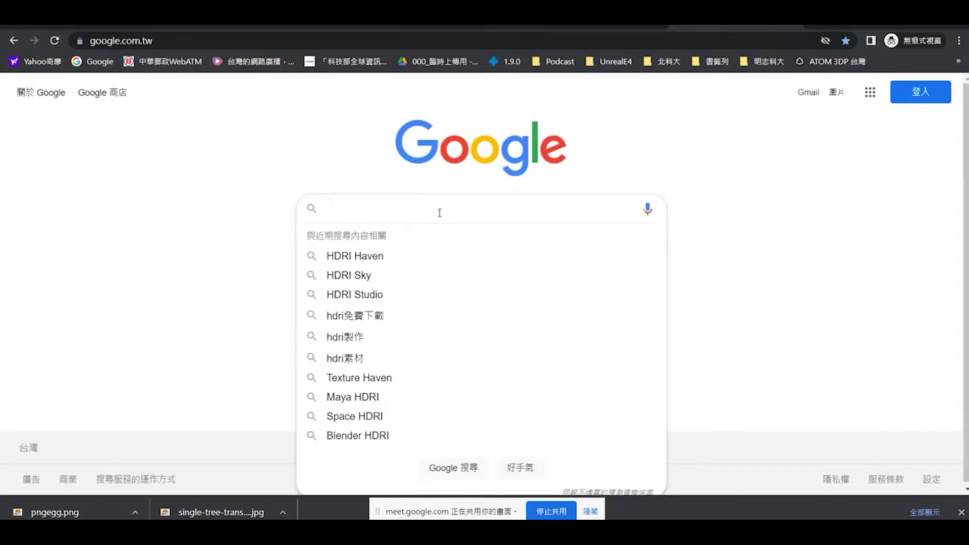
text(Floor)
key(BackSpace)
key(BackSpace)
text(o)
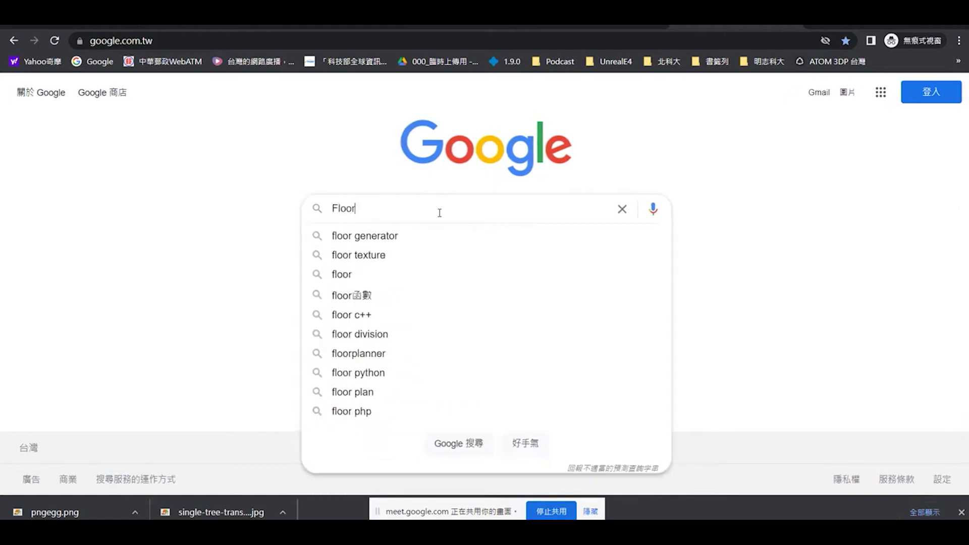
text(r Texture)
key(Return)
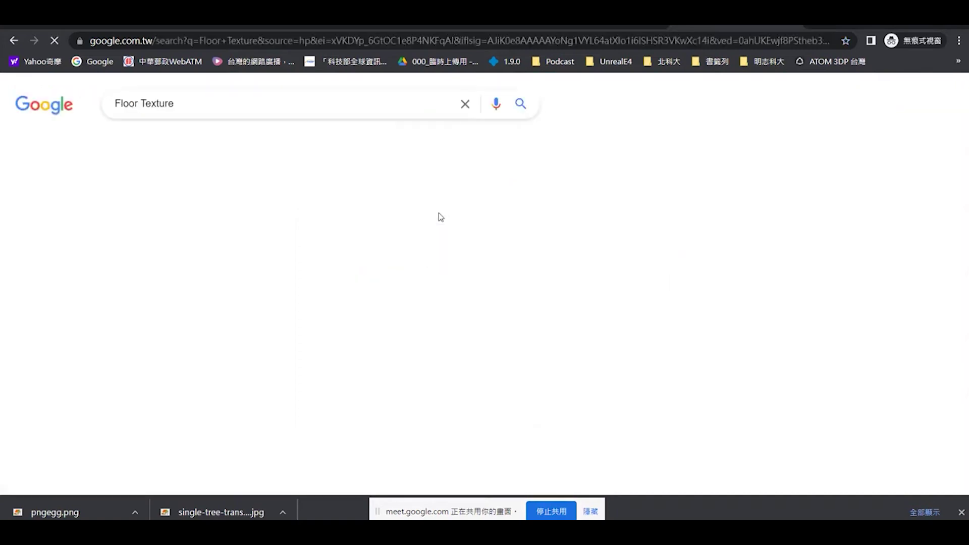
scroll(376, 289, down, 1)
scroll(376, 289, down, 2)
scroll(369, 313, down, 4)
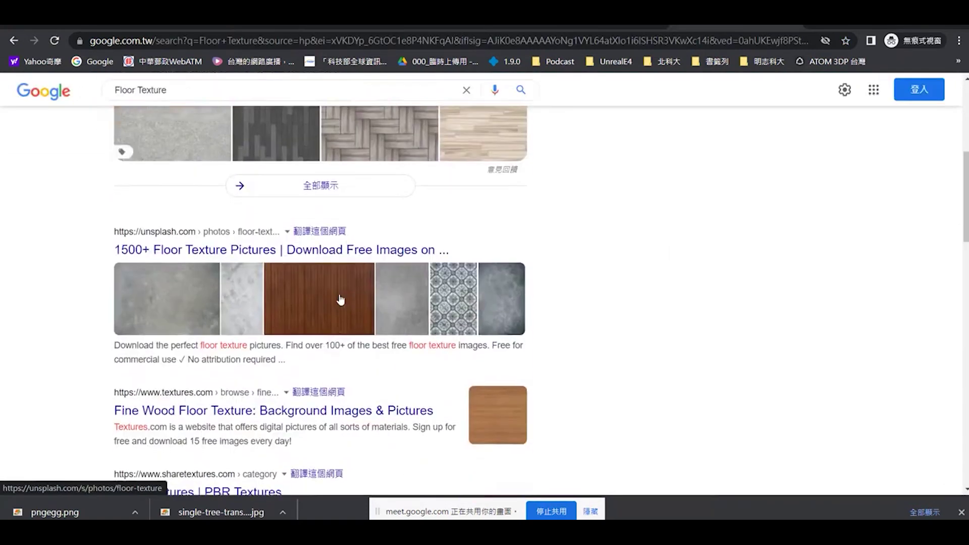
scroll(348, 300, down, 5)
scroll(342, 297, down, 1)
scroll(342, 297, down, 1)
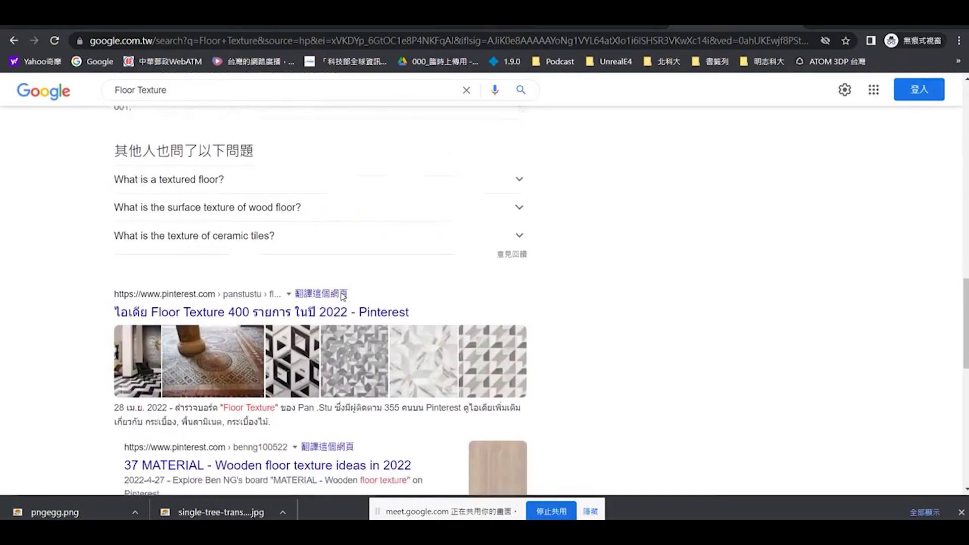
scroll(342, 295, down, 6)
scroll(342, 291, down, 4)
scroll(341, 292, up, 10)
scroll(340, 287, up, 5)
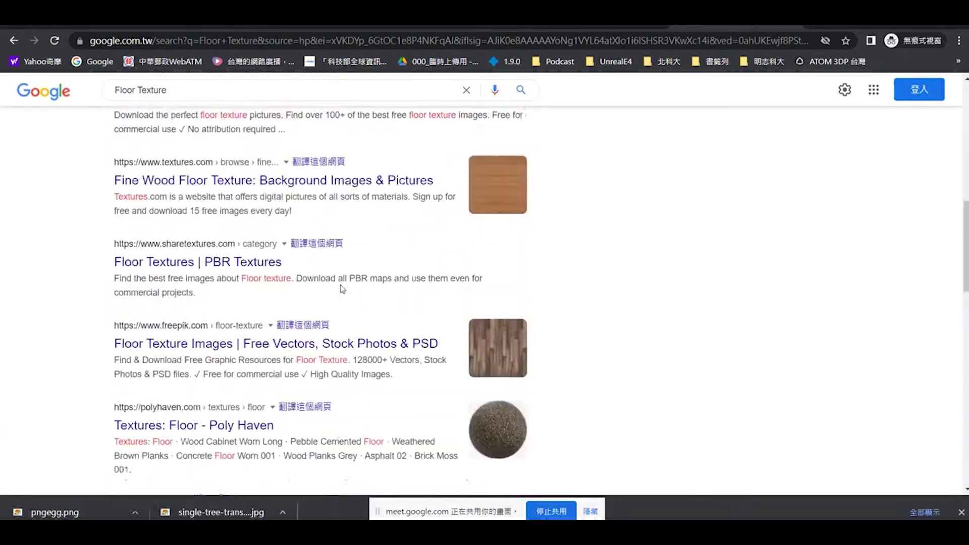
scroll(340, 284, up, 4)
scroll(342, 291, up, 1)
scroll(342, 291, up, 5)
scroll(341, 290, up, 2)
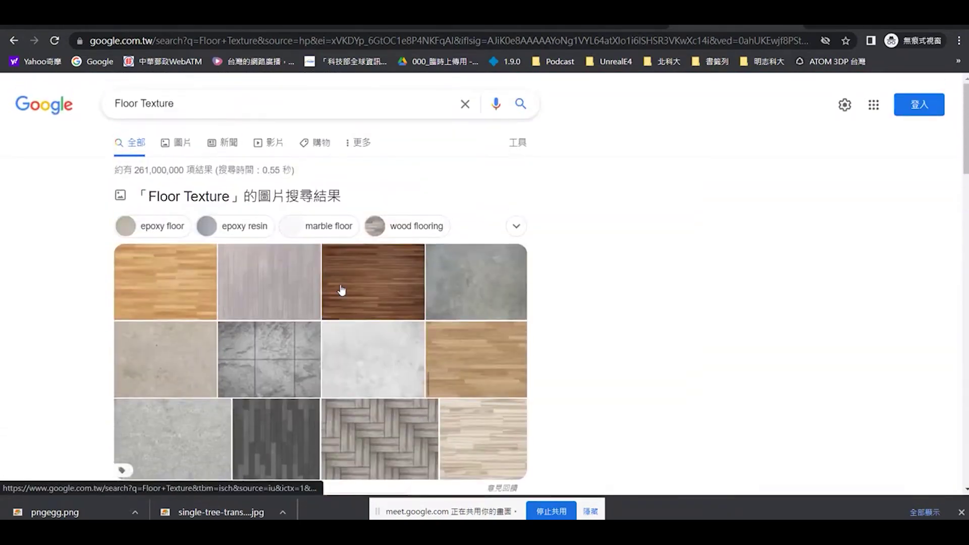
Switch to image results and preview the grey square stone-tile image
click(195, 104)
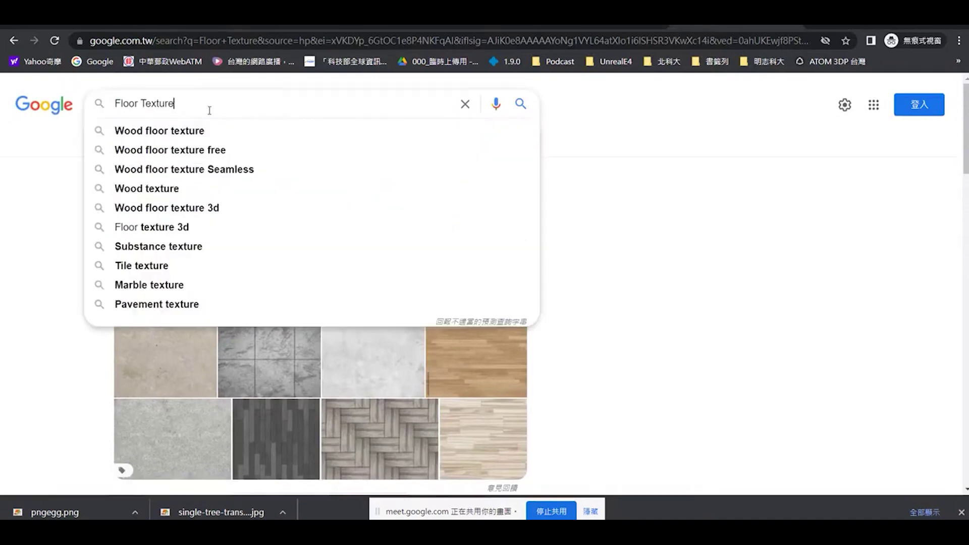
click(14, 246)
scroll(215, 341, down, 1)
click(239, 290)
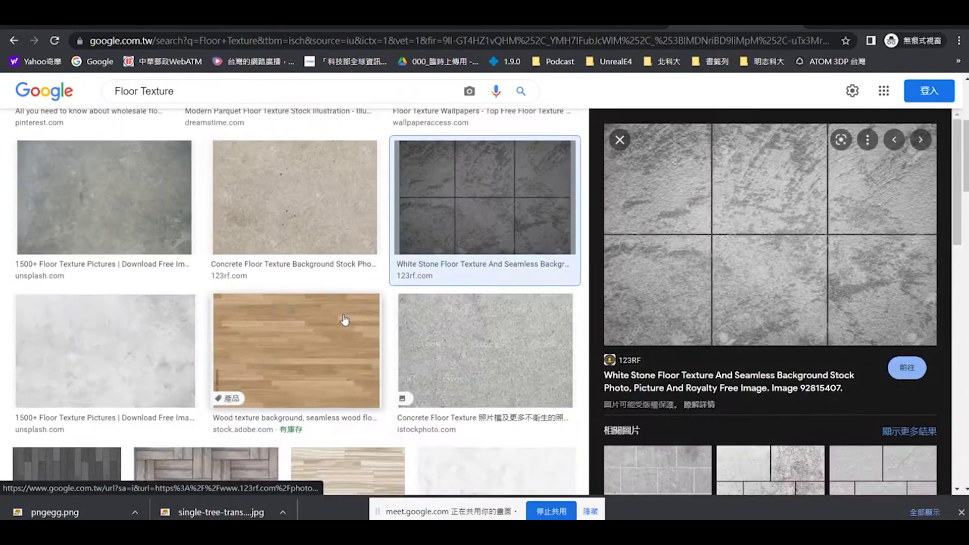
scroll(345, 320, down, 2)
scroll(661, 389, down, 3)
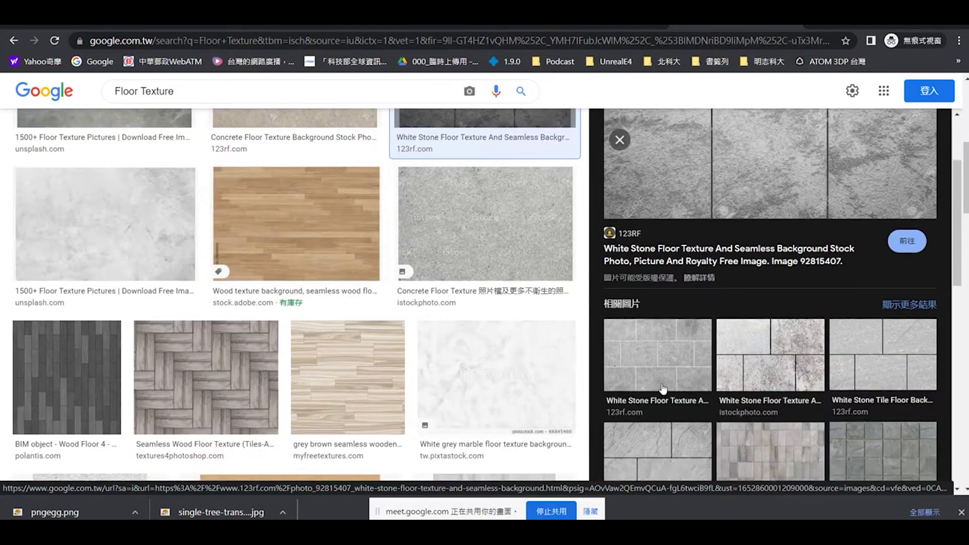
click(856, 410)
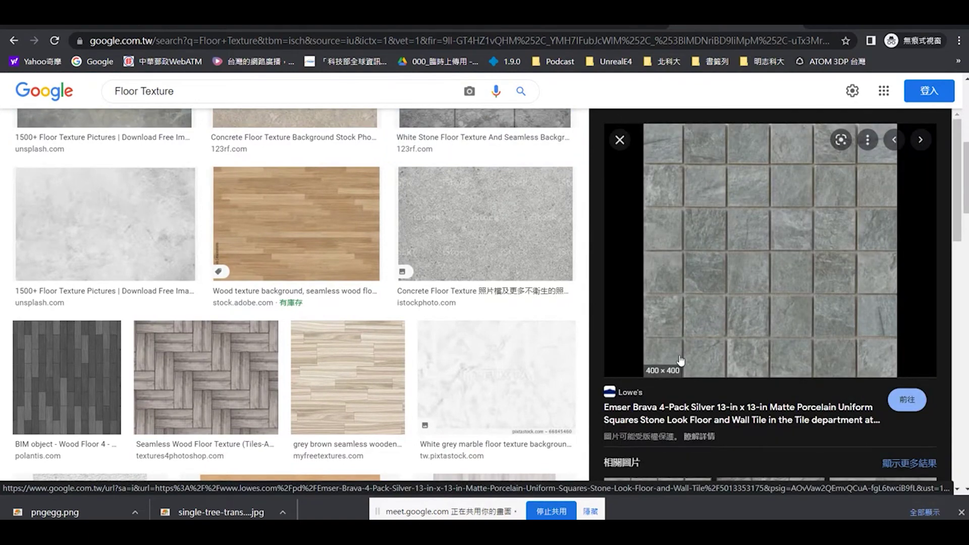
right_click(762, 213)
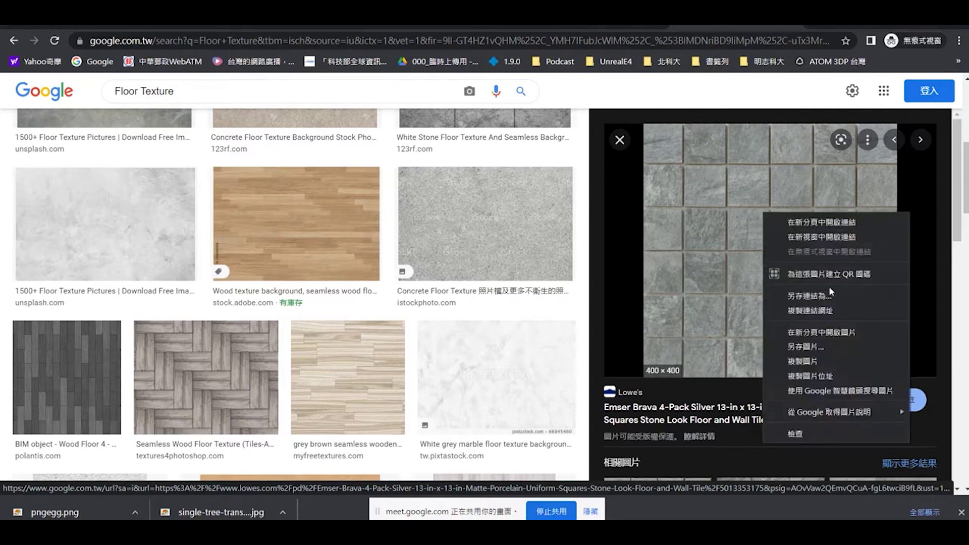
click(815, 347)
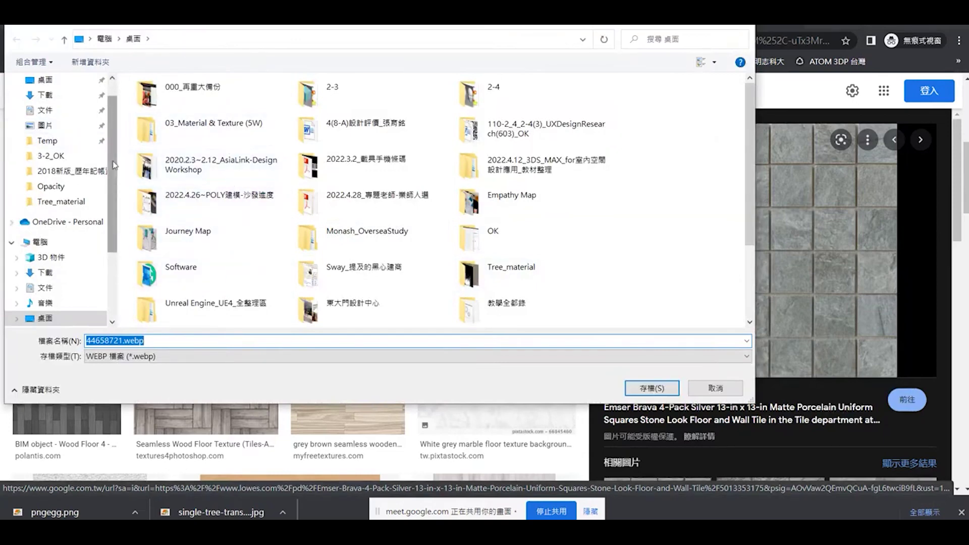
click(45, 120)
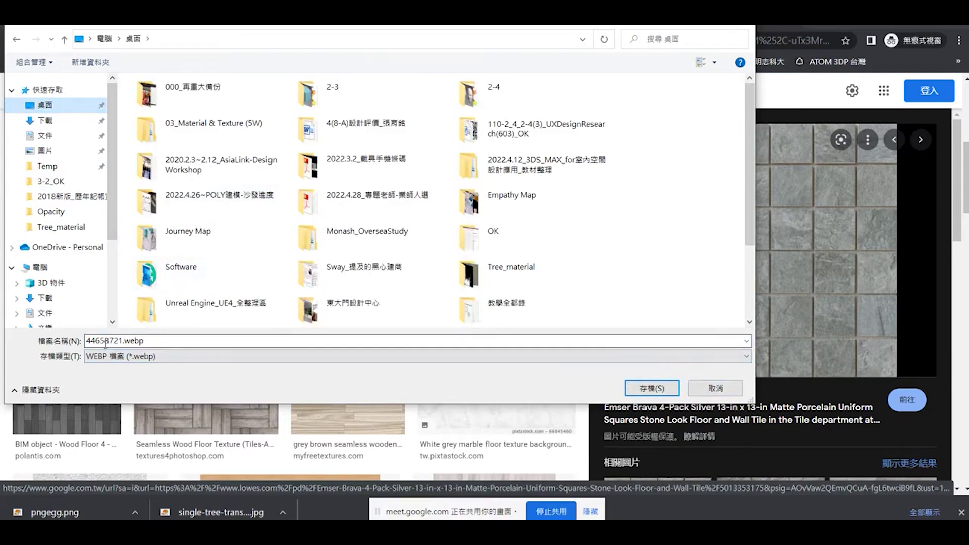
key(Escape)
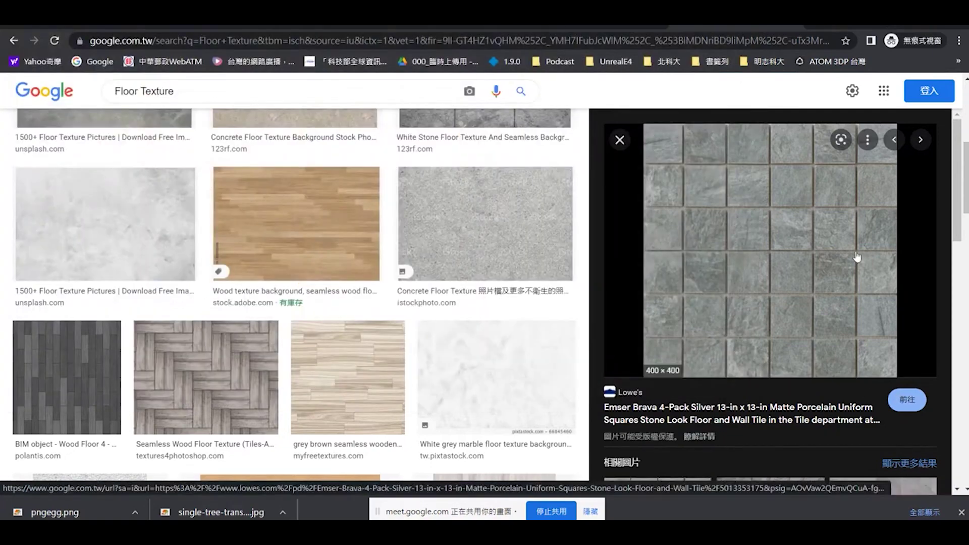
click(756, 212)
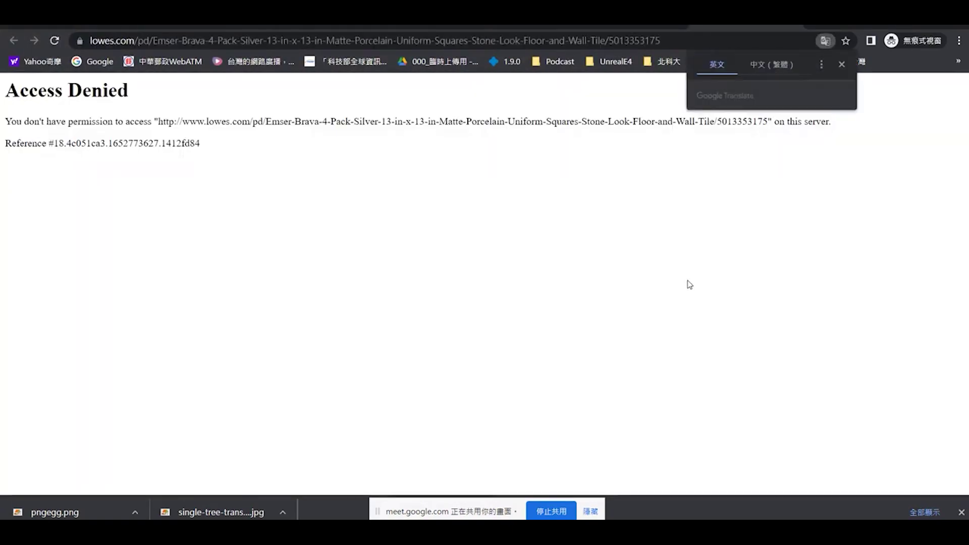
key(alt+Left)
key(alt+Right)
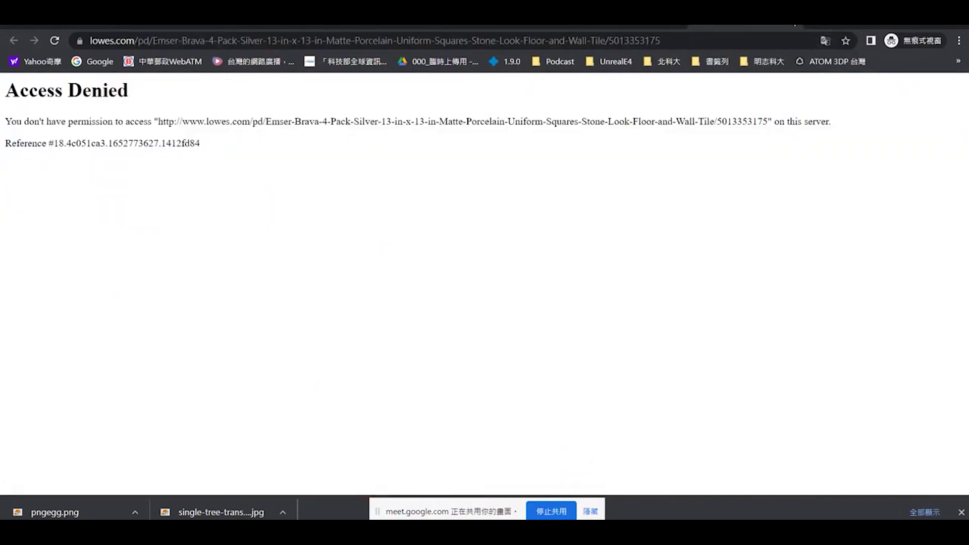
key(alt+Left)
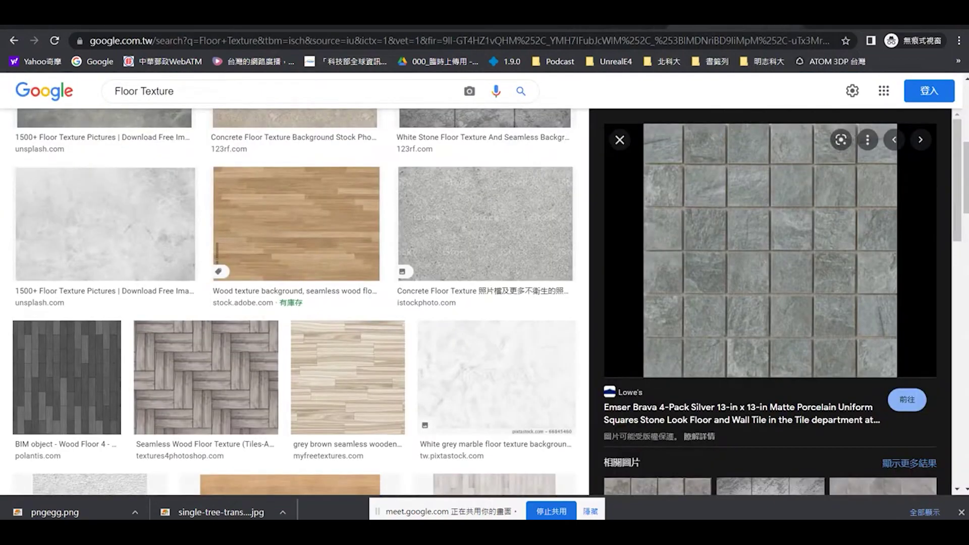
scroll(286, 281, down, 2)
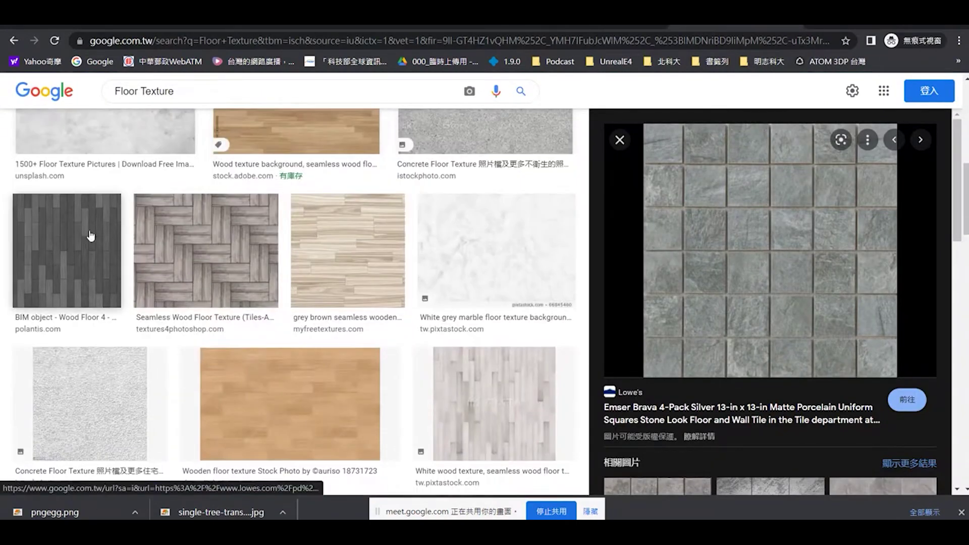
Open the Polantis Wood Floor 4 page and attempt its jpg download
click(91, 233)
click(755, 266)
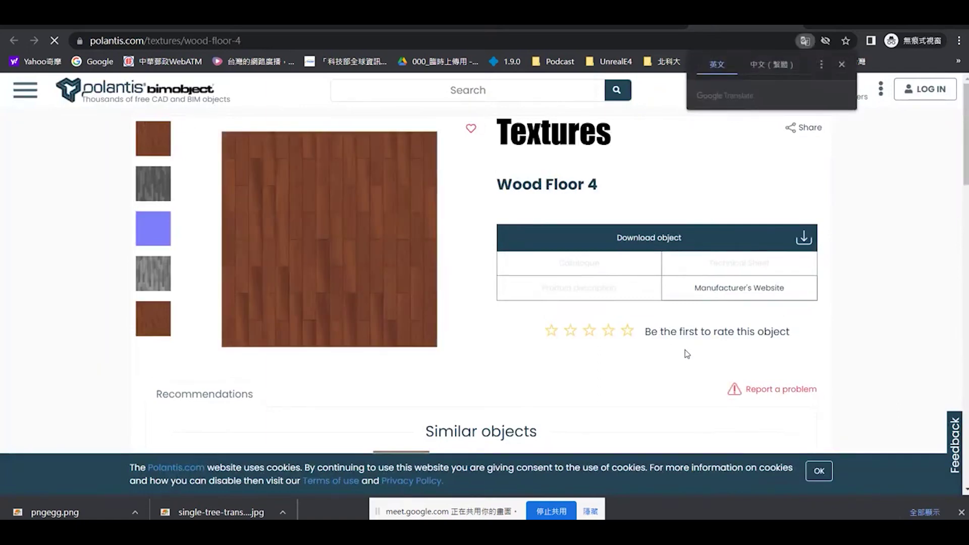
click(802, 239)
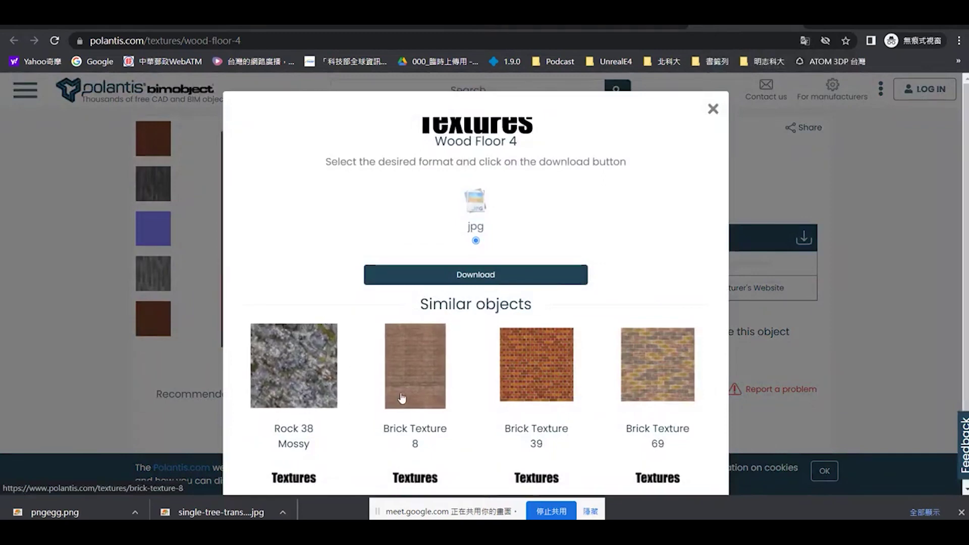
scroll(501, 249, down, 1)
click(565, 241)
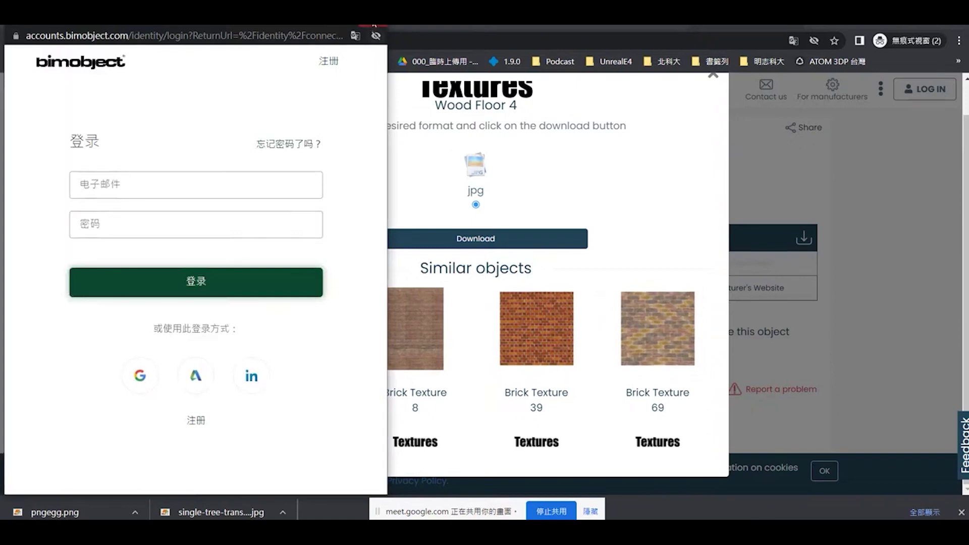
Close the sign-in prompt and return to the Floor Texture image results
click(699, 86)
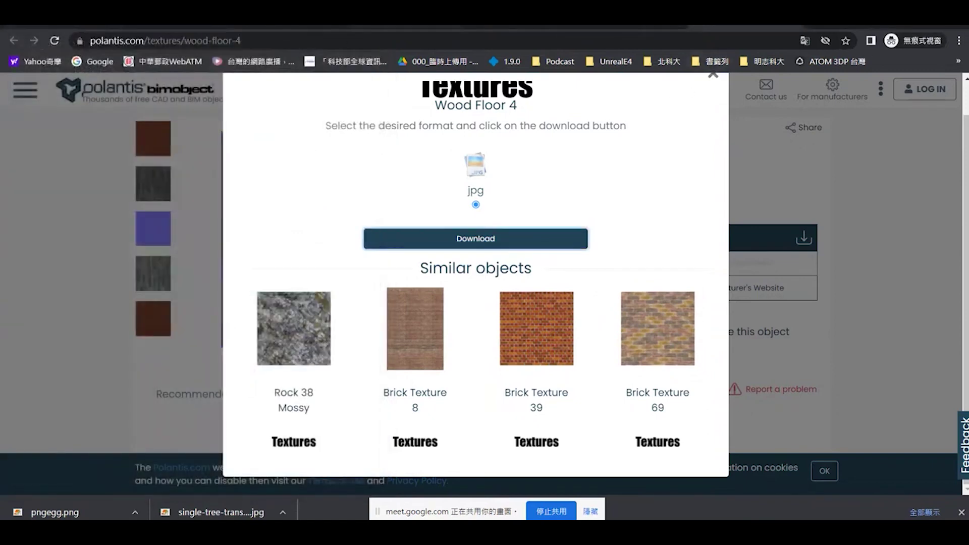
click(601, 29)
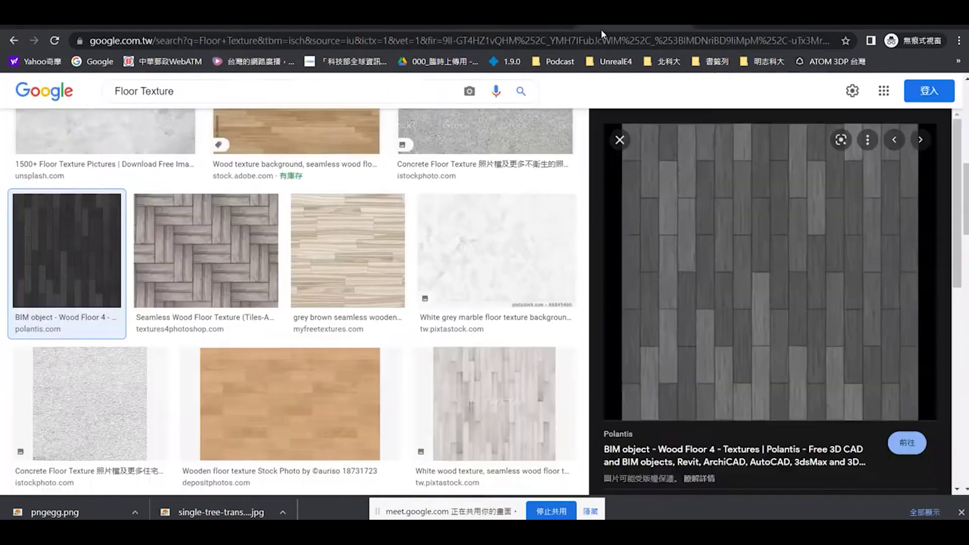
scroll(360, 281, down, 5)
scroll(364, 298, down, 3)
scroll(368, 299, down, 3)
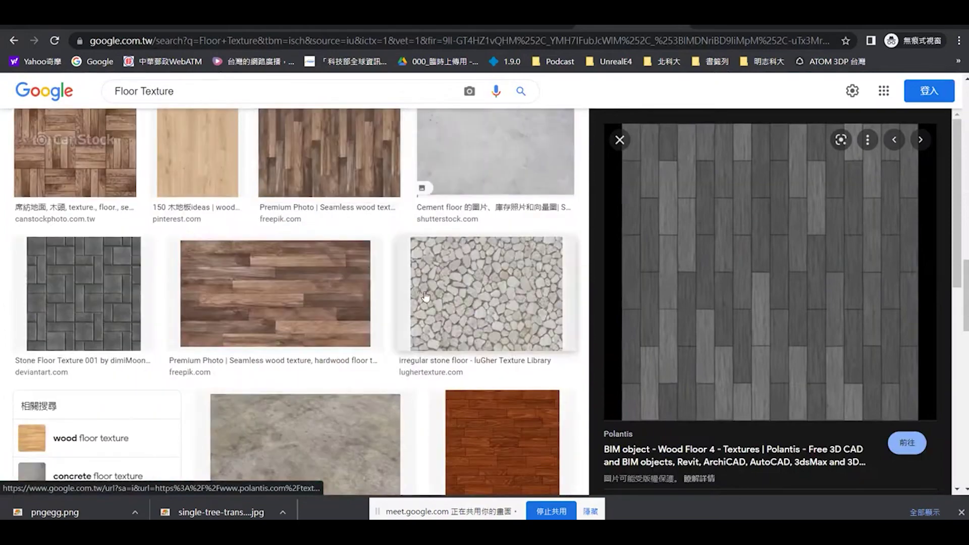
key(alt+Tab)
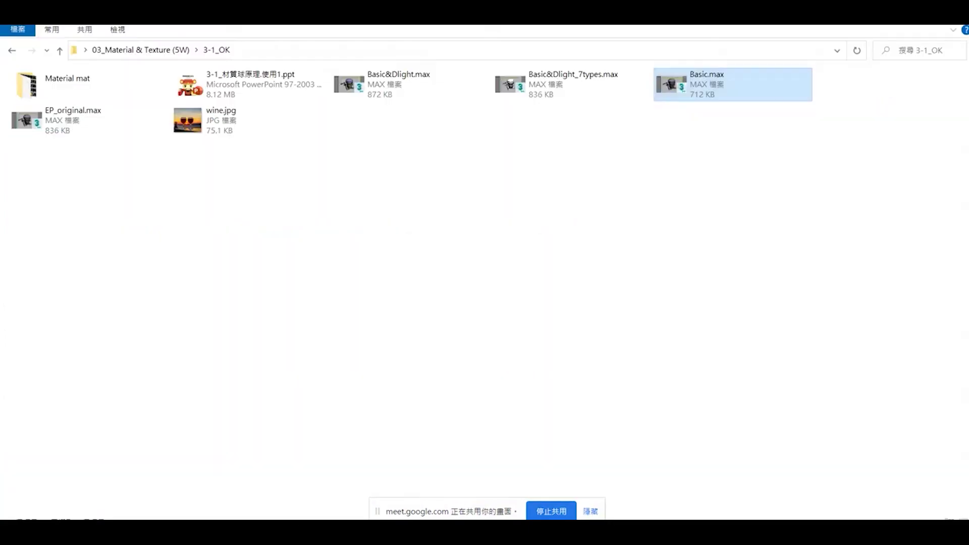
Open 03_Material & Texture (5W) > 3-2_OK > Bump and select floor.JPG
key(super+d)
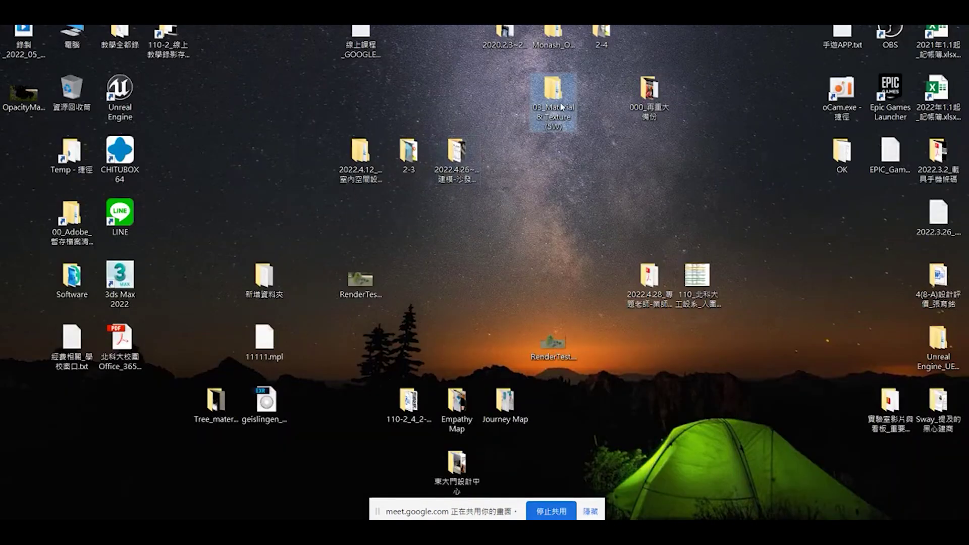
double_click(555, 94)
click(310, 123)
click(520, 93)
double_click(613, 91)
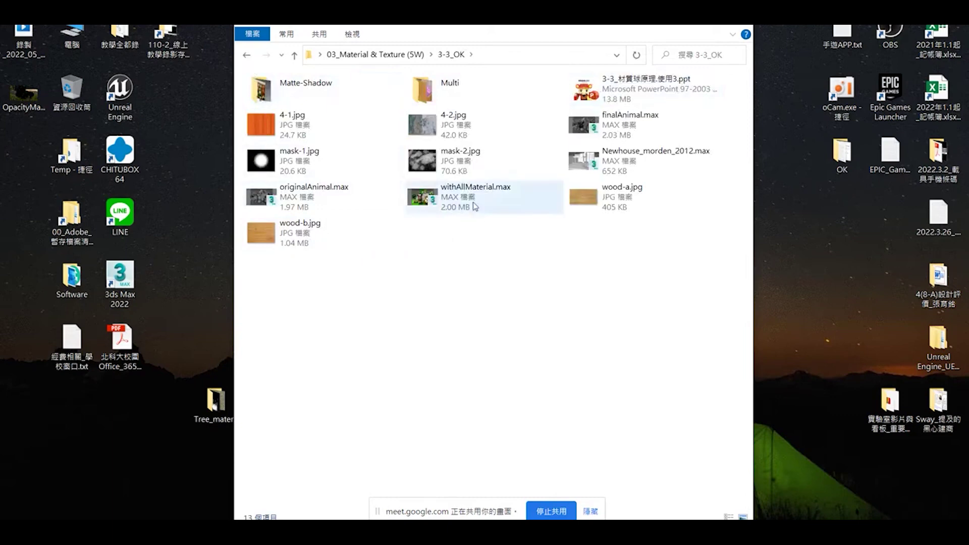
click(246, 54)
double_click(457, 96)
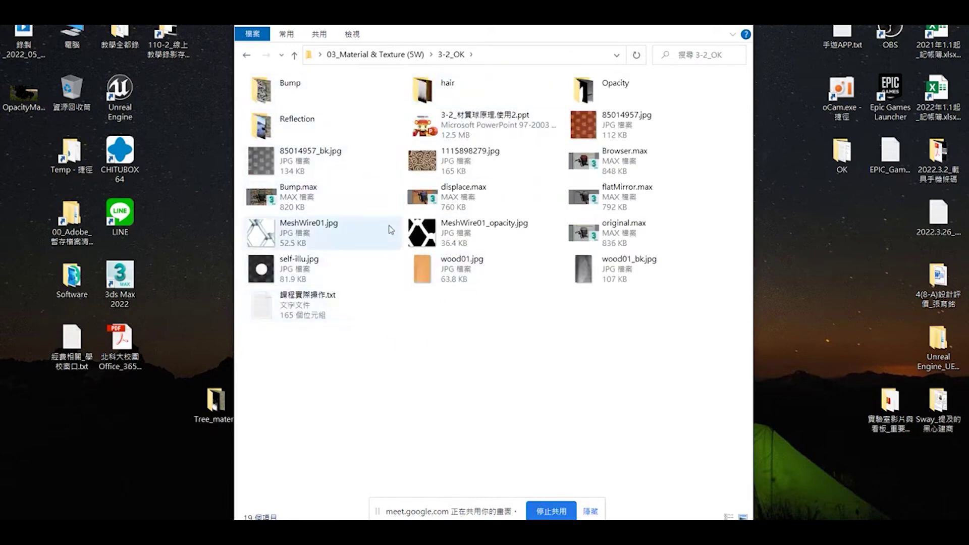
double_click(288, 87)
click(339, 111)
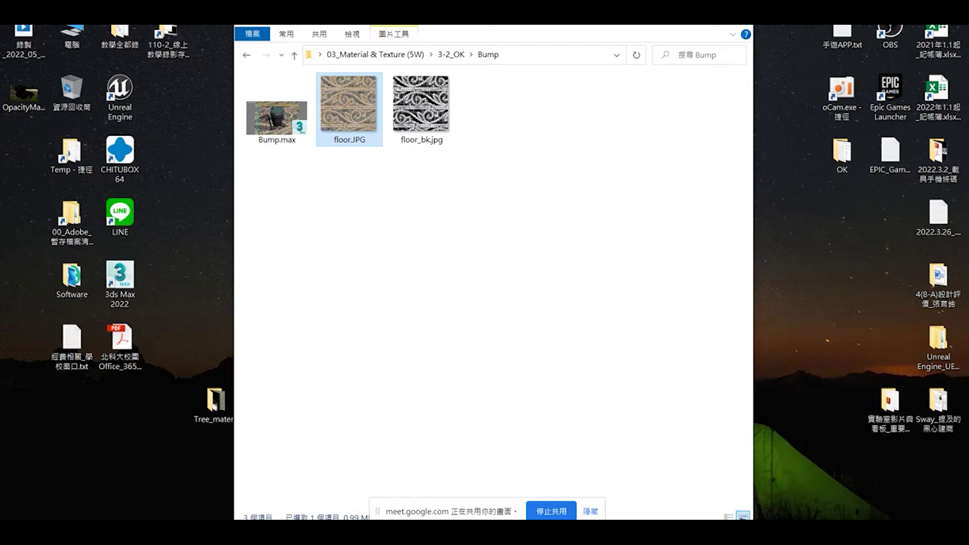
key(alt+Tab)
key(alt+Tab)
key(alt+Tab)
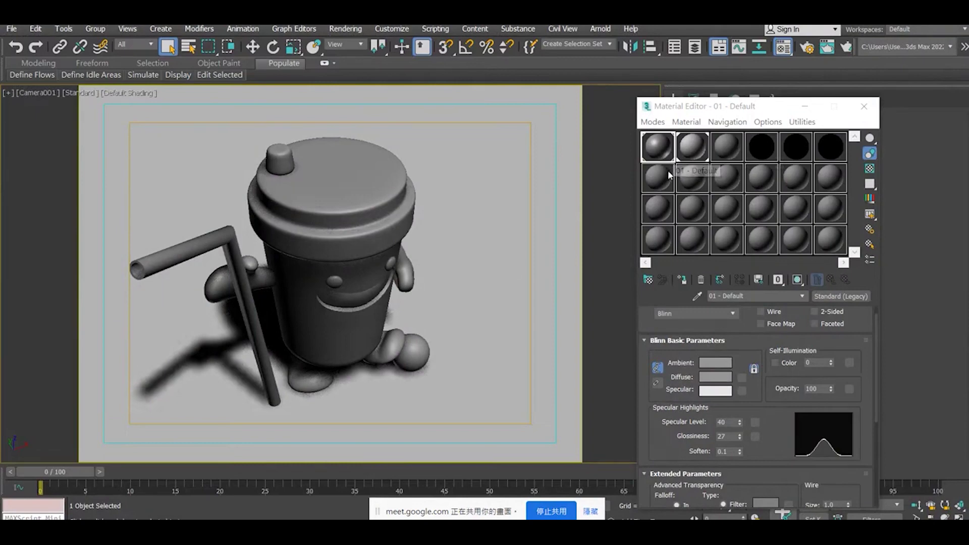
Assign a Bitmap map to the Diffuse channel of material slot 02
click(692, 148)
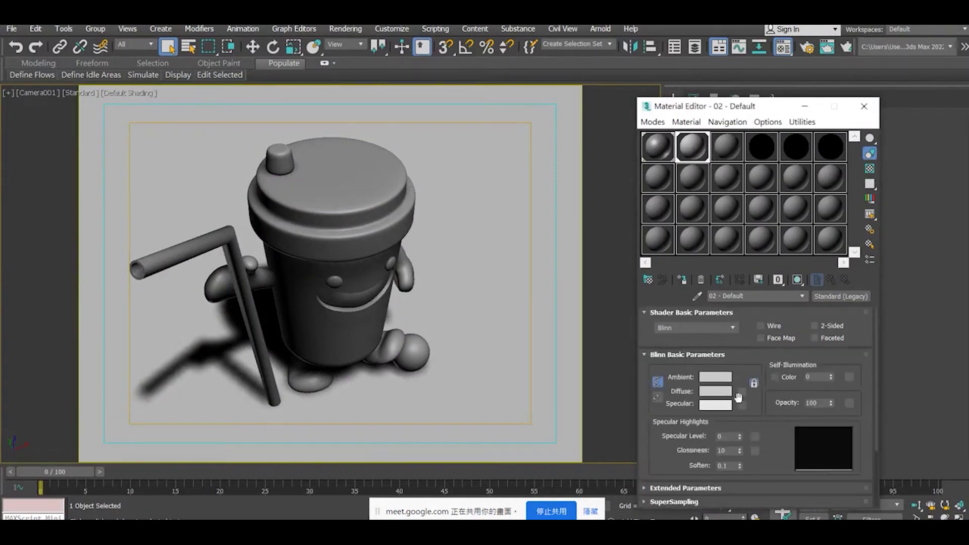
click(741, 393)
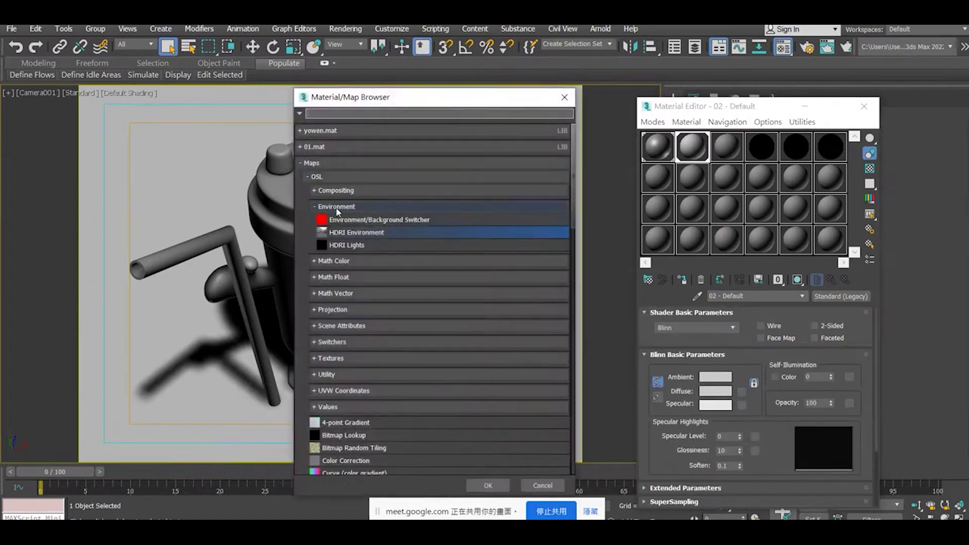
click(319, 177)
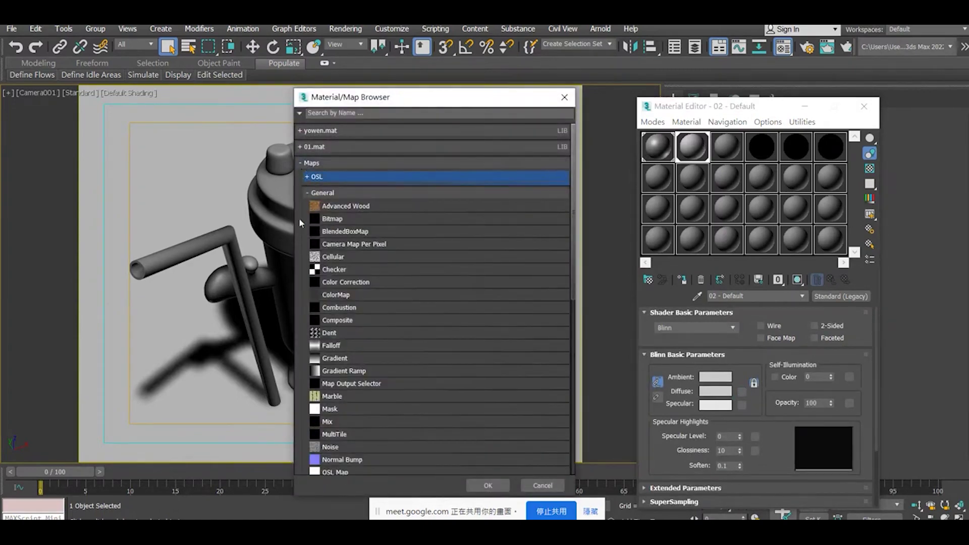
double_click(349, 220)
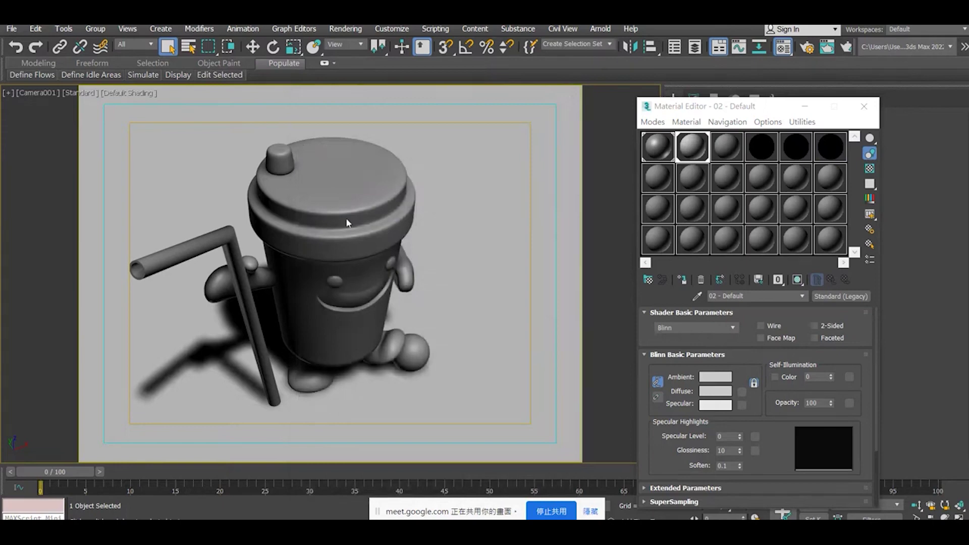
Load floor.JPG from 03_Material & Texture (5W)\3-2_OK\Bump, then return to the parent level
click(47, 140)
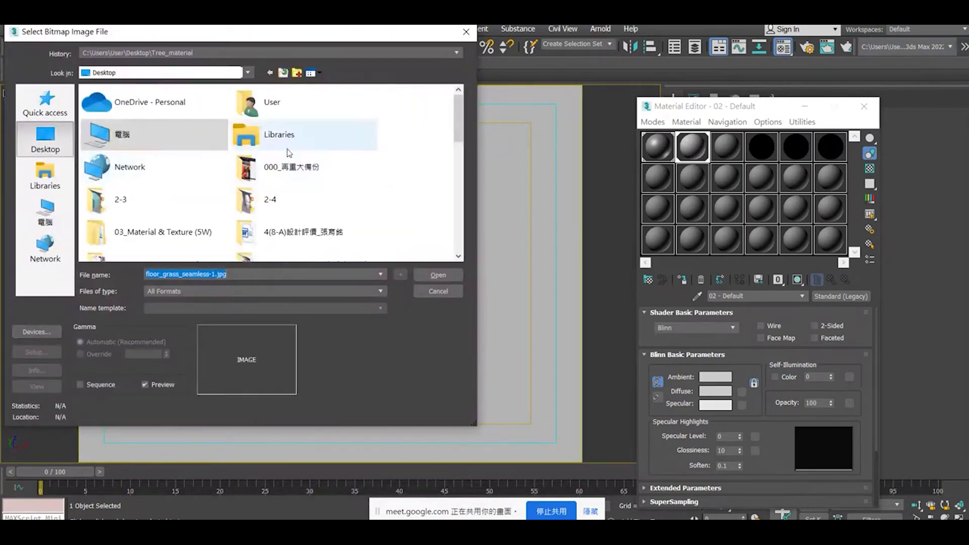
double_click(183, 238)
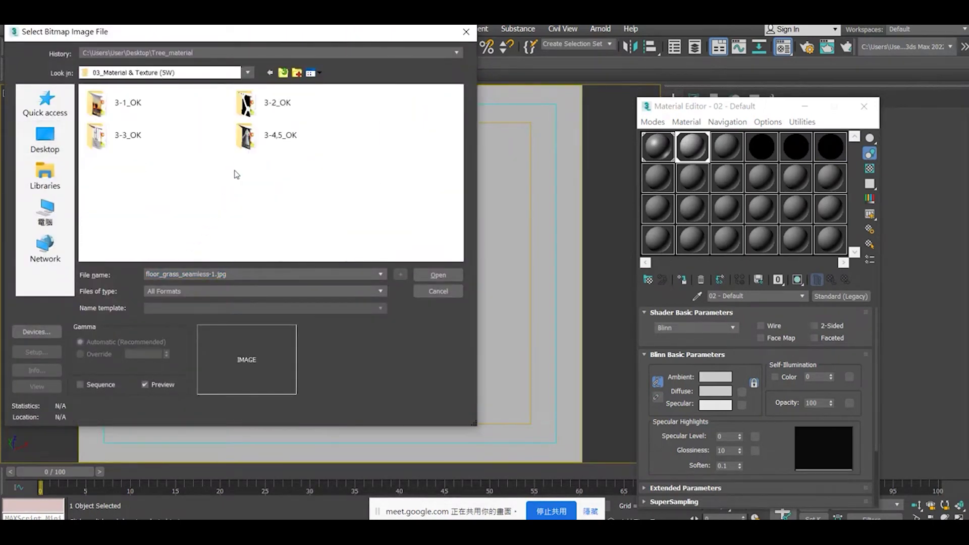
double_click(264, 108)
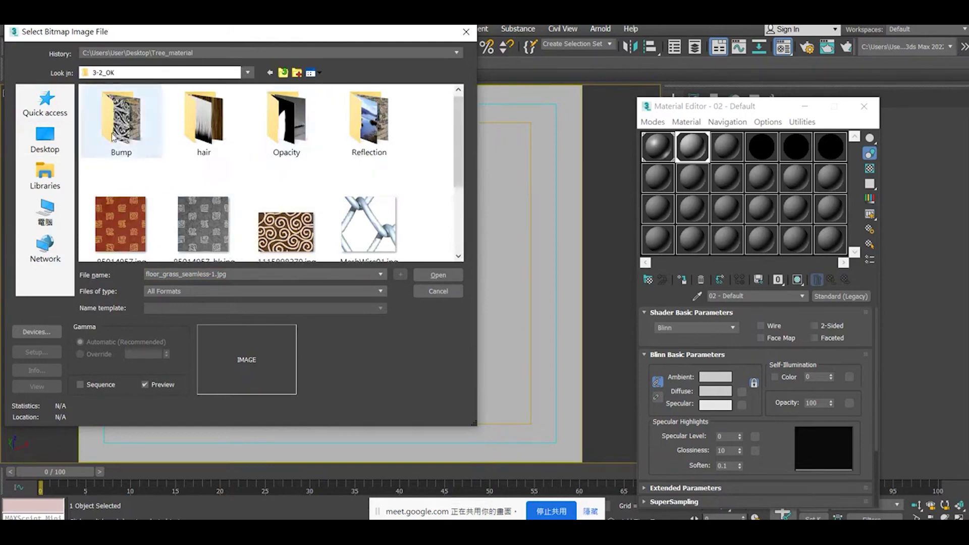
double_click(120, 129)
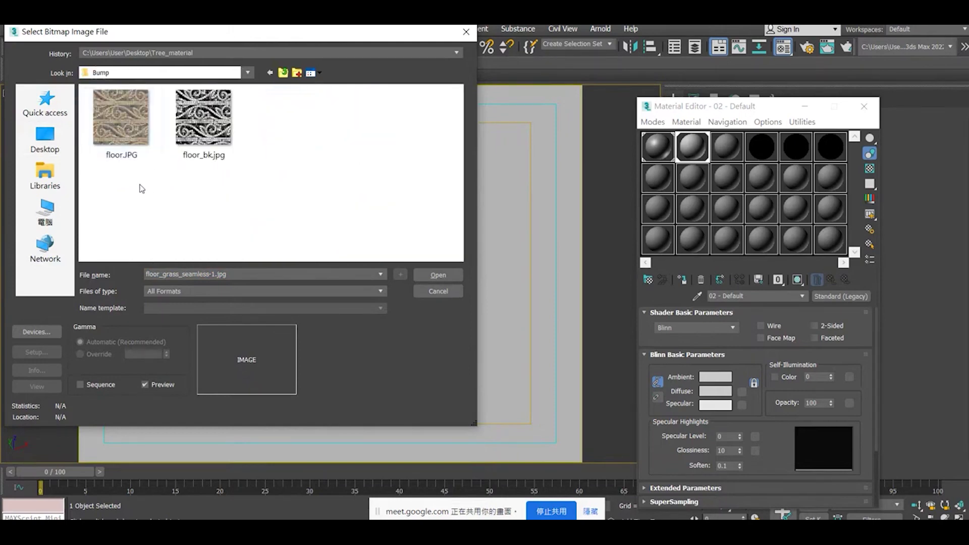
click(129, 159)
double_click(119, 134)
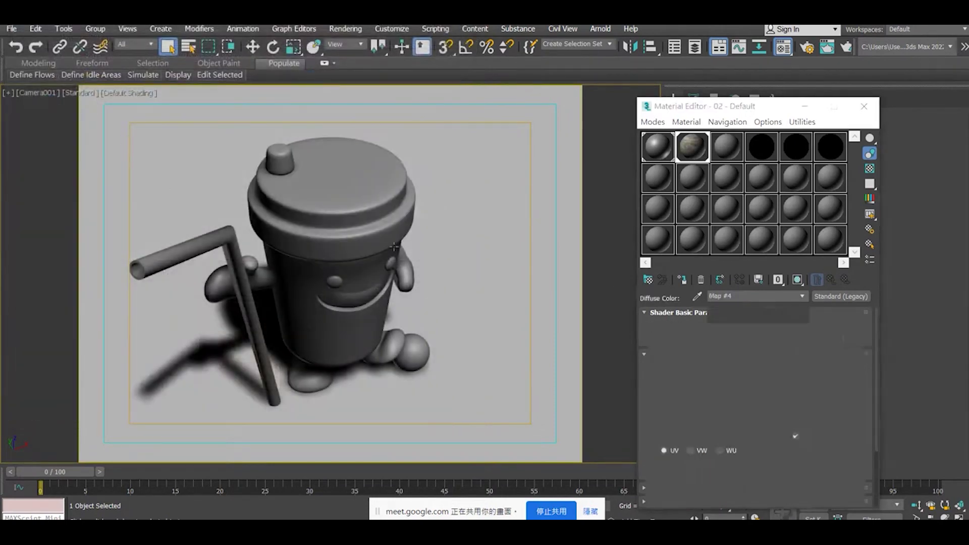
click(830, 281)
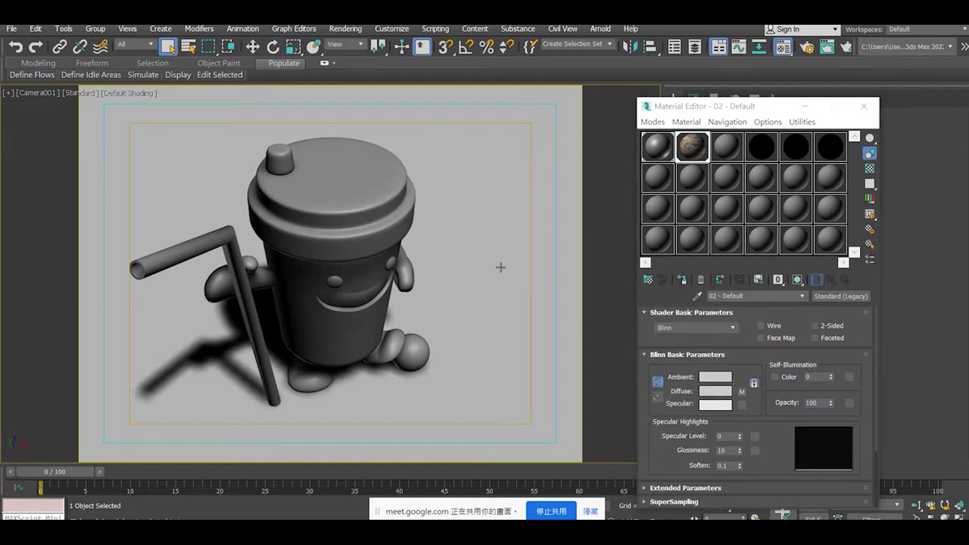
Show floor.JPG shaded in the zoomed Perspective view and open Map #4's coordinate settings
click(797, 280)
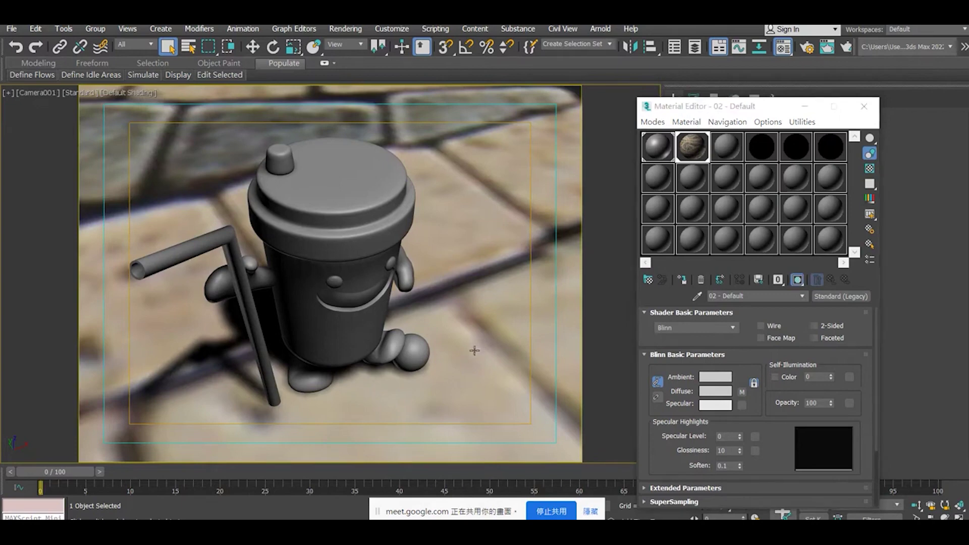
key(p)
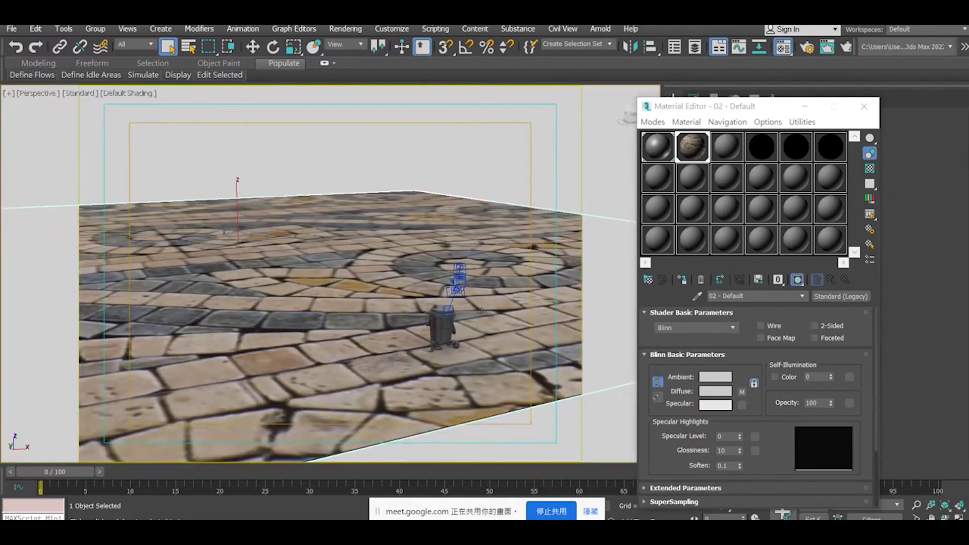
scroll(508, 336, up, 3)
scroll(456, 341, up, 3)
scroll(439, 303, up, 3)
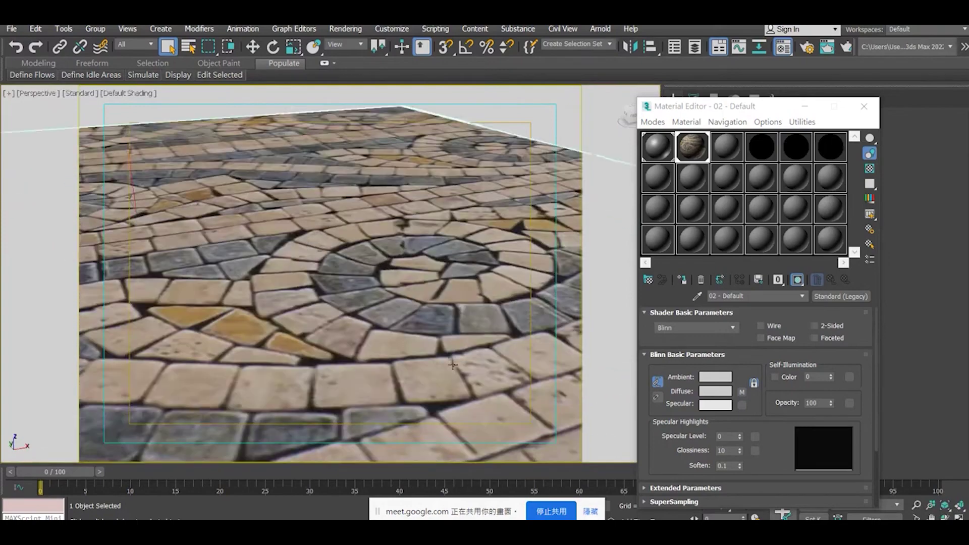
scroll(415, 235, up, 3)
scroll(416, 235, up, 3)
scroll(445, 216, up, 2)
scroll(446, 216, down, 4)
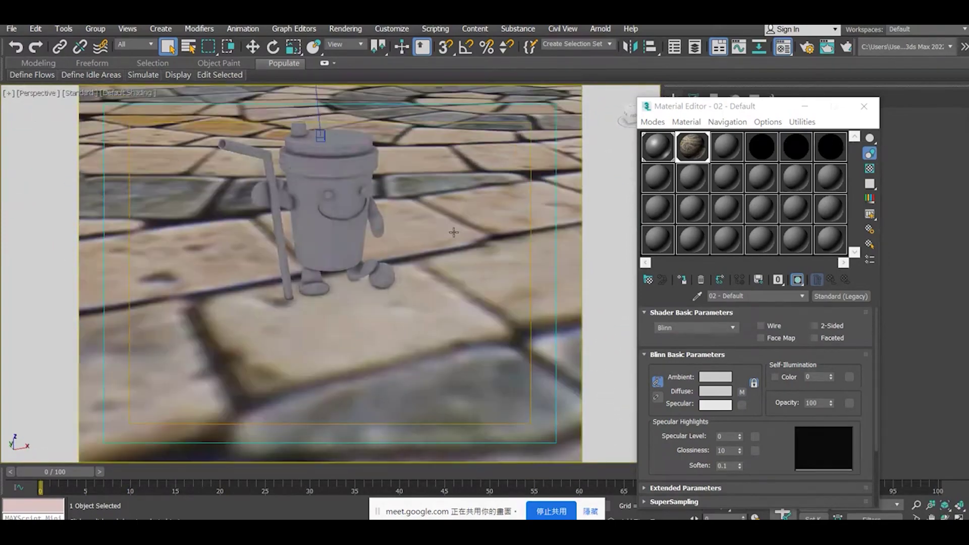
scroll(452, 262, up, 2)
scroll(452, 263, down, 2)
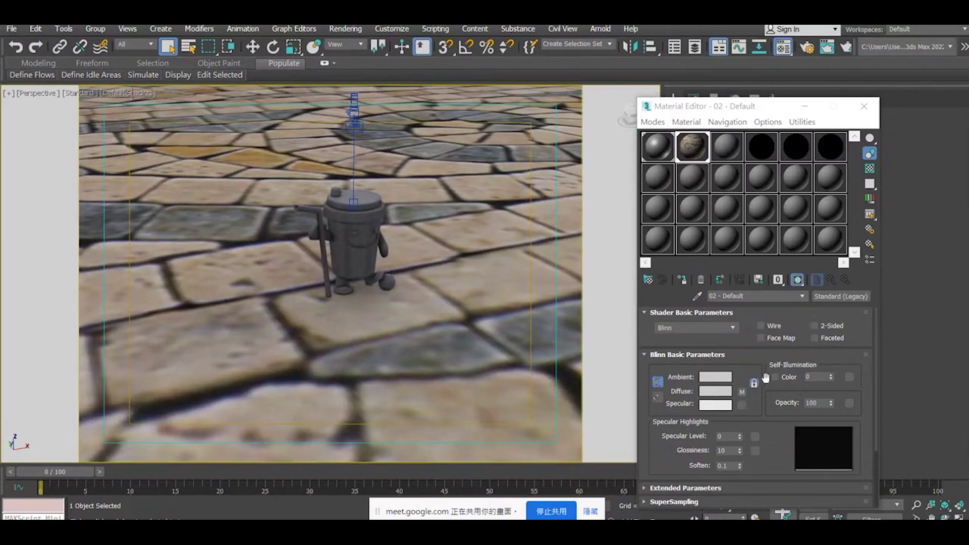
click(742, 393)
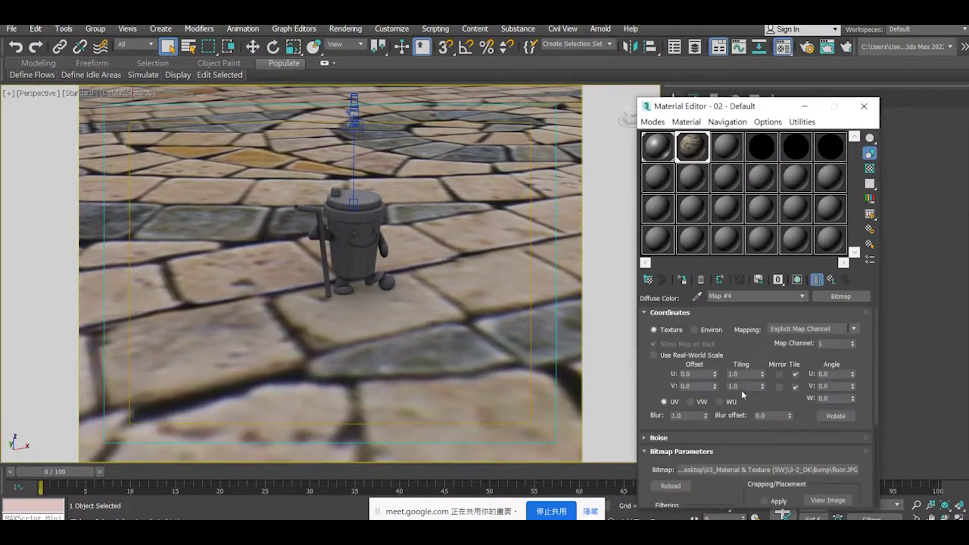
Set Map #4's U and V tiling to 10
drag(742, 374, 700, 374)
key(Tab)
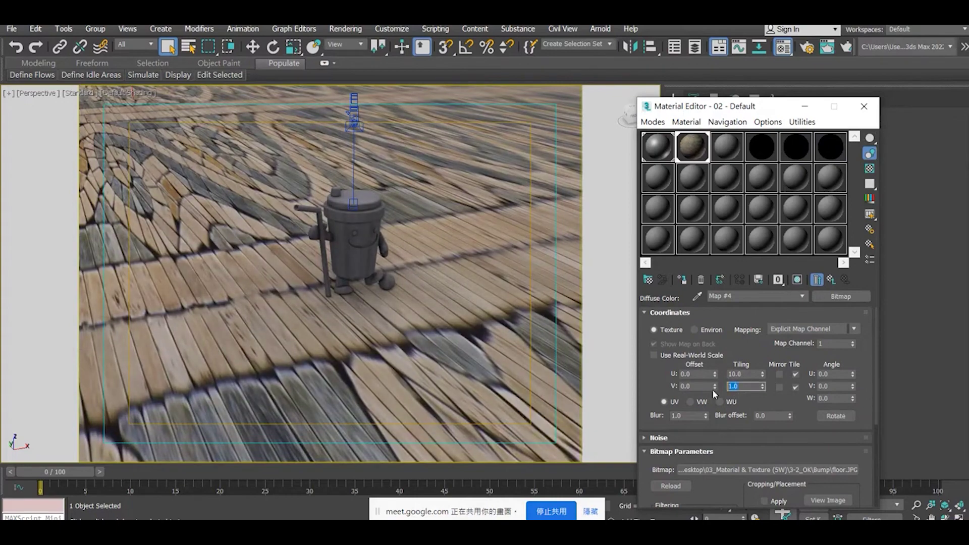
text(10)
key(Return)
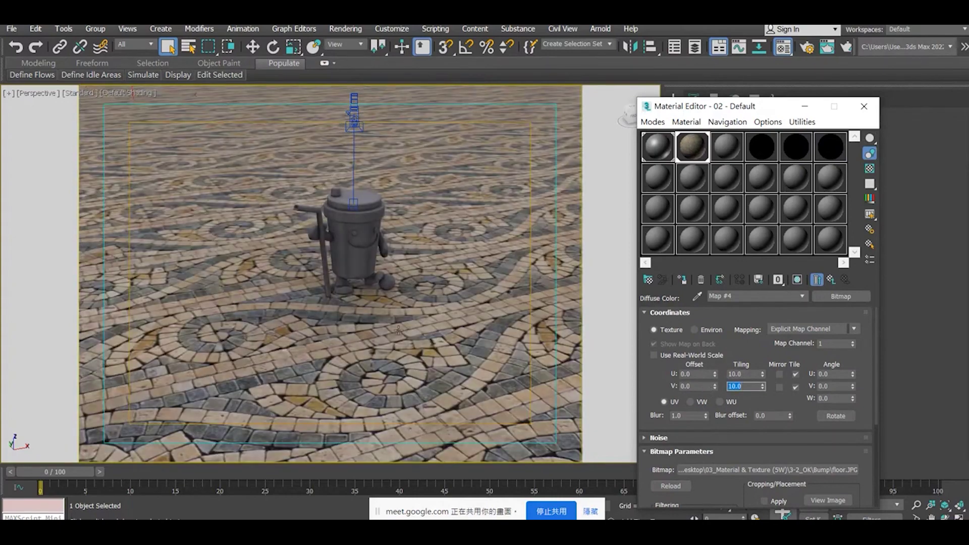
scroll(446, 288, up, 2)
scroll(446, 288, up, 3)
mouse_move(447, 289)
alt+middle_down()
mouse_move(418, 301)
mouse_move(422, 352)
alt+middle_up()
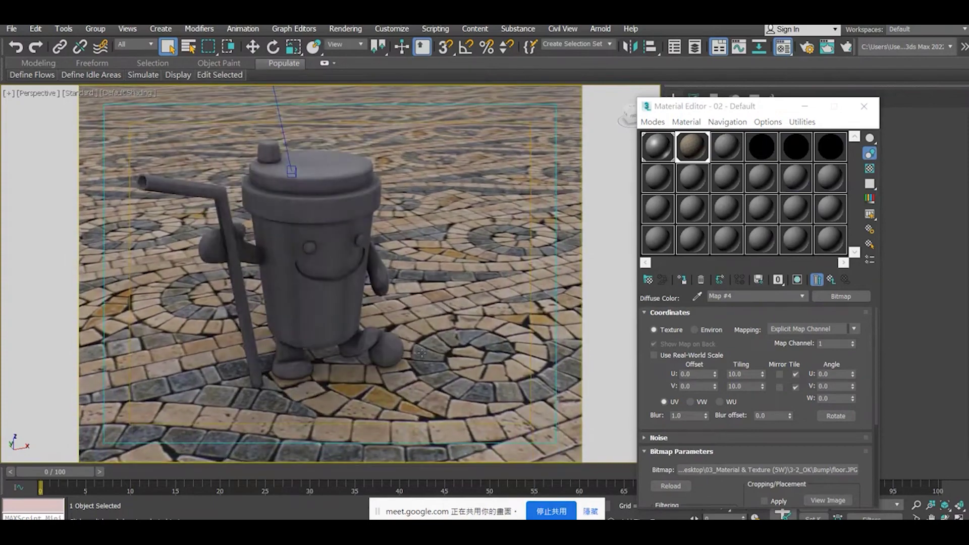
Raise Map #4's U and V tiling to 12
double_click(744, 374)
text(1)
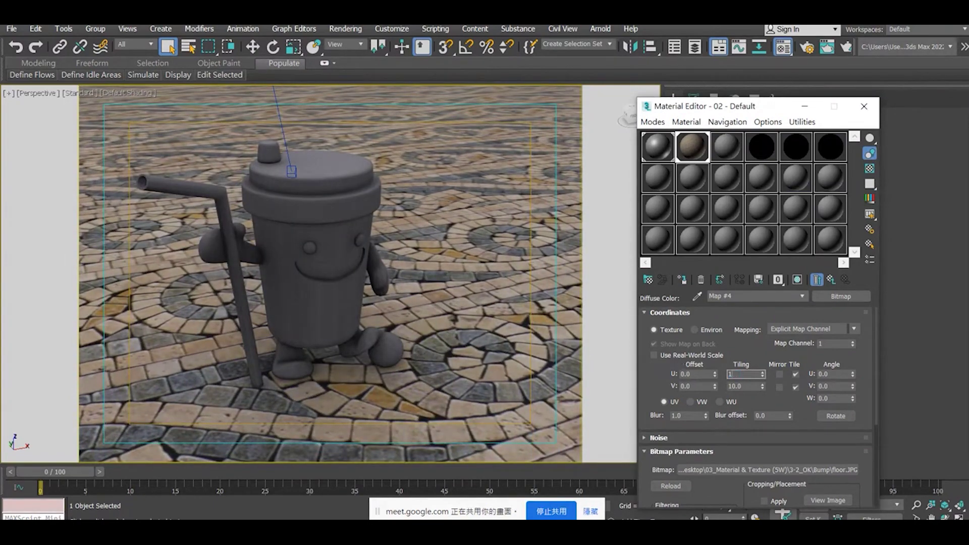
key(Tab)
text(12)
key(Return)
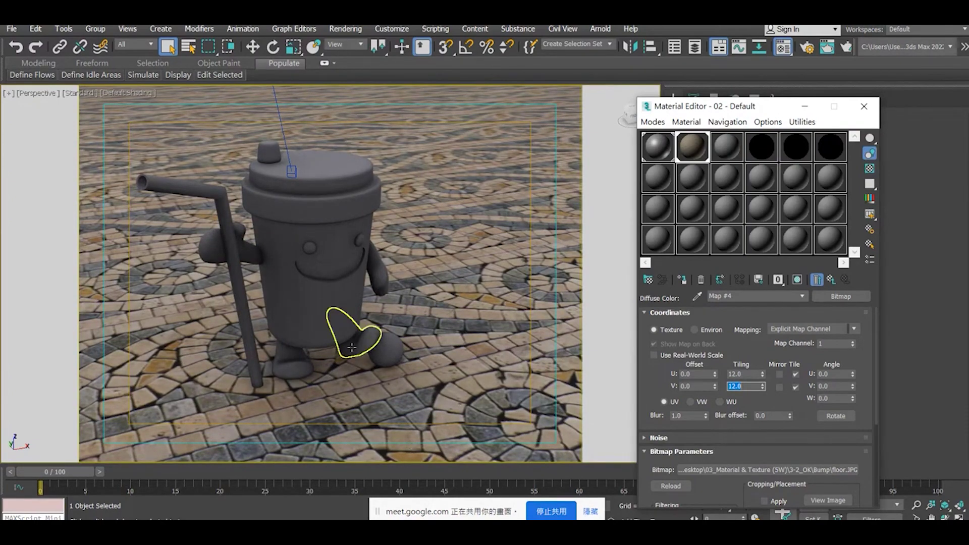
drag(353, 349, 360, 334)
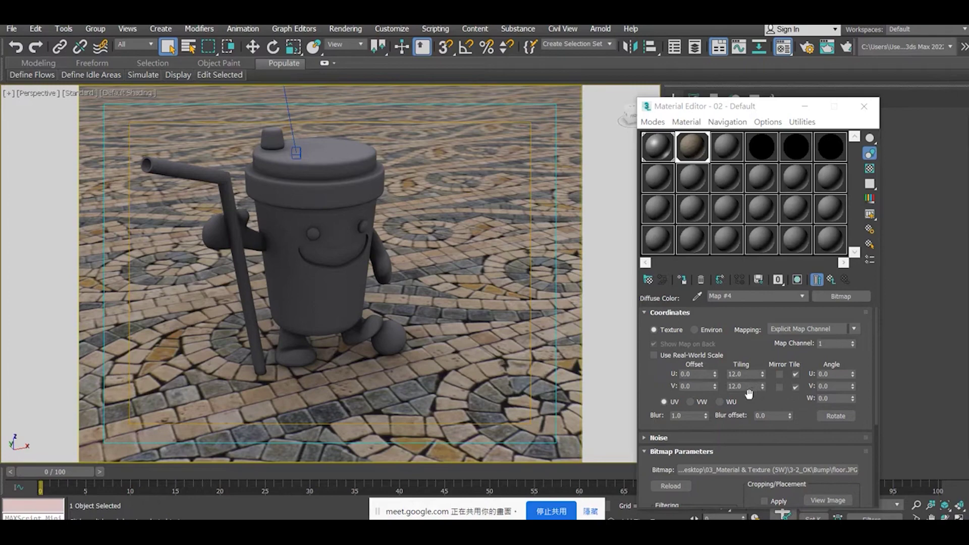
Set Map #4's V and U tiling to 15 for a denser mosaic
drag(750, 386, 712, 386)
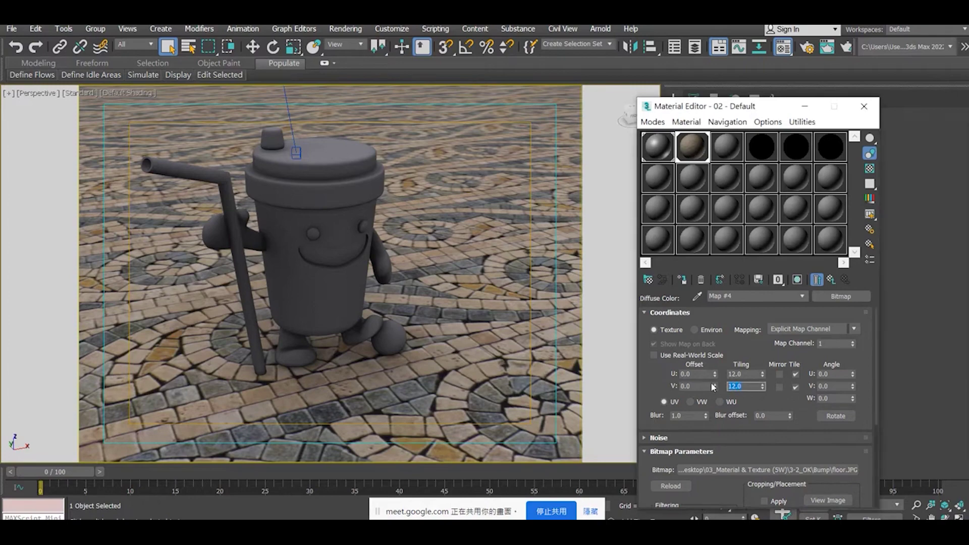
text(15)
key(shift+Tab)
text(15)
key(Return)
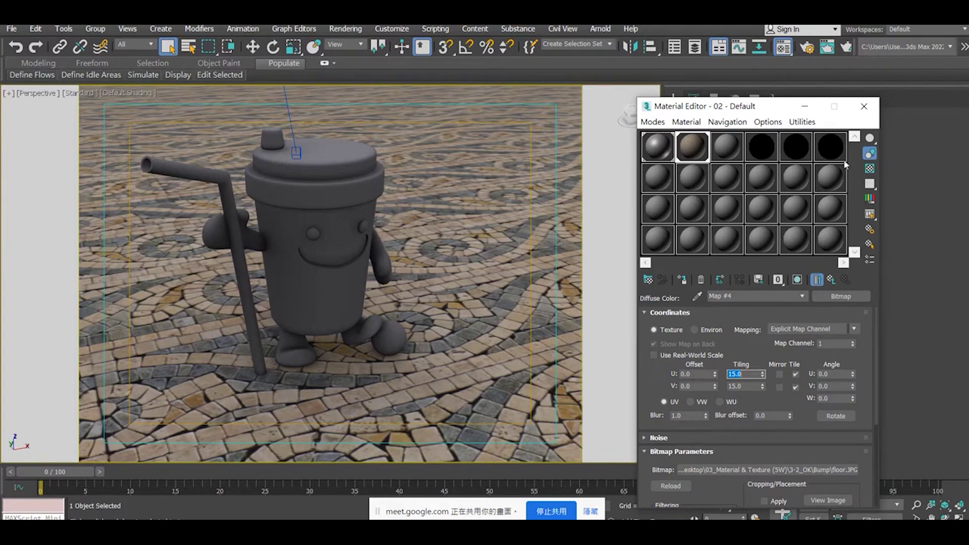
Test-render the scene in the Rendered Frame Window and enlarge it to inspect the floor
click(346, 29)
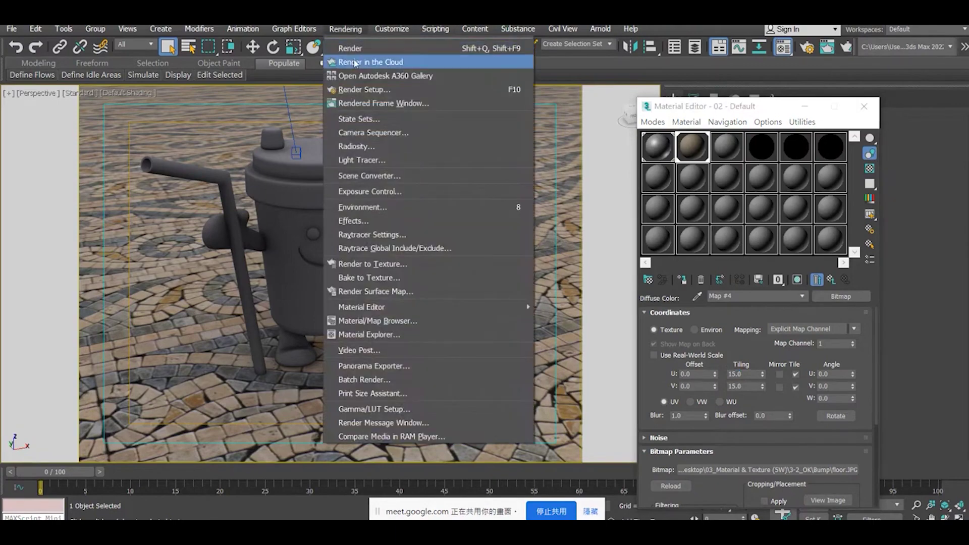
click(383, 103)
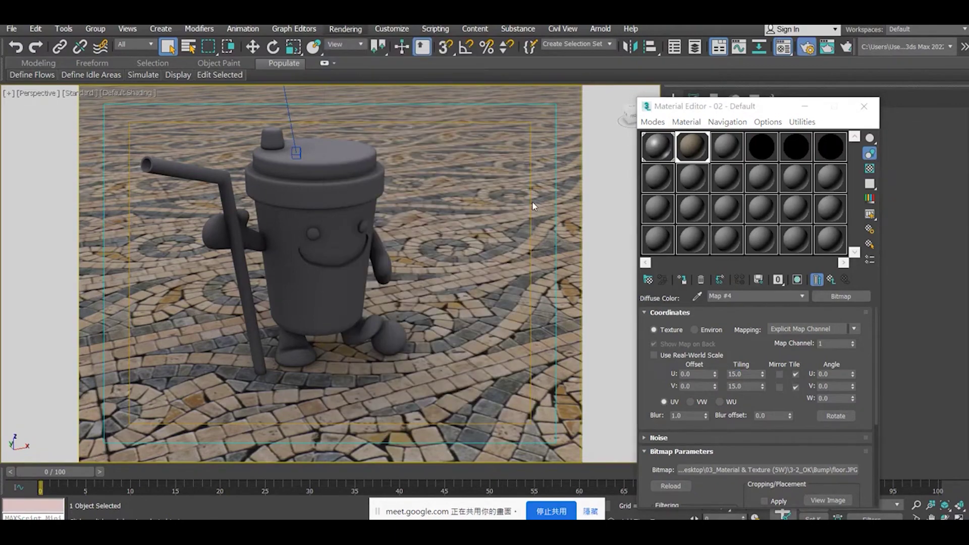
click(528, 106)
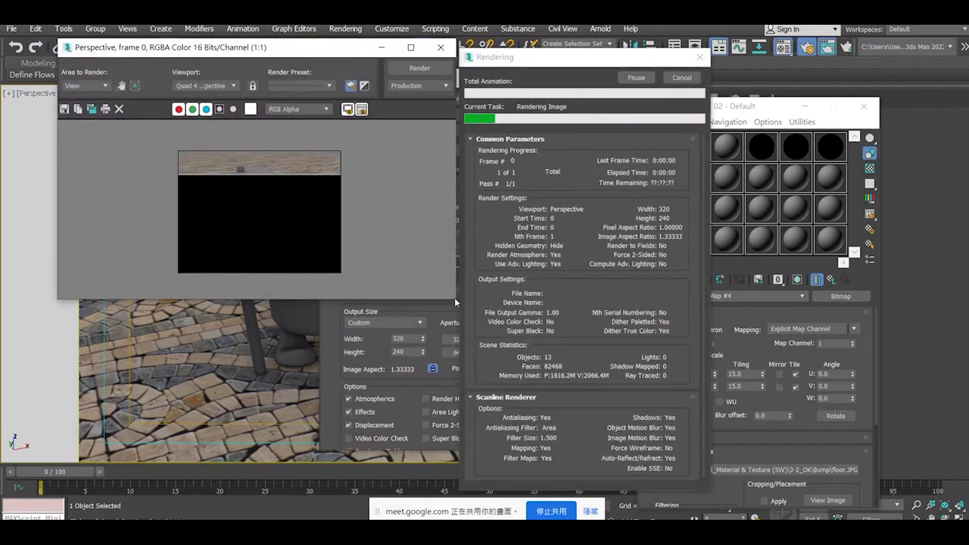
drag(455, 303, 600, 409)
scroll(472, 332, up, 1)
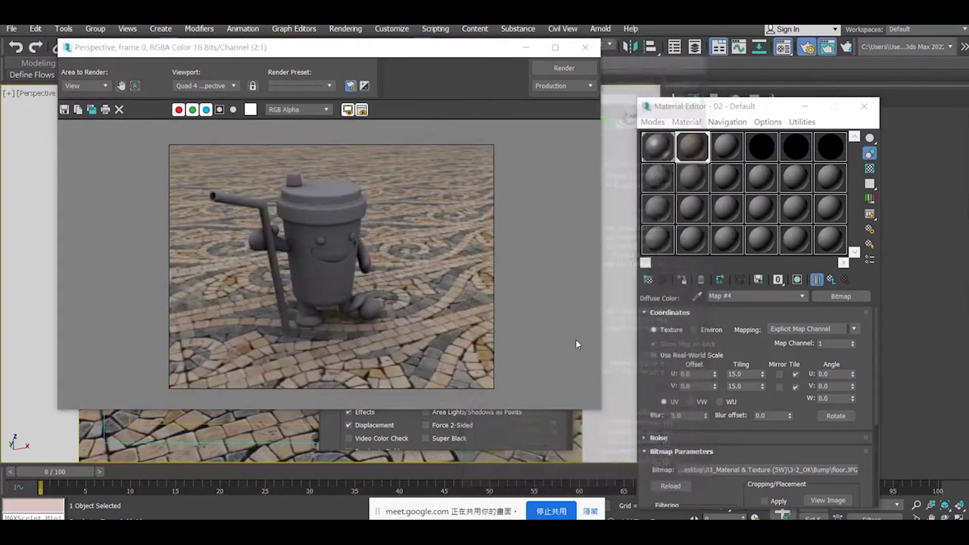
Close the rendered frame and Render Setup windows and reframe the viewport on the floor
click(585, 47)
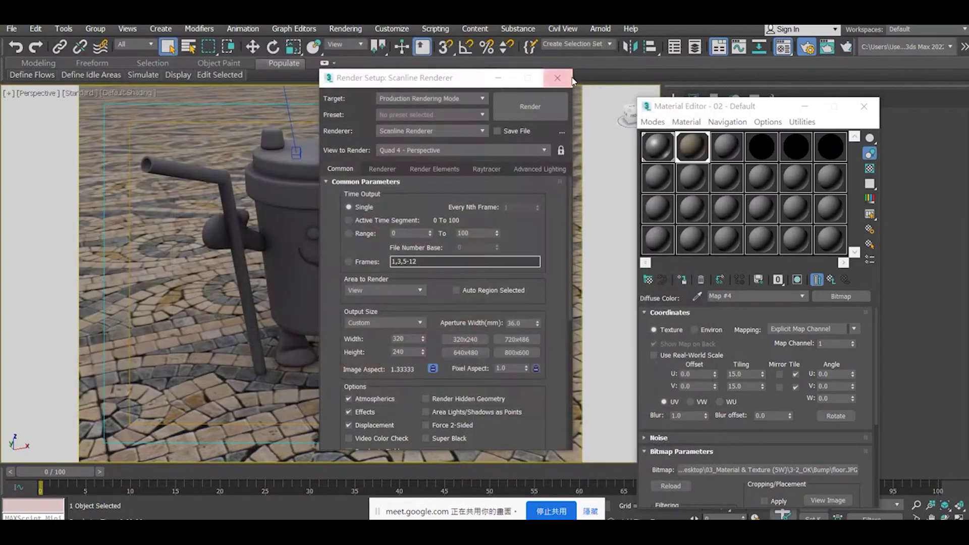
click(565, 78)
scroll(507, 179, down, 5)
alt+middle_drag(454, 227, 384, 279)
scroll(384, 279, up, 2)
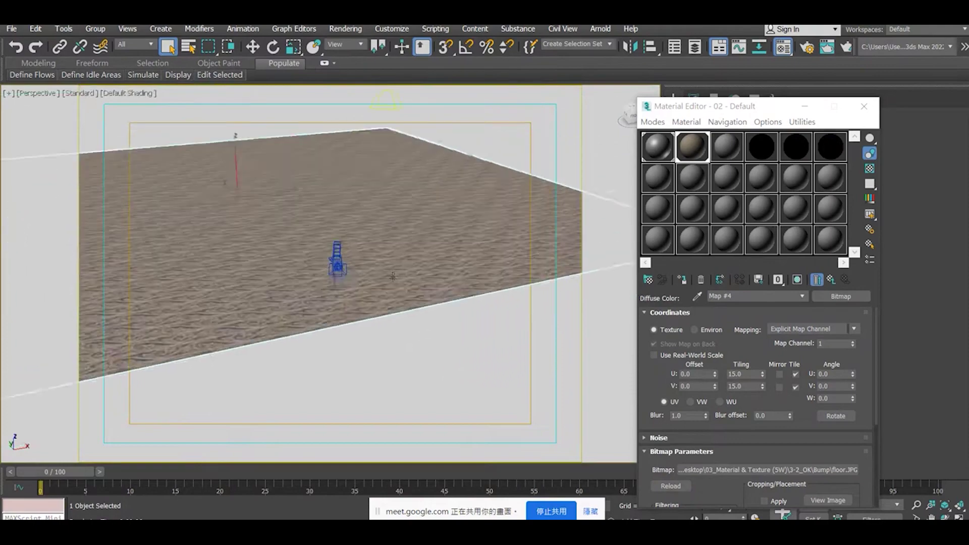
scroll(382, 277, up, 4)
scroll(381, 273, up, 2)
Render the Camera001 view at the 640x480 output size
key(c)
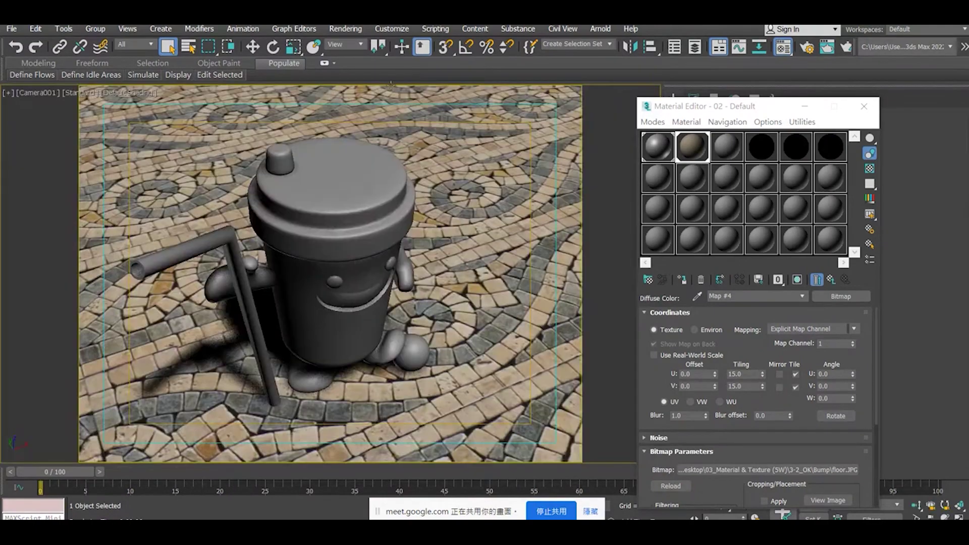
click(346, 29)
click(361, 89)
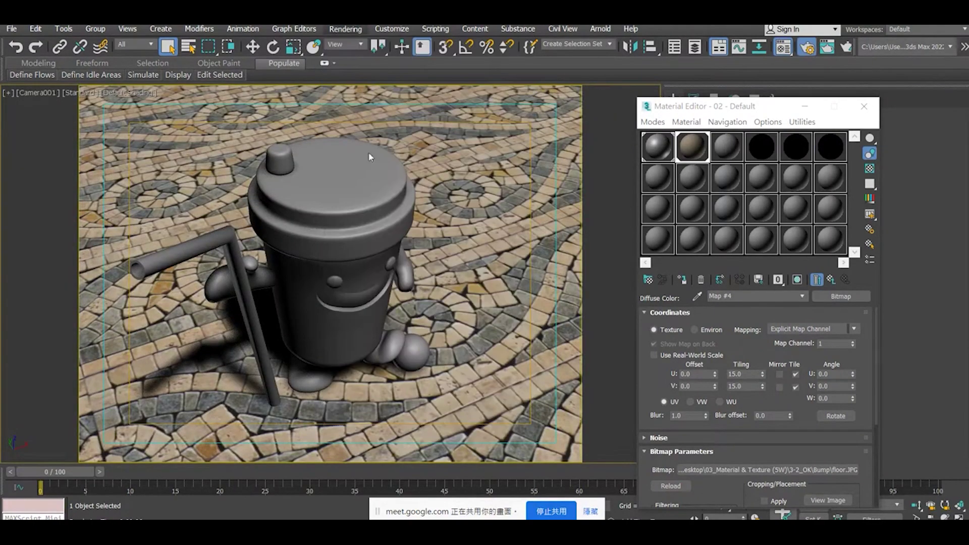
click(465, 352)
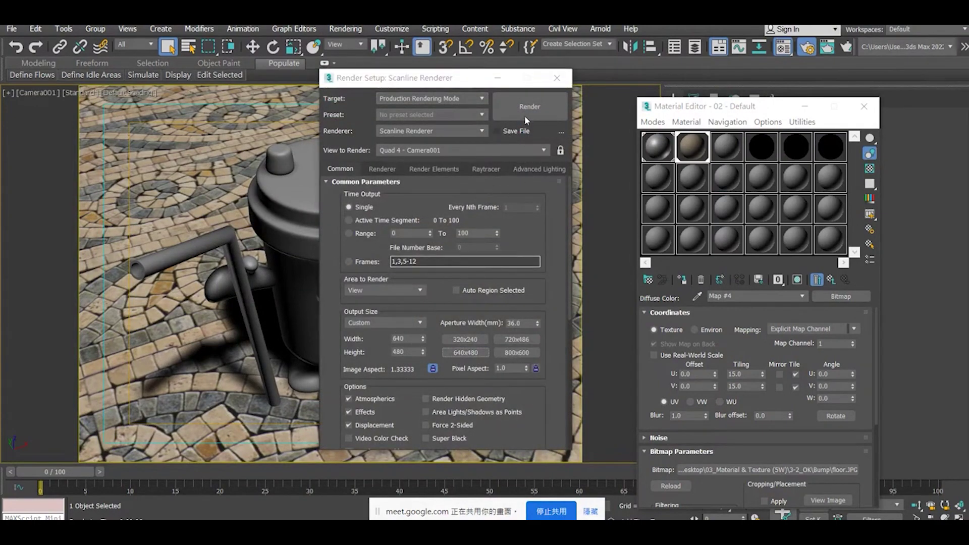
click(561, 131)
click(567, 138)
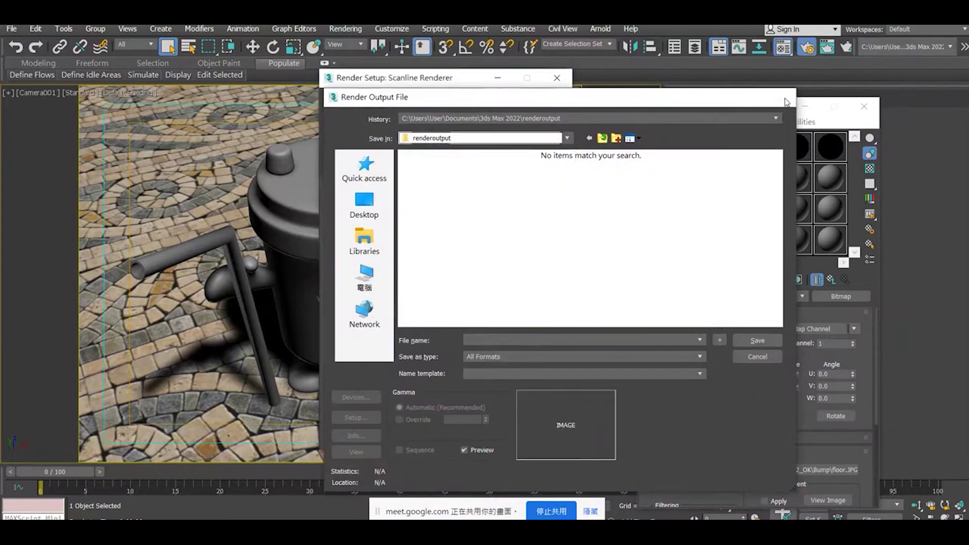
click(786, 102)
click(525, 106)
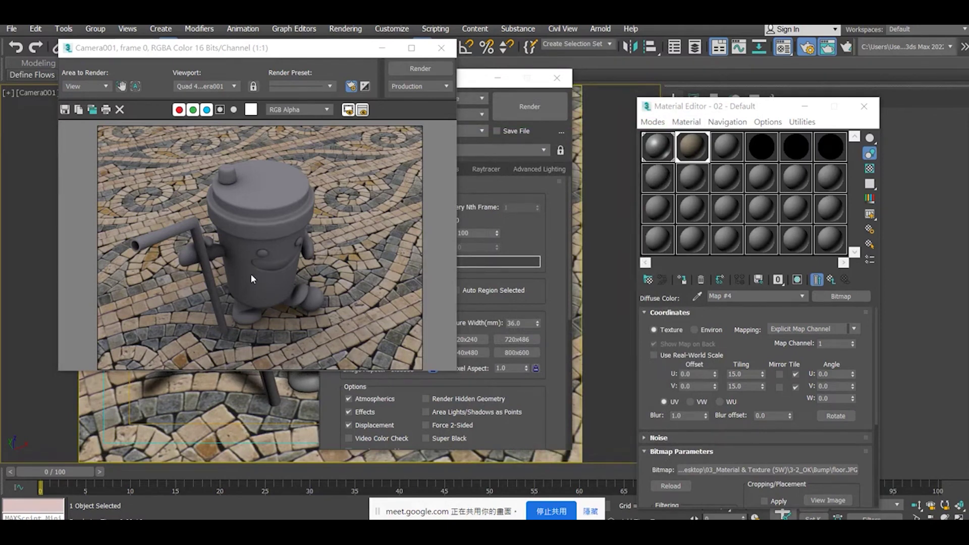
Close the render windows, return to the floor material, and enable its Bump map slot
click(441, 48)
click(560, 77)
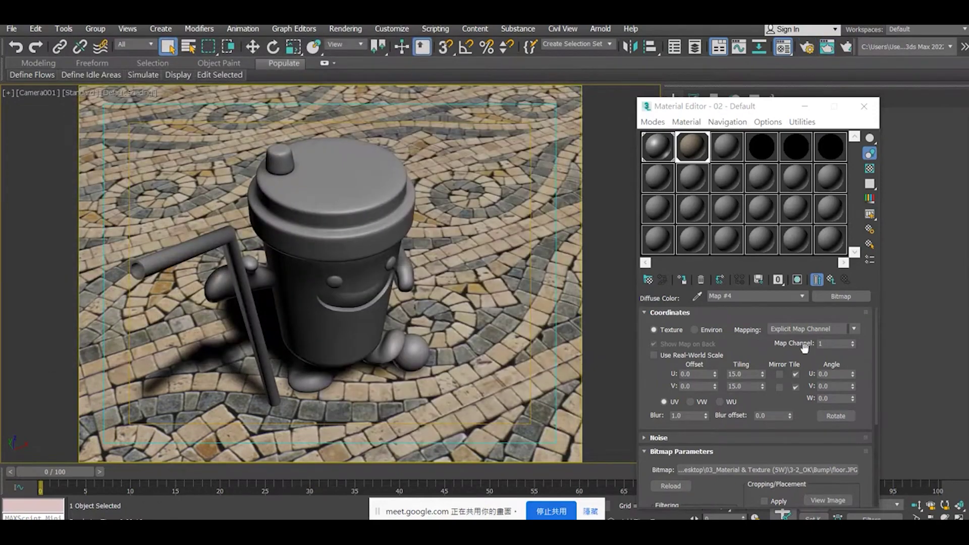
click(831, 279)
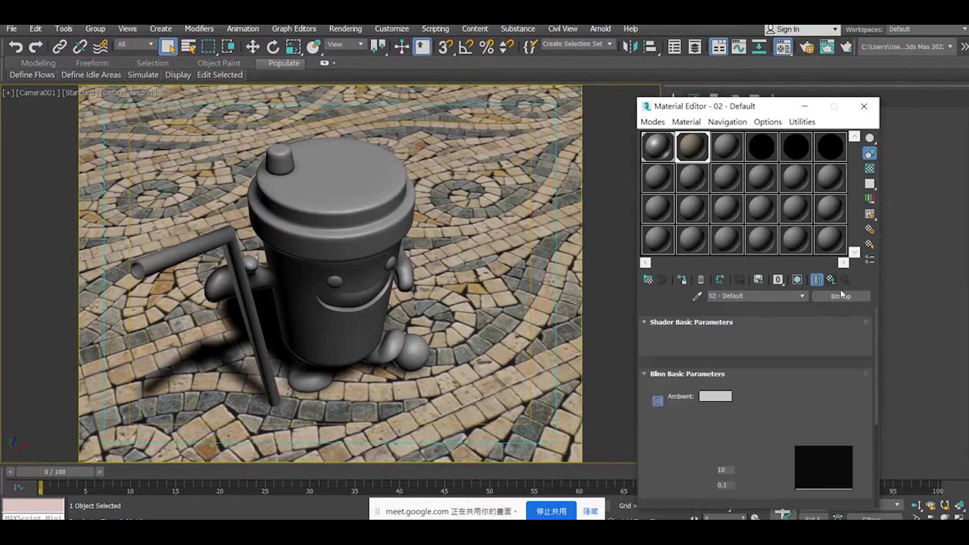
scroll(798, 393, down, 2)
scroll(798, 392, down, 2)
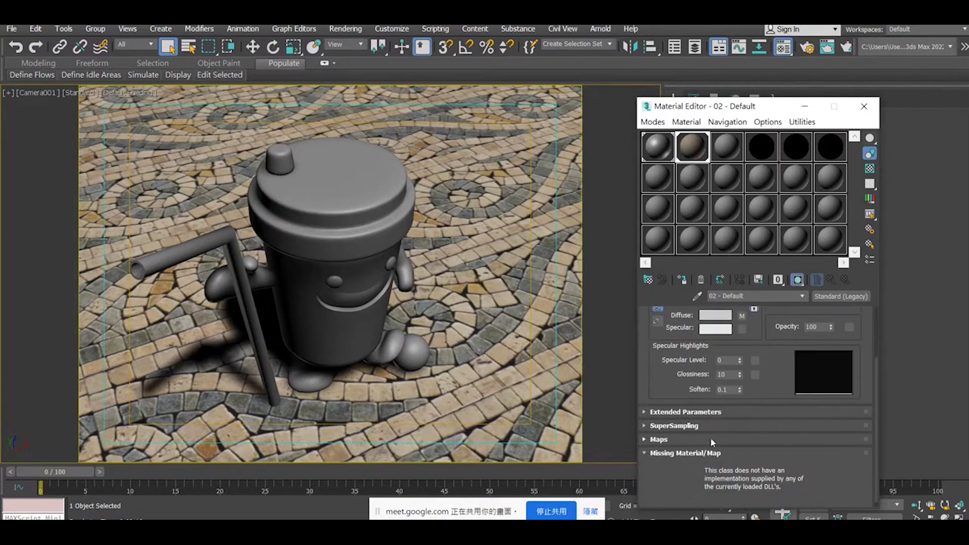
click(660, 438)
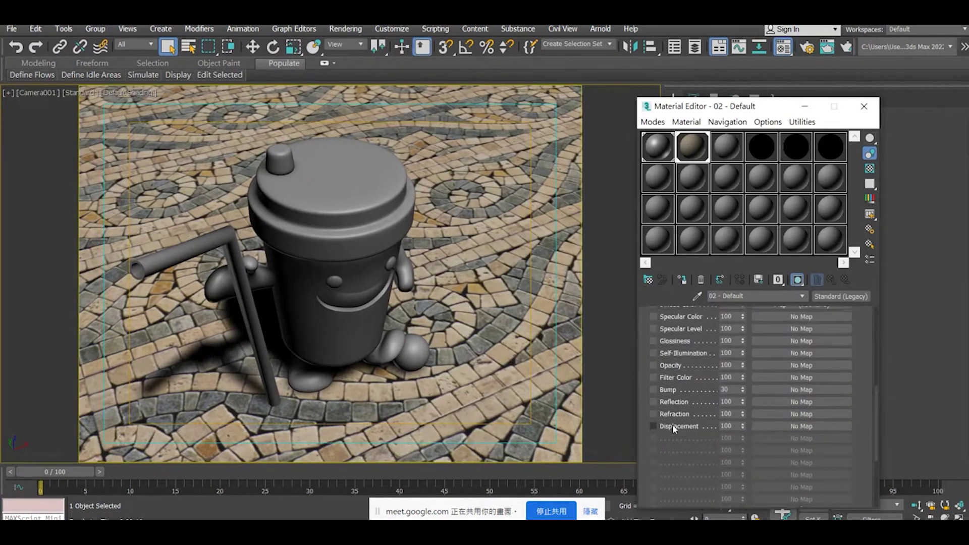
click(653, 390)
Assign an empty Bitmap to the Bump slot and locate floor.JPG in the Bump folder
click(774, 389)
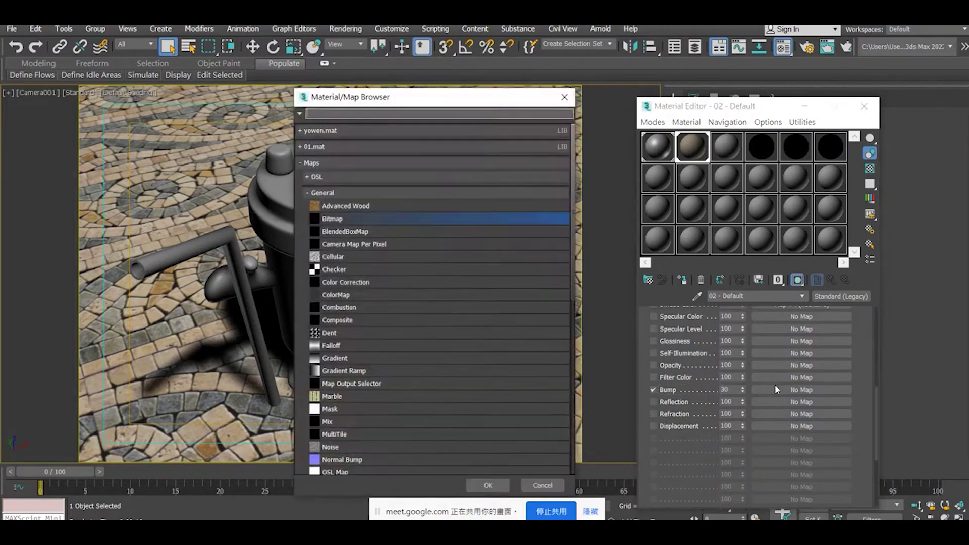
double_click(359, 223)
click(223, 135)
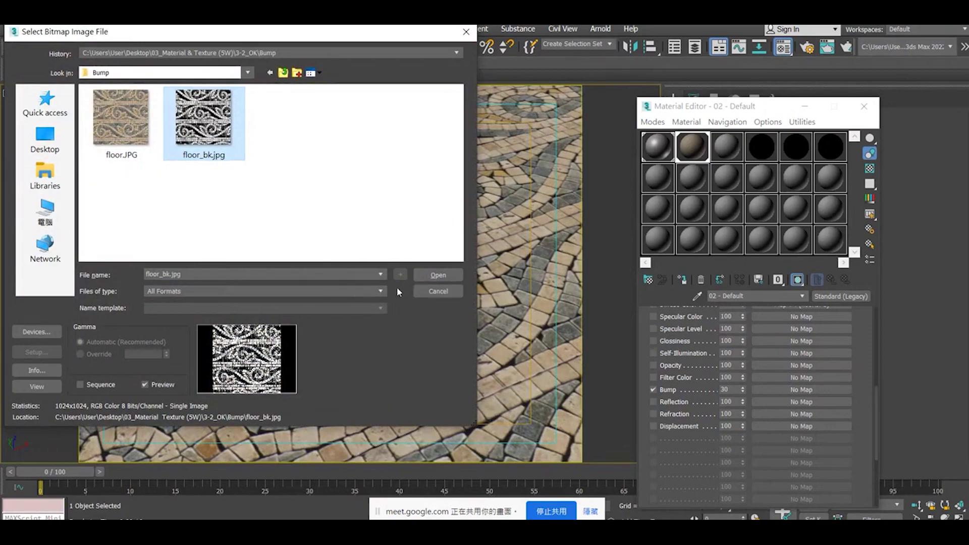
click(434, 291)
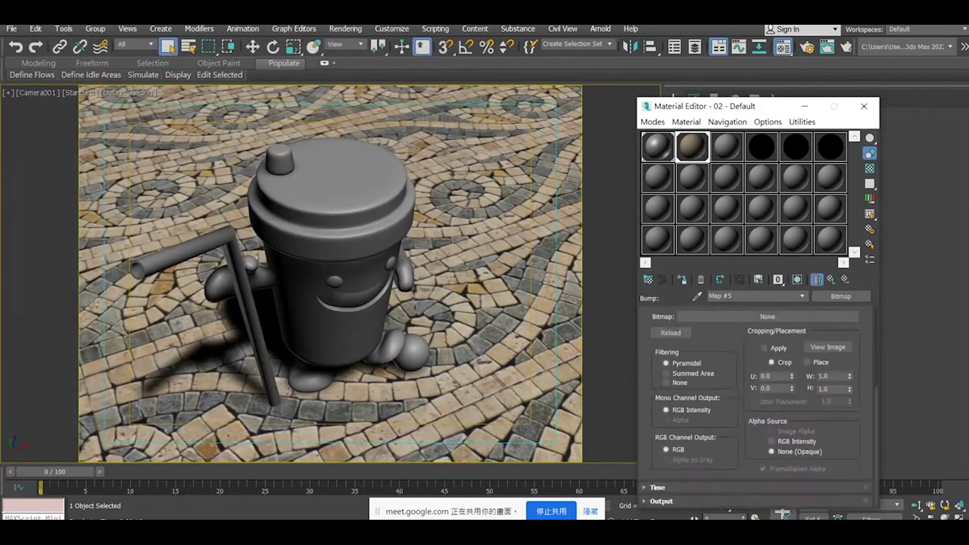
key(alt+Tab)
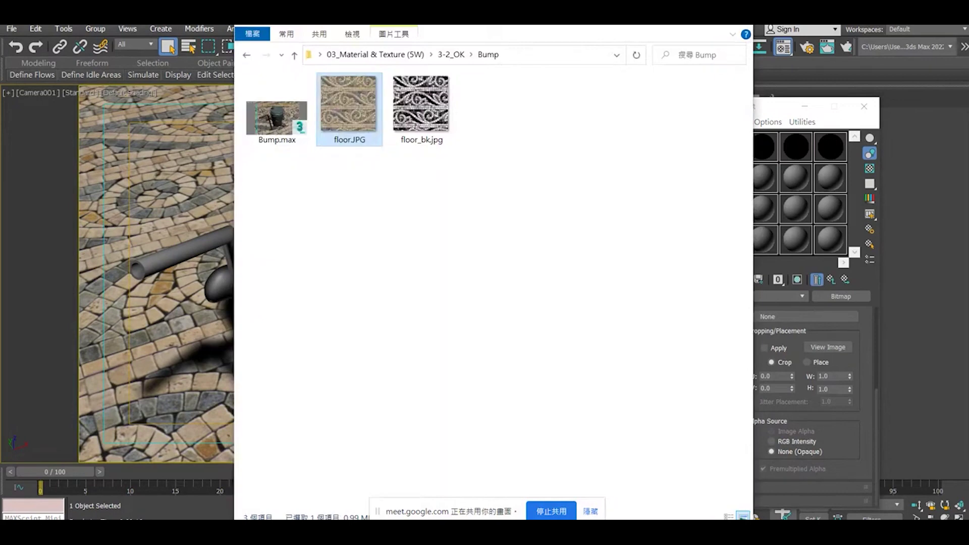
click(423, 115)
click(349, 108)
Open floor.JPG in Photoshop and desaturate it to greyscale
drag(349, 108, 233, 505)
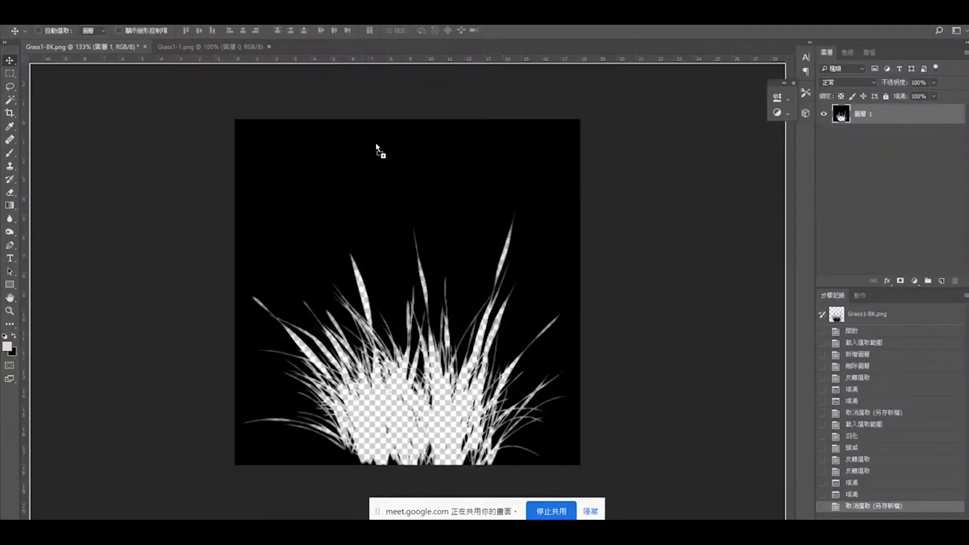
drag(457, 51, 457, 50)
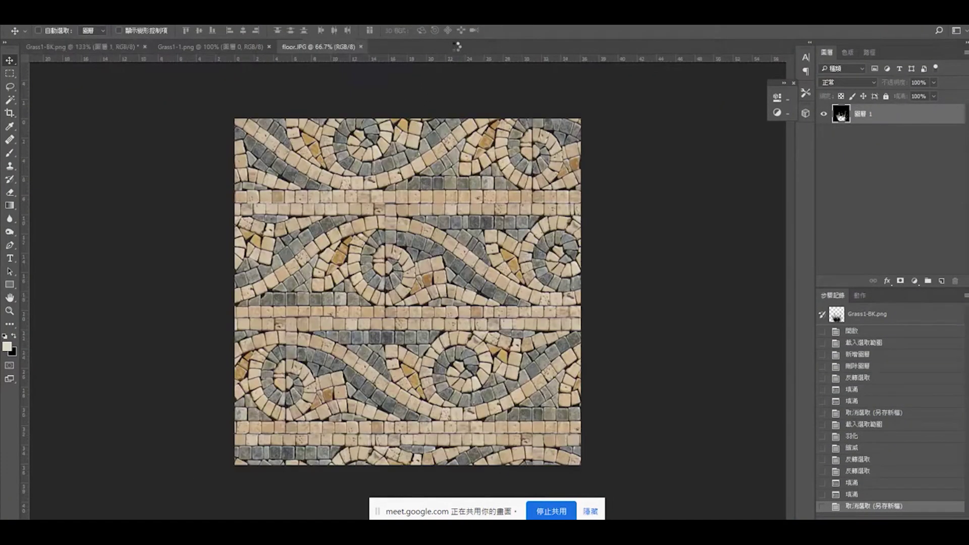
alt+scroll(242, 253, up, 1)
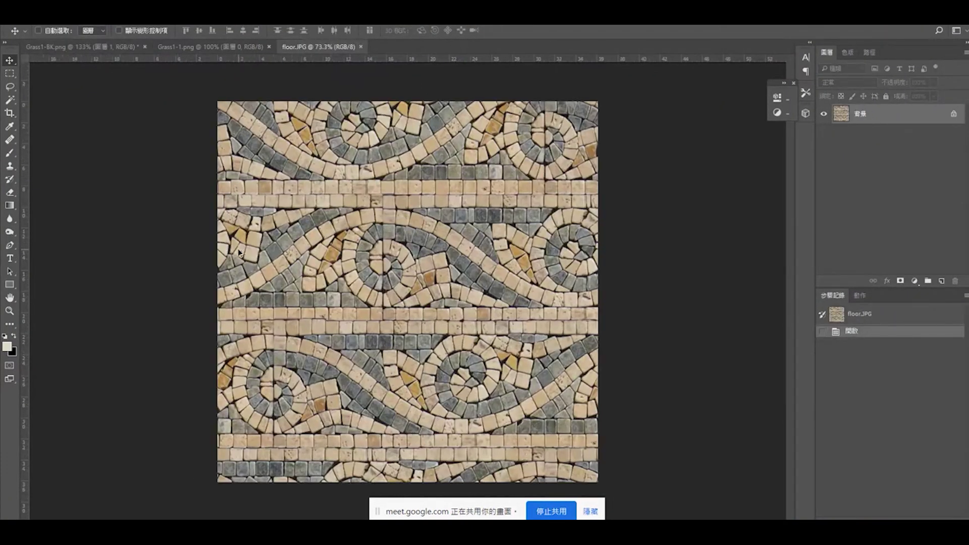
click(96, 18)
mouse_move(147, 44)
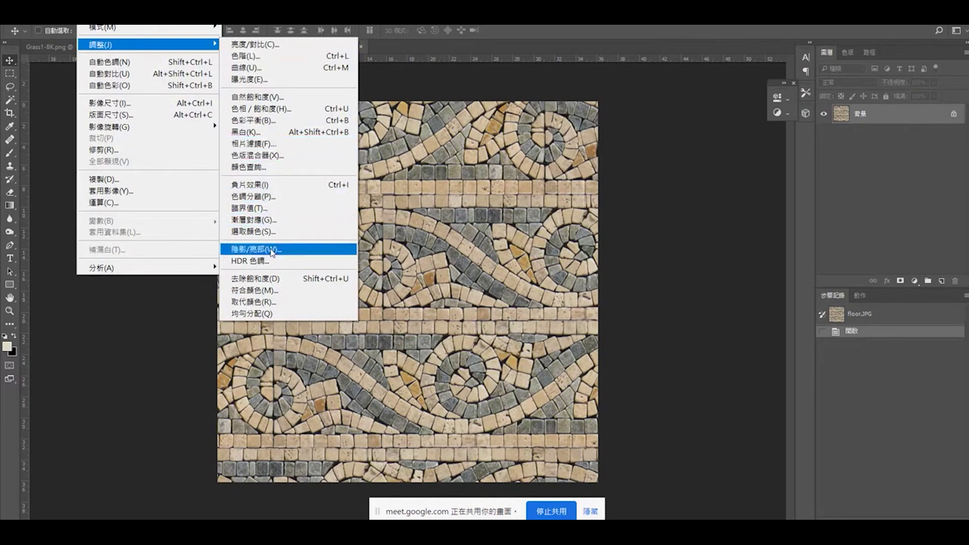
click(274, 279)
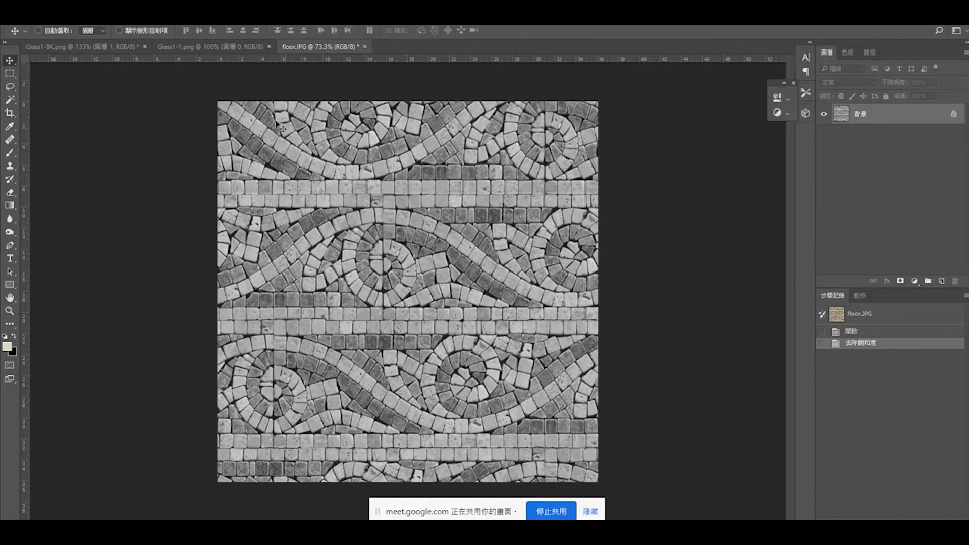
click(91, 16)
mouse_move(147, 44)
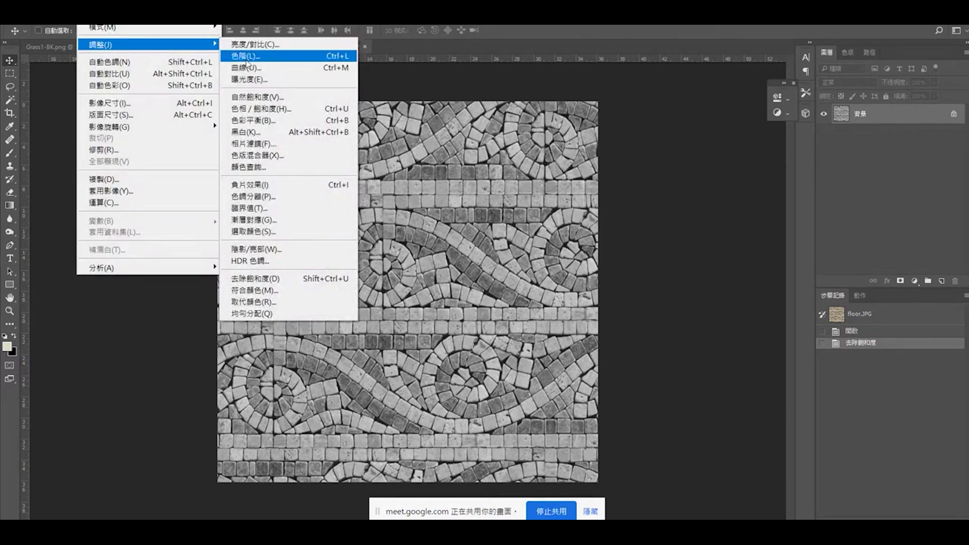
Apply Levels to the grey mosaic with input values 25 and 207
click(246, 56)
drag(590, 150, 768, 141)
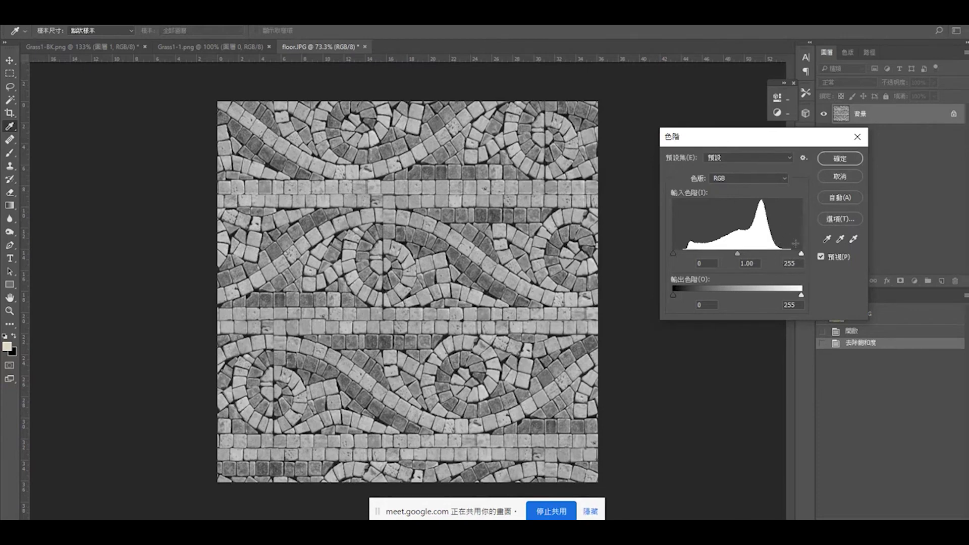
drag(802, 254, 777, 254)
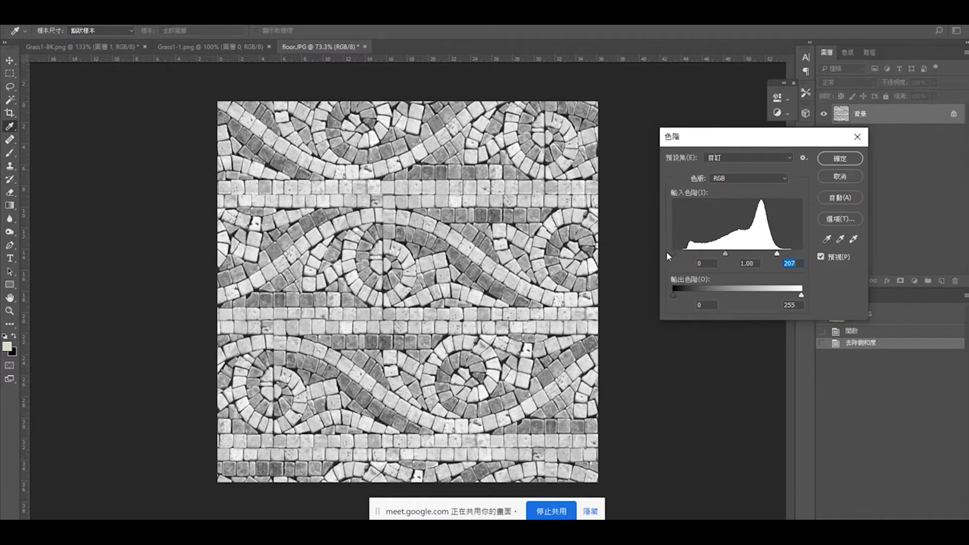
drag(673, 253, 686, 254)
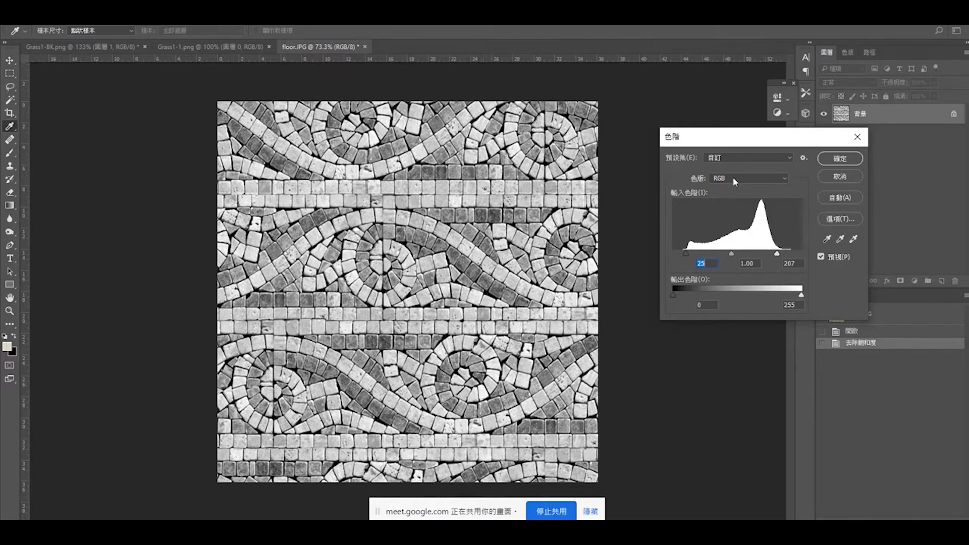
click(840, 159)
key(alt+f)
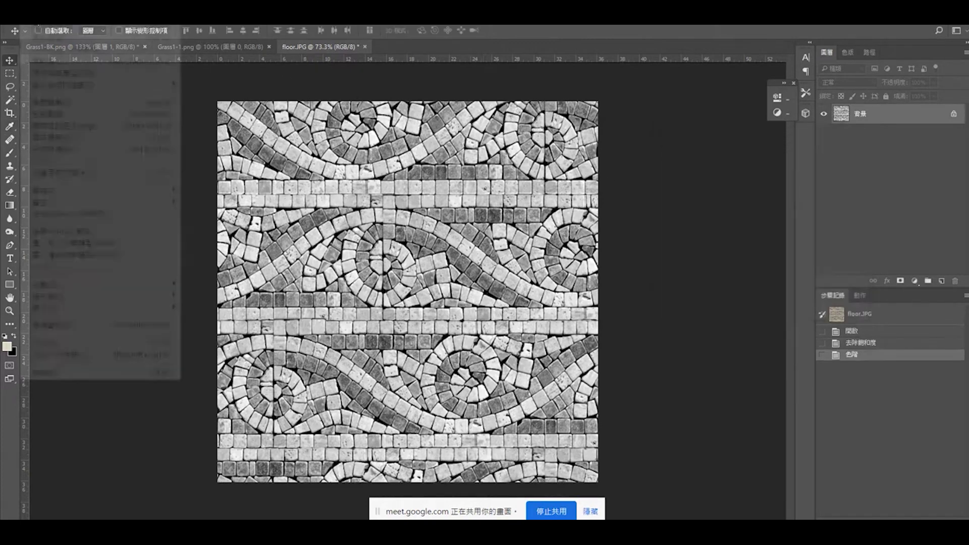
click(53, 149)
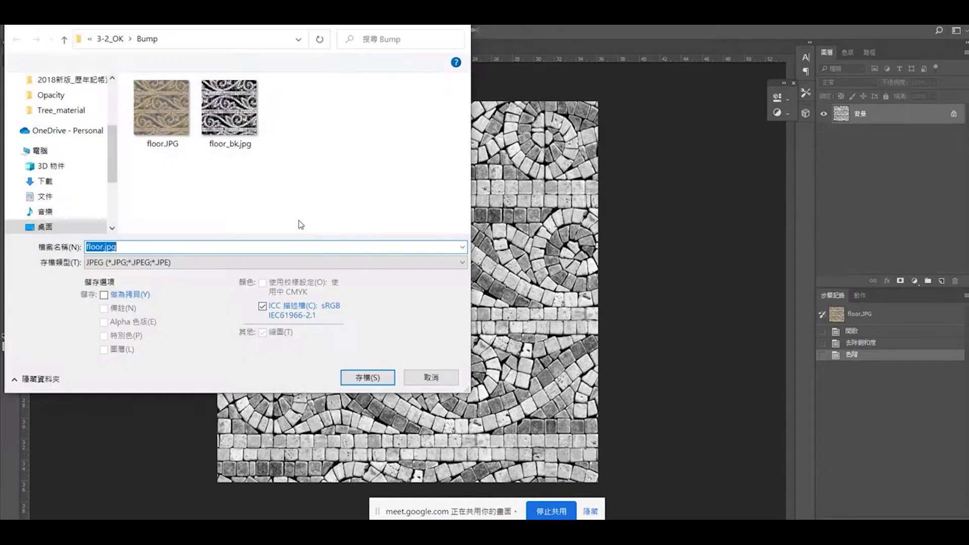
Save the mosaic as floor_bk-Test_1.jpg in the Bump folder at JPEG quality 12
click(243, 129)
click(108, 247)
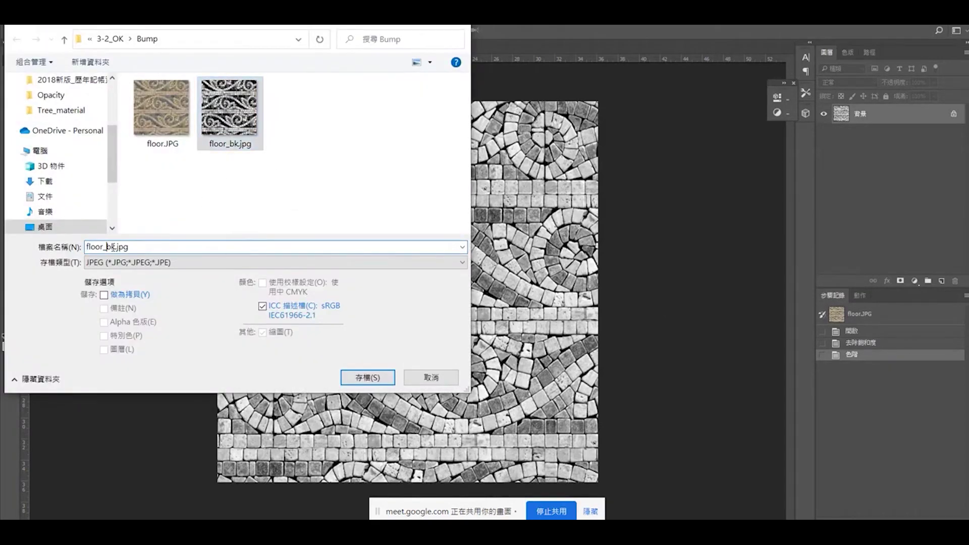
text(-Test)
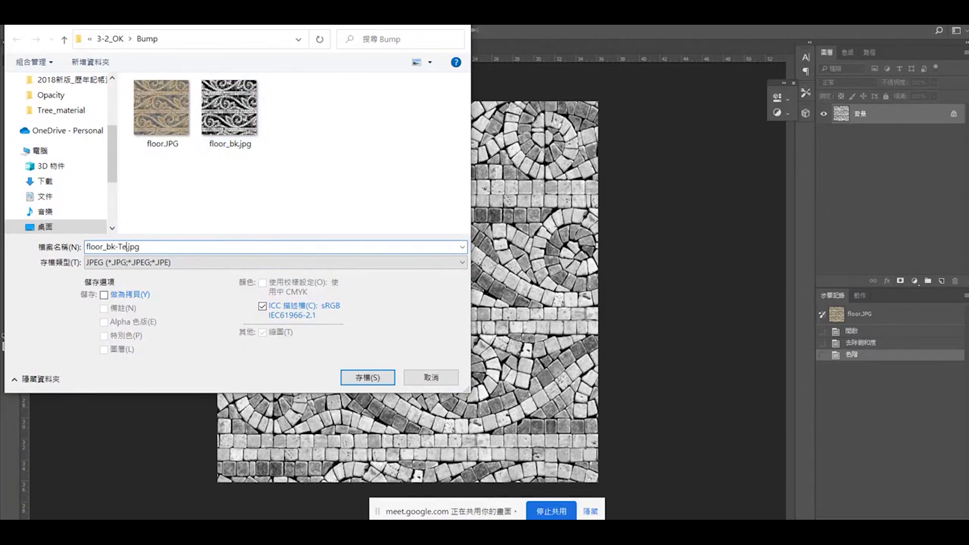
text(_1)
key(Return)
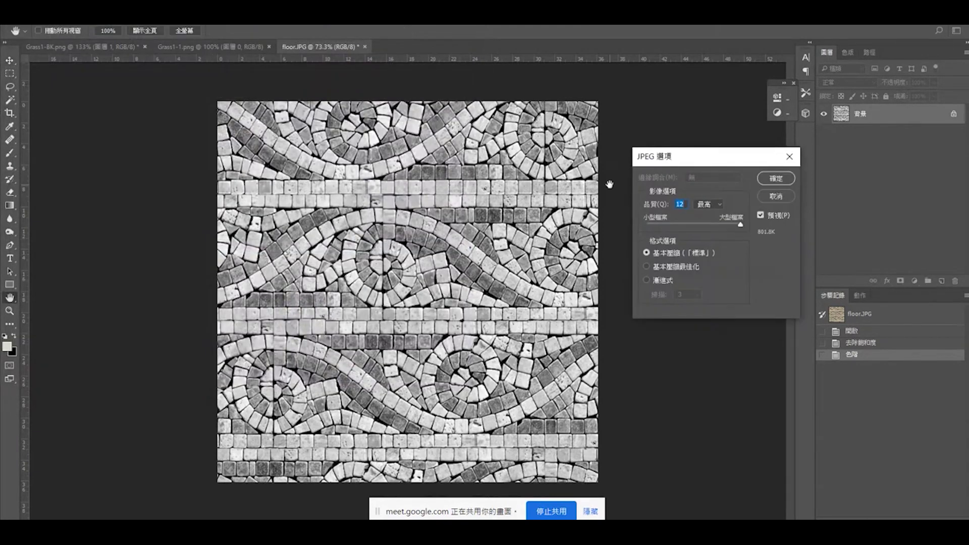
click(777, 179)
click(89, 20)
mouse_move(102, 44)
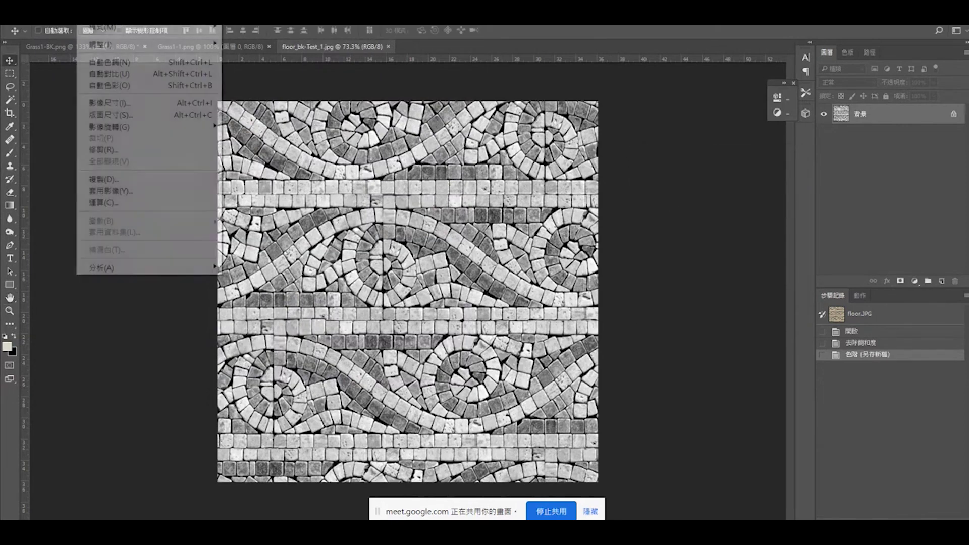
Apply a second Levels pass with inputs 76 and 205, then return to 3ds Max
click(243, 55)
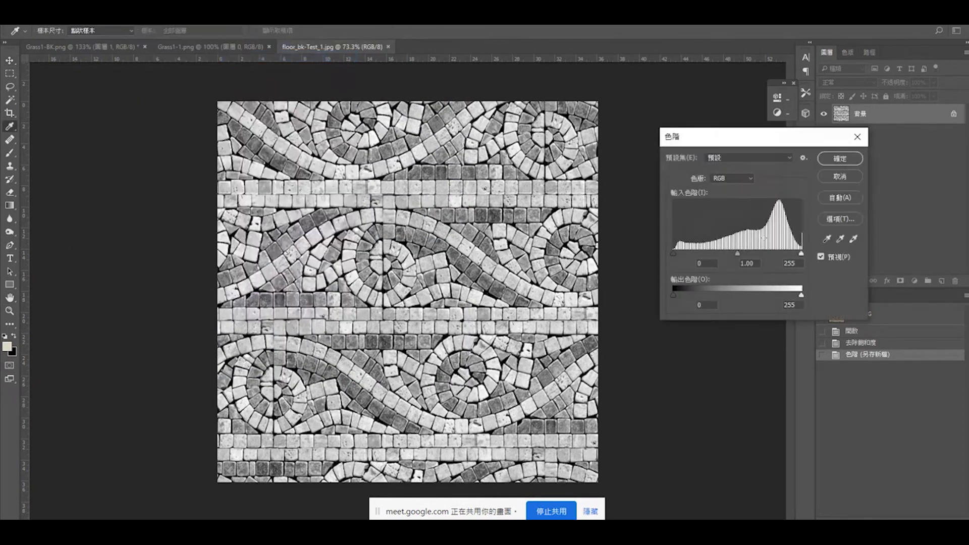
drag(674, 253, 711, 254)
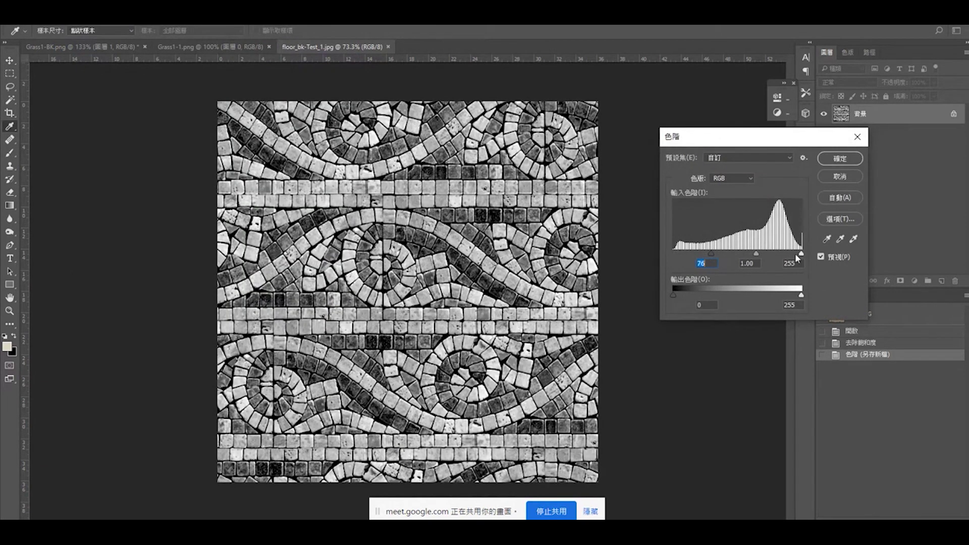
drag(802, 253, 776, 254)
key(Tab)
key(Tab)
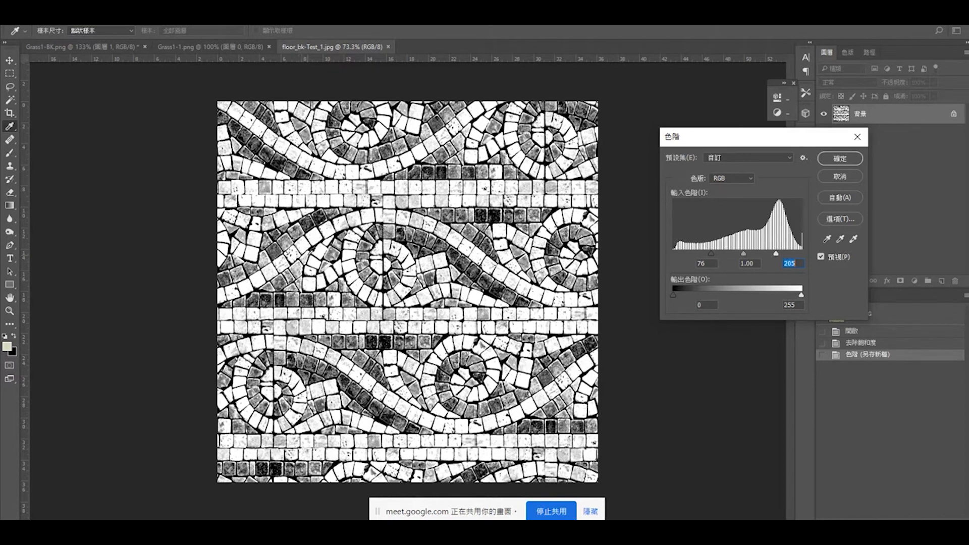
click(838, 159)
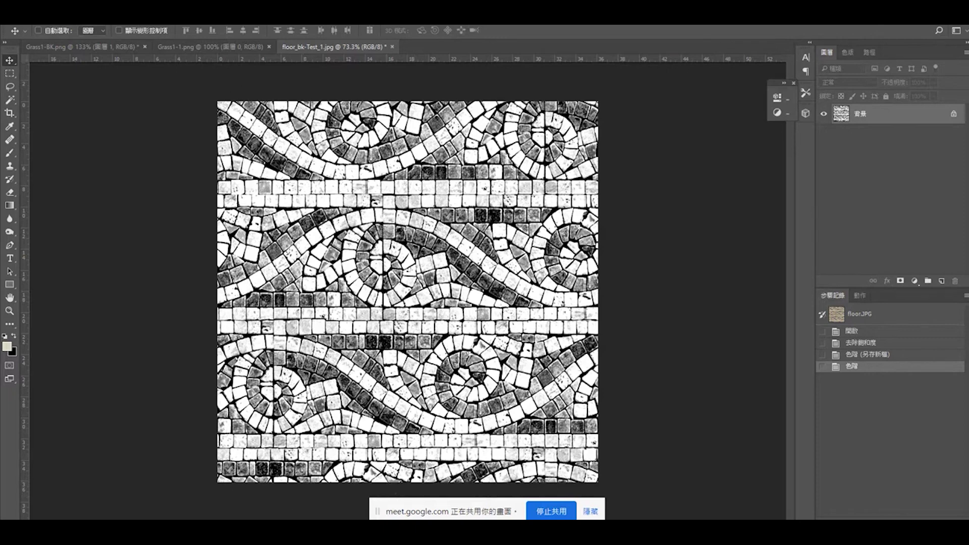
key(alt+Tab)
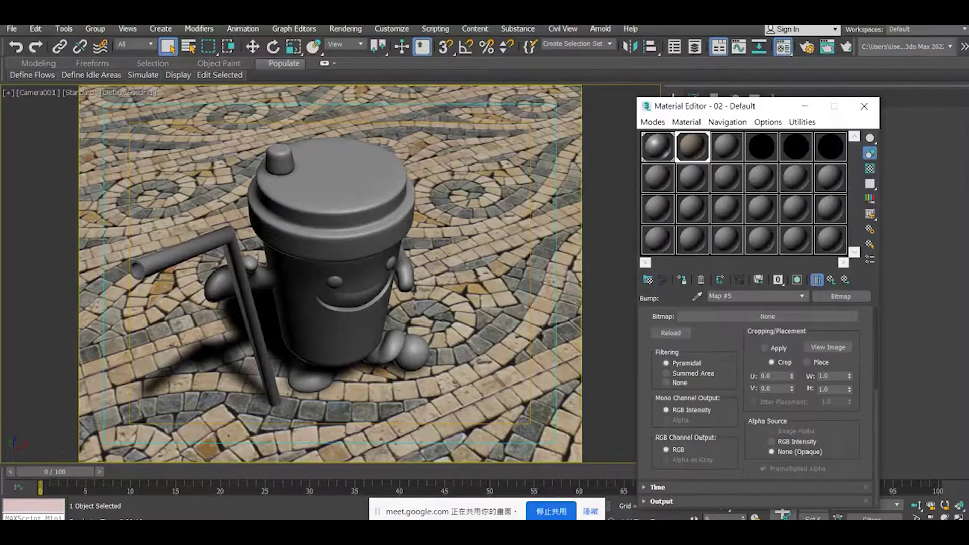
Open Map #5's bitmap file picker in the Bump folder, showing floor_bk-Test_1.jpg
click(831, 279)
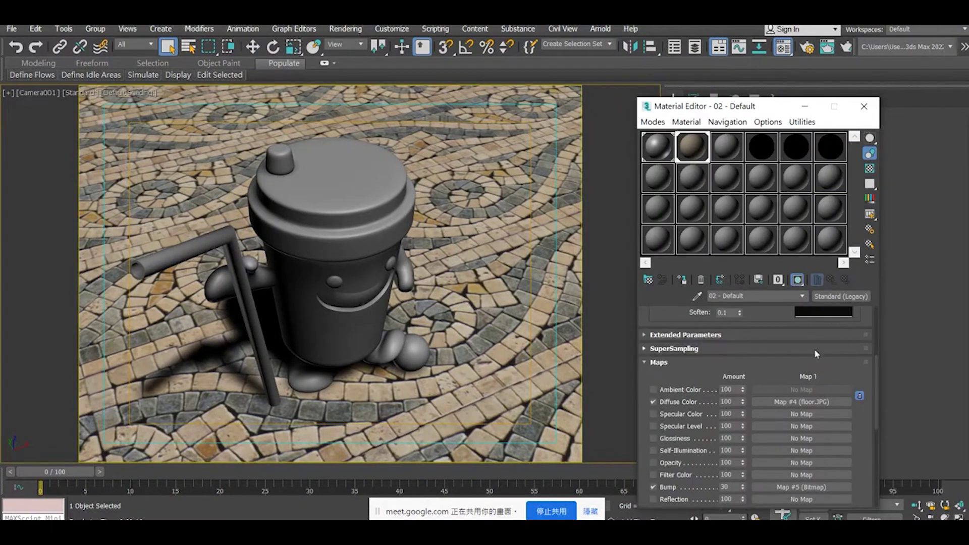
click(870, 259)
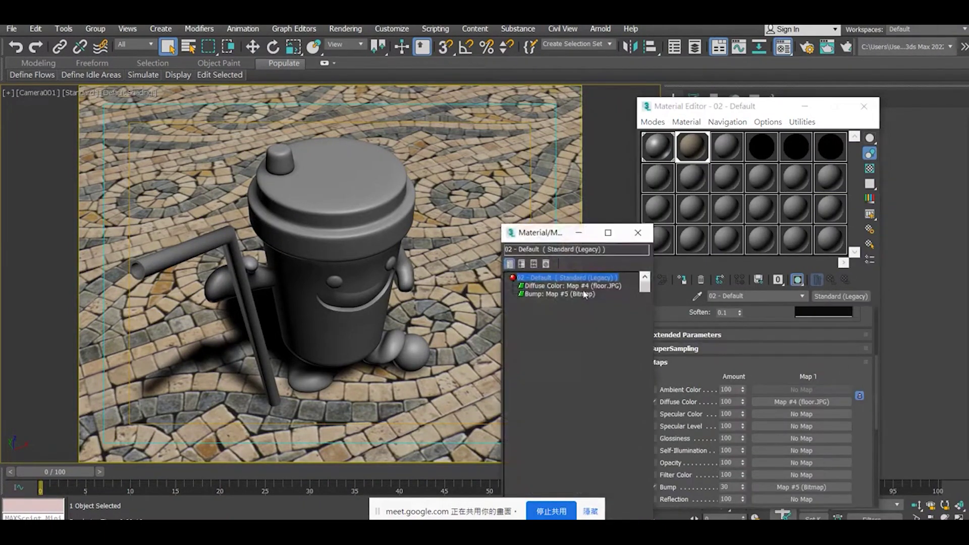
click(638, 233)
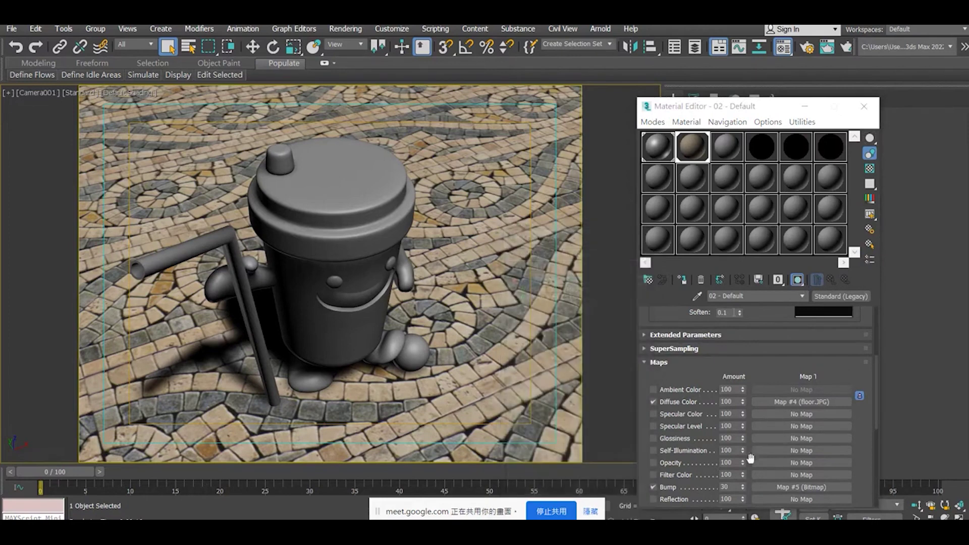
click(774, 485)
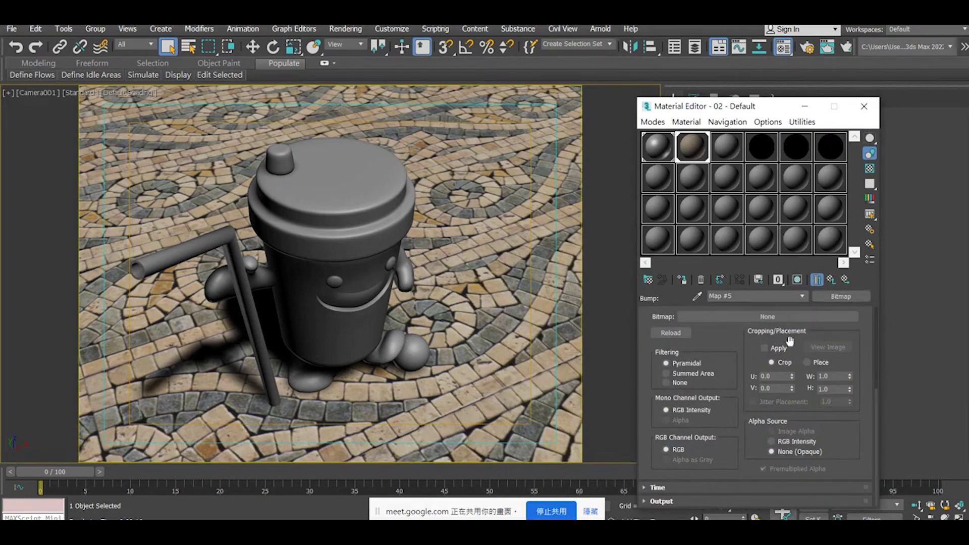
click(753, 315)
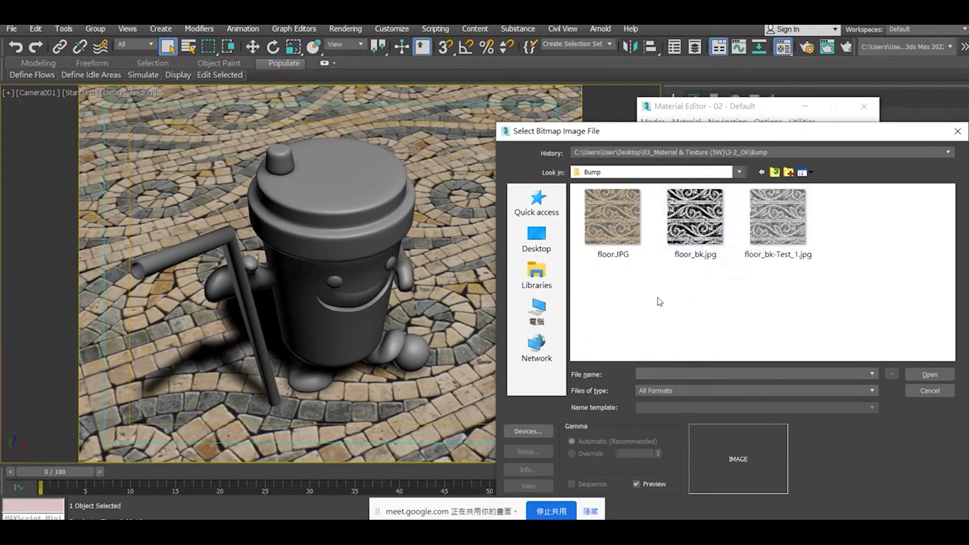
Load floor_bk-Test_1.jpg as the bump bitmap, render the camera view, and clone the render
double_click(778, 222)
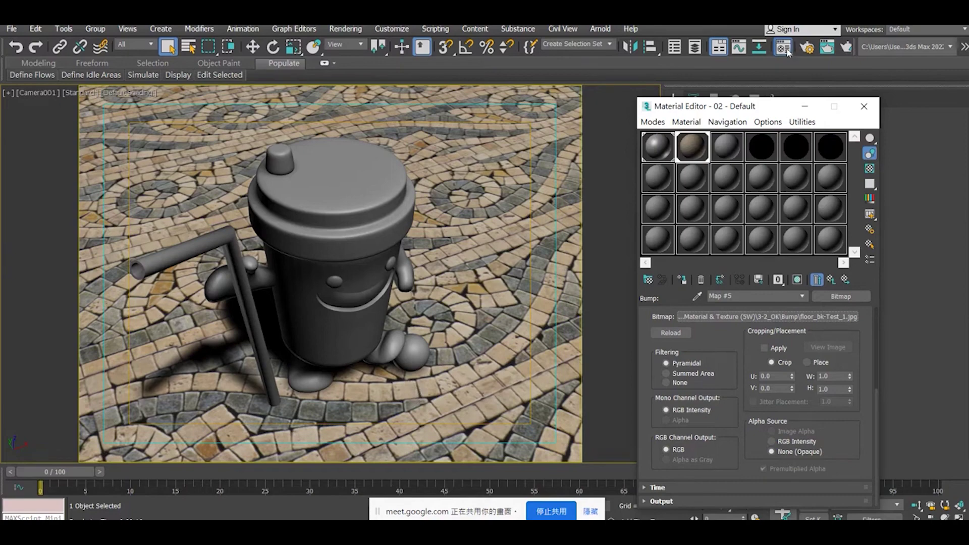
click(828, 49)
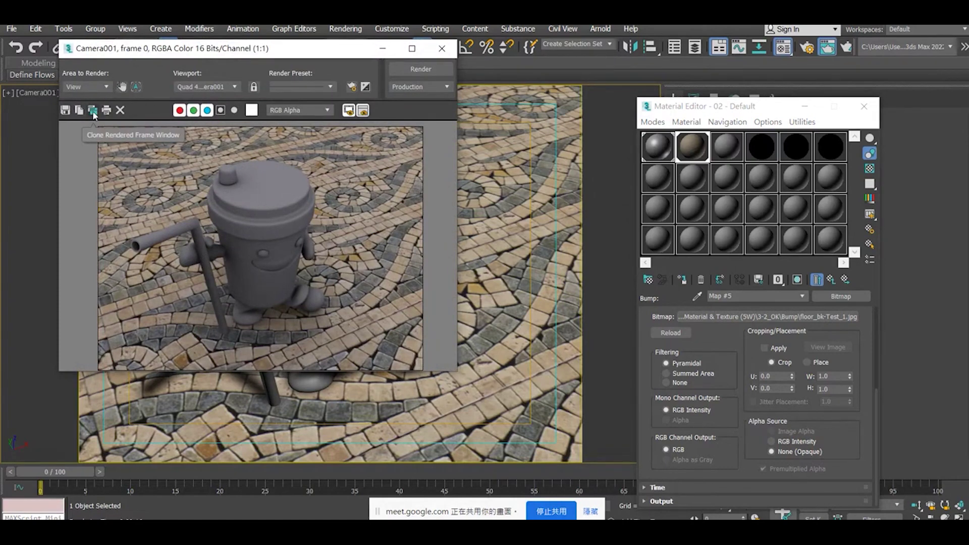
click(92, 111)
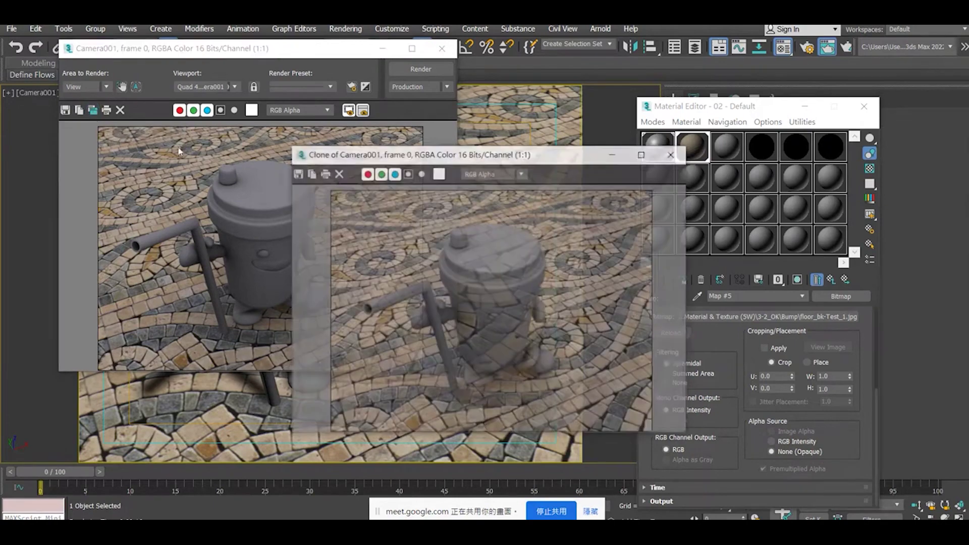
Move the cloned render aside, re-render the camera view, and place both renders side by side
drag(371, 153, 602, 90)
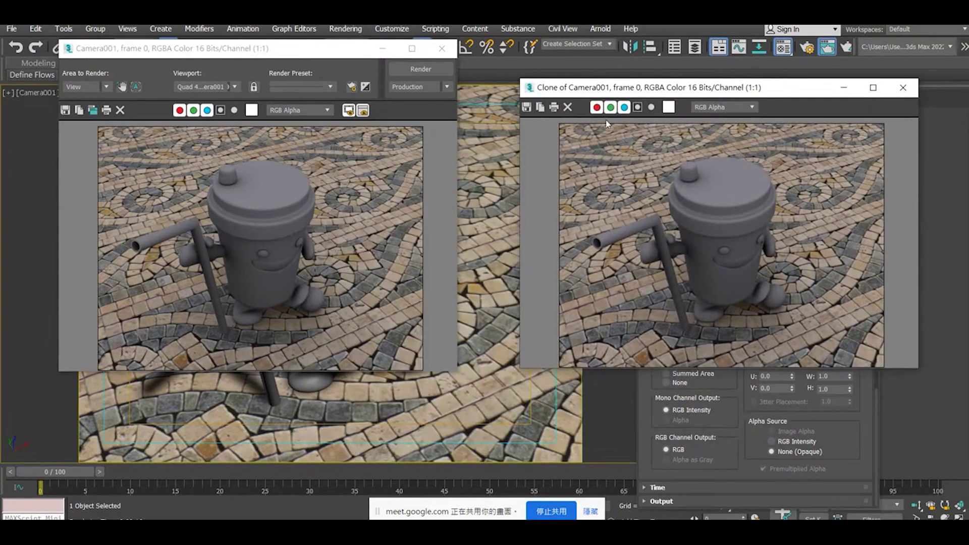
drag(663, 93, 685, 69)
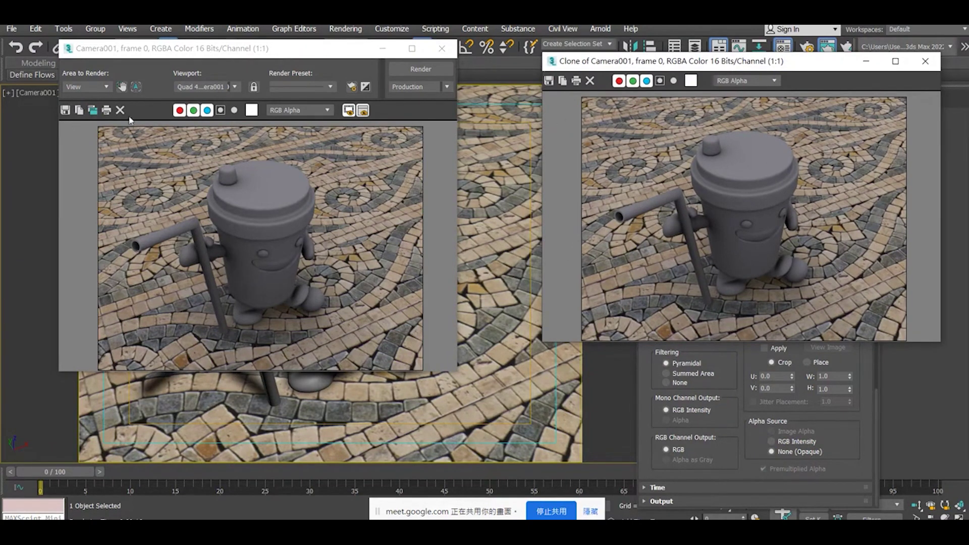
click(410, 71)
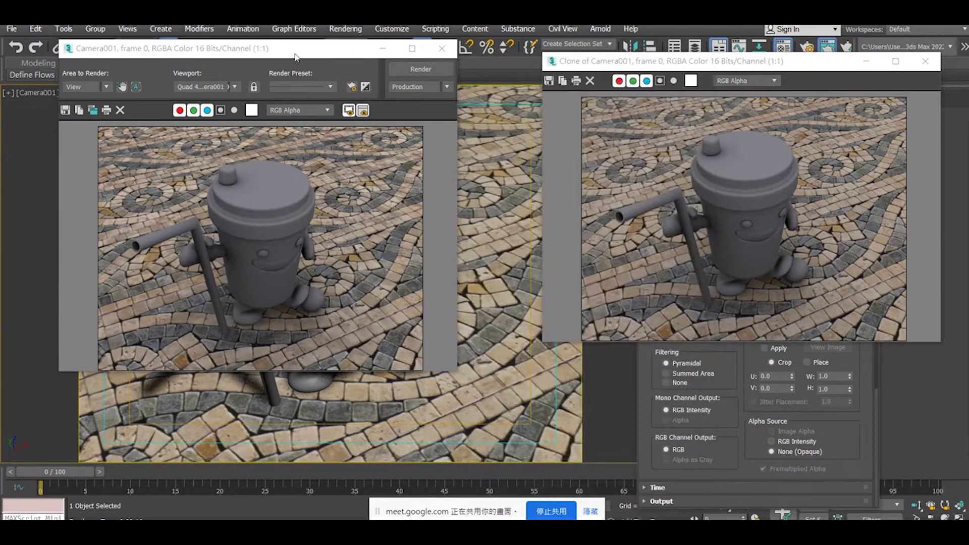
drag(295, 53, 349, 58)
drag(576, 61, 547, 97)
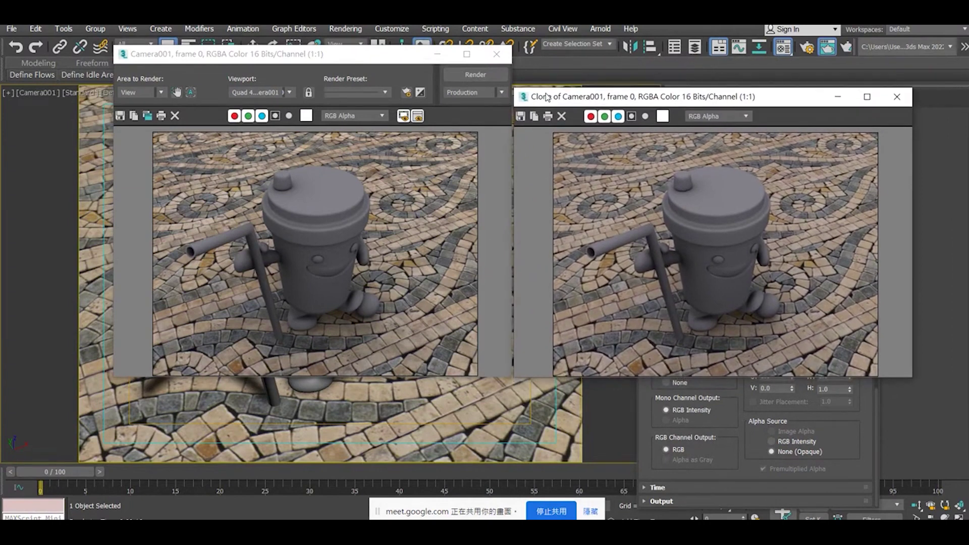
drag(548, 97, 512, 95)
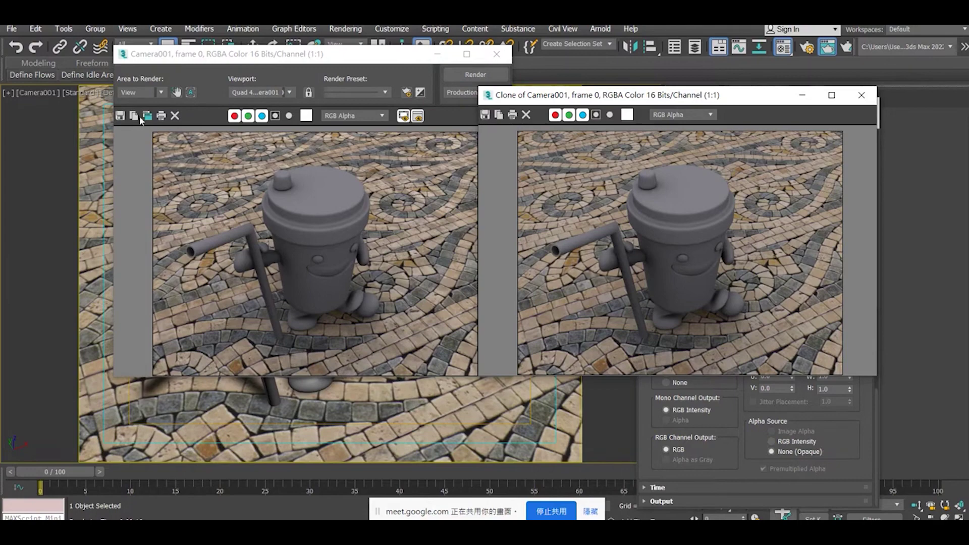
Push the cloned render out of the way and close the Camera001 render window
drag(578, 96, 446, 165)
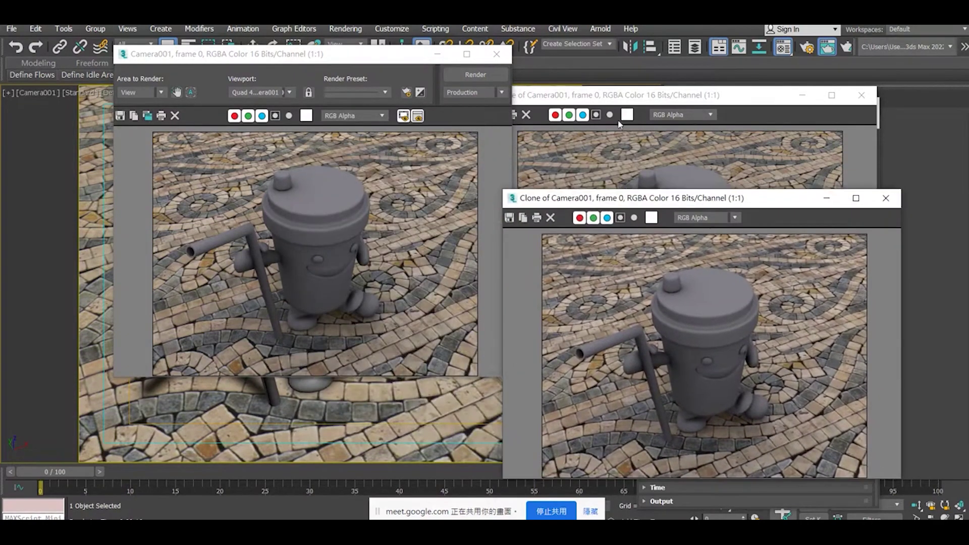
drag(446, 165, 603, 20)
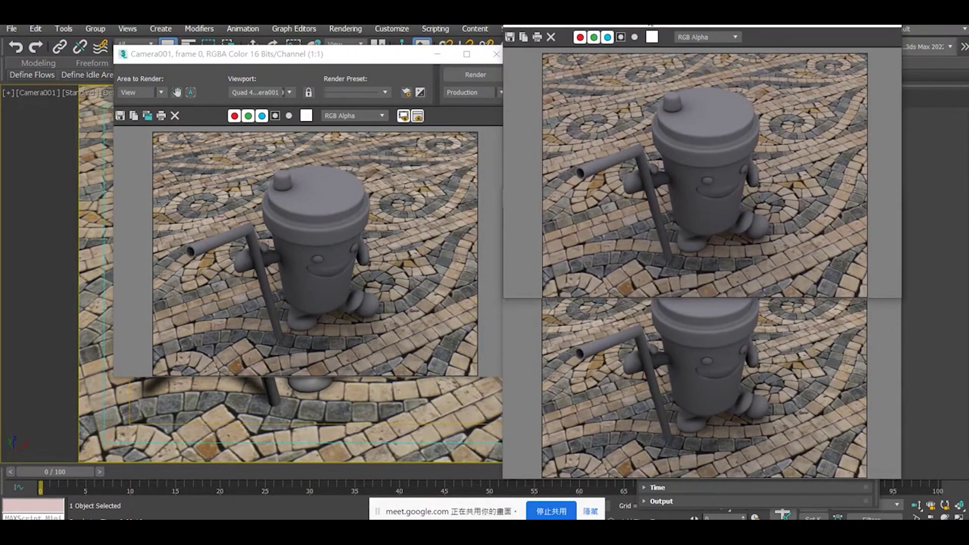
drag(393, 59, 333, 71)
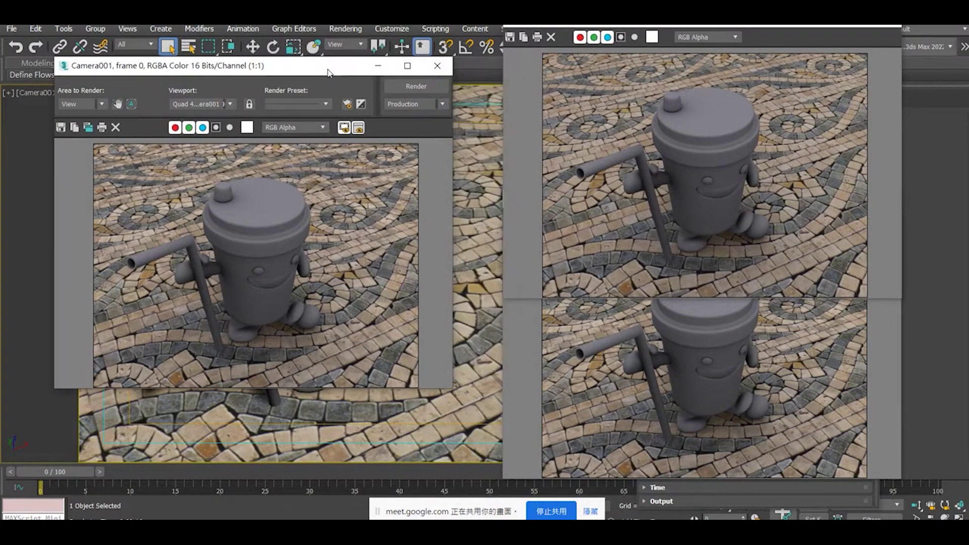
click(437, 66)
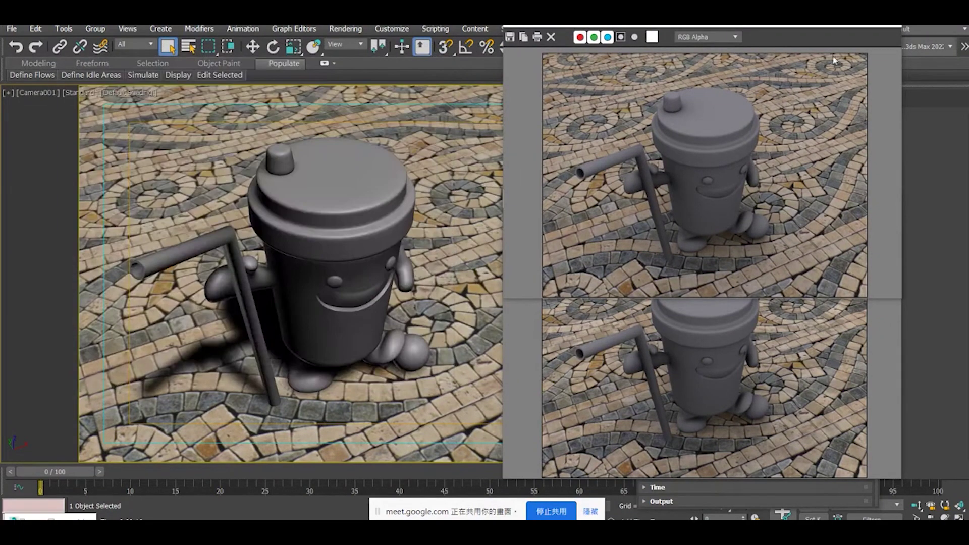
Return to the Material Editor and reopen the floor Bump's map type list
click(828, 198)
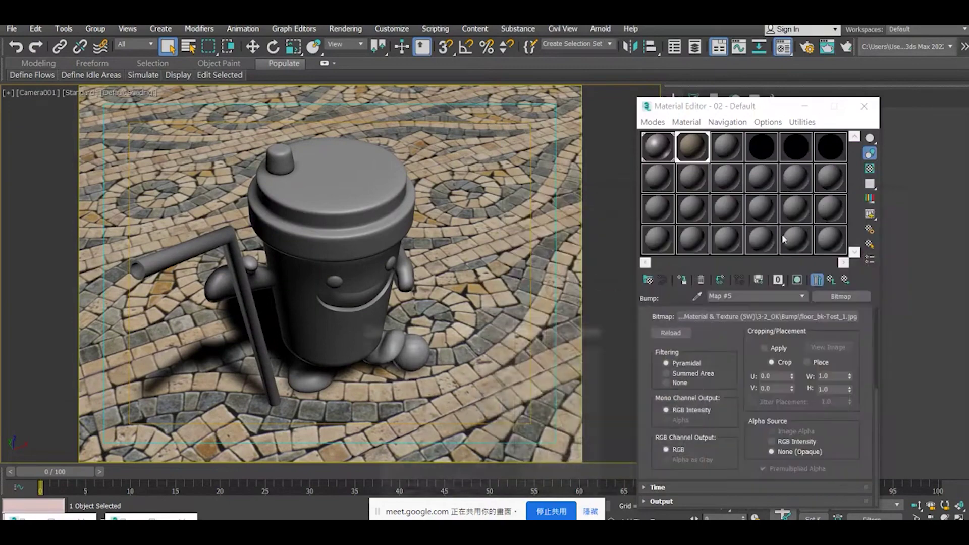
click(852, 297)
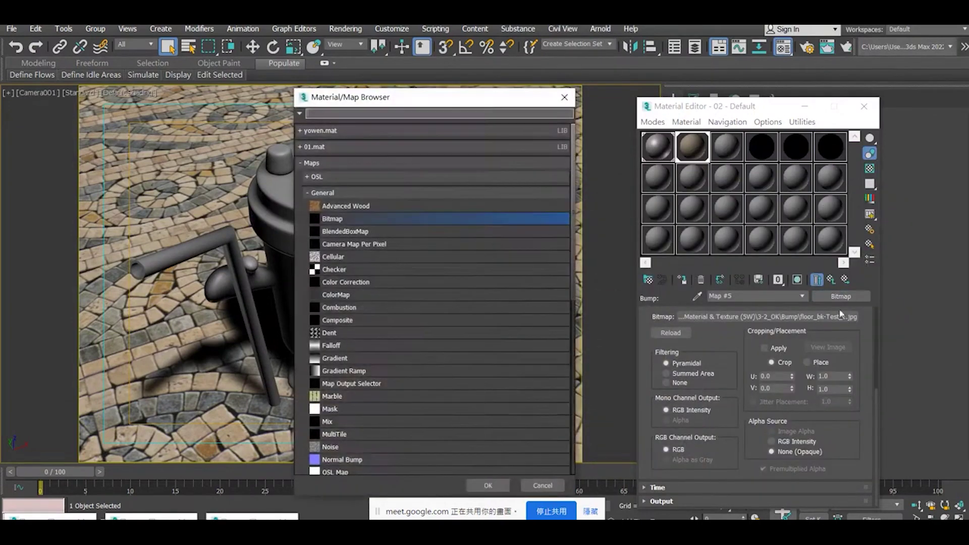
click(564, 97)
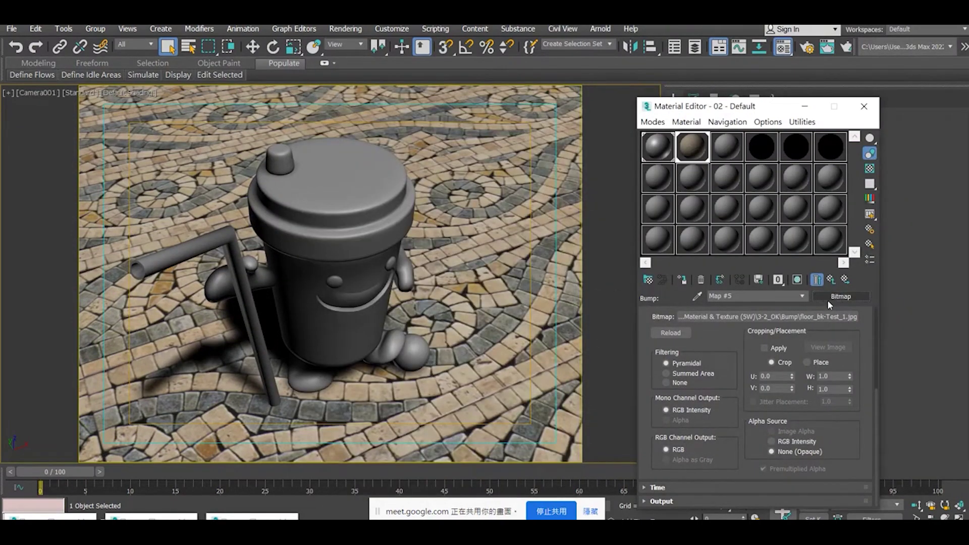
click(828, 298)
scroll(380, 401, down, 1)
Load floor_bk.jpg as the floor's Bump bitmap and render the camera view
scroll(382, 404, up, 1)
double_click(352, 222)
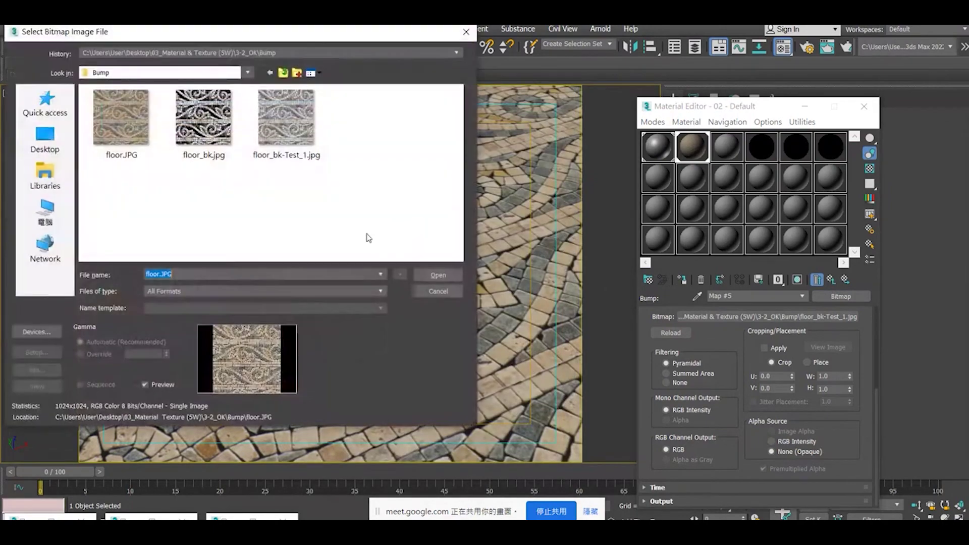
double_click(208, 123)
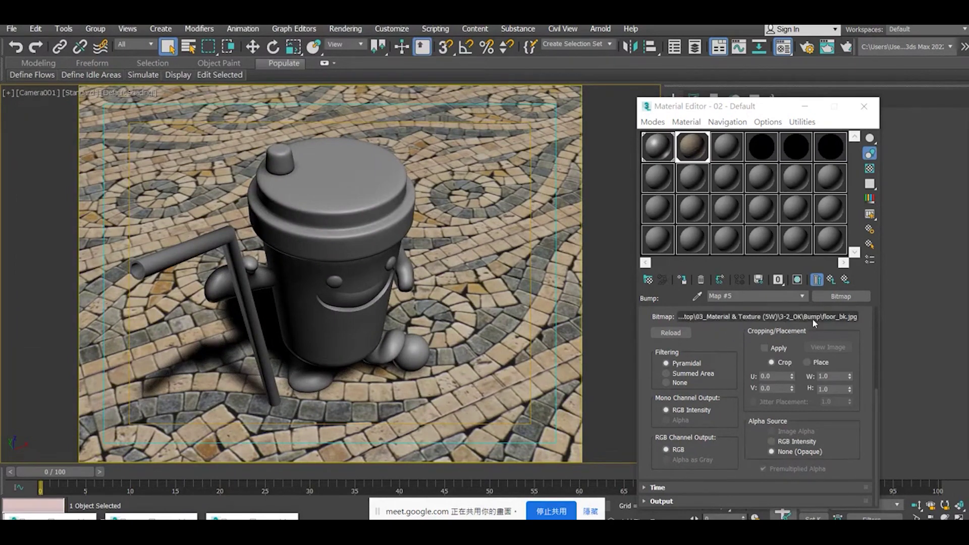
key(shift+q)
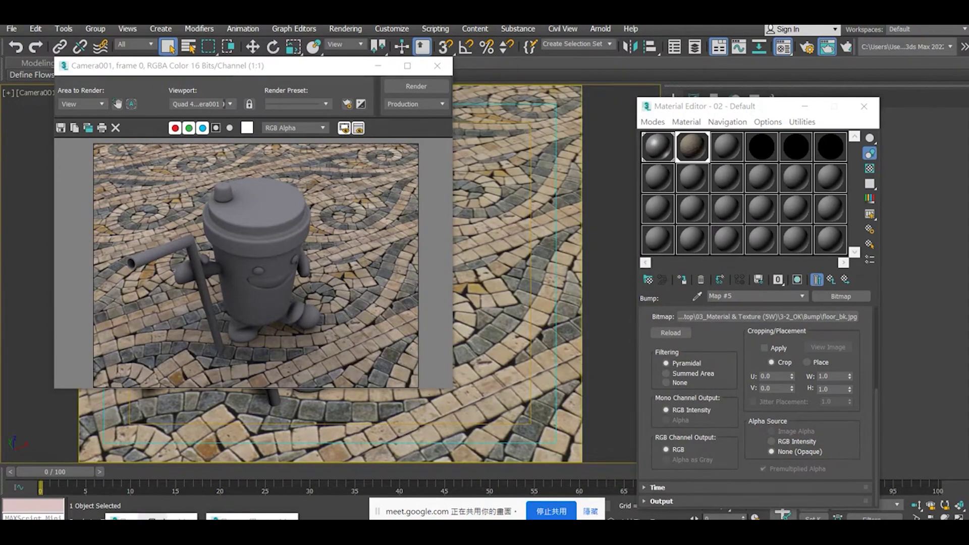
Clone the latest render and spread both clones and the Camera001 render across the screen
click(87, 127)
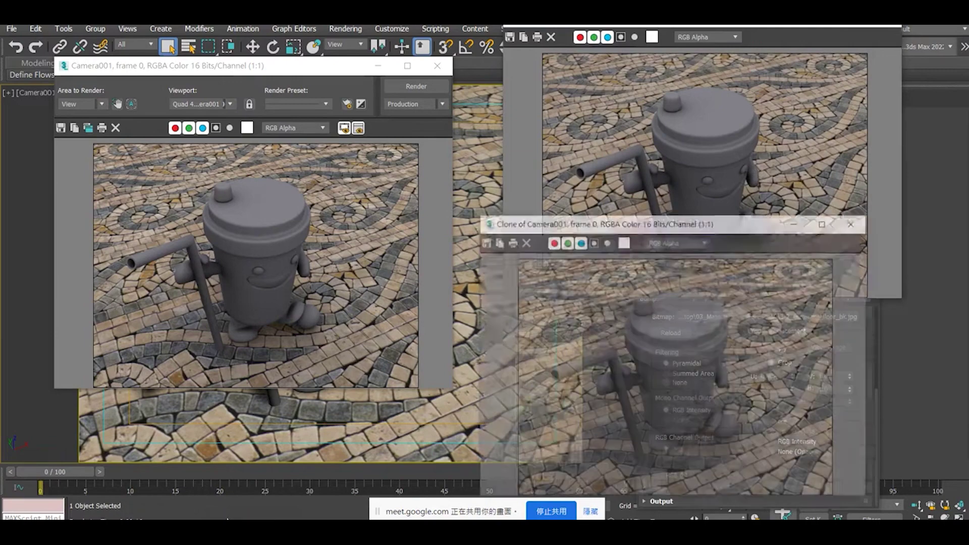
drag(261, 71, 669, 140)
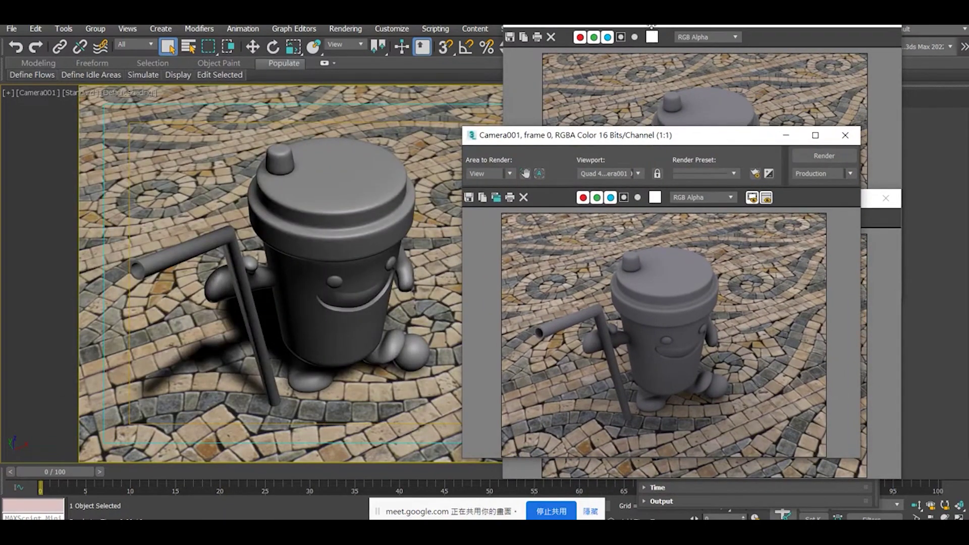
drag(656, 28, 158, 105)
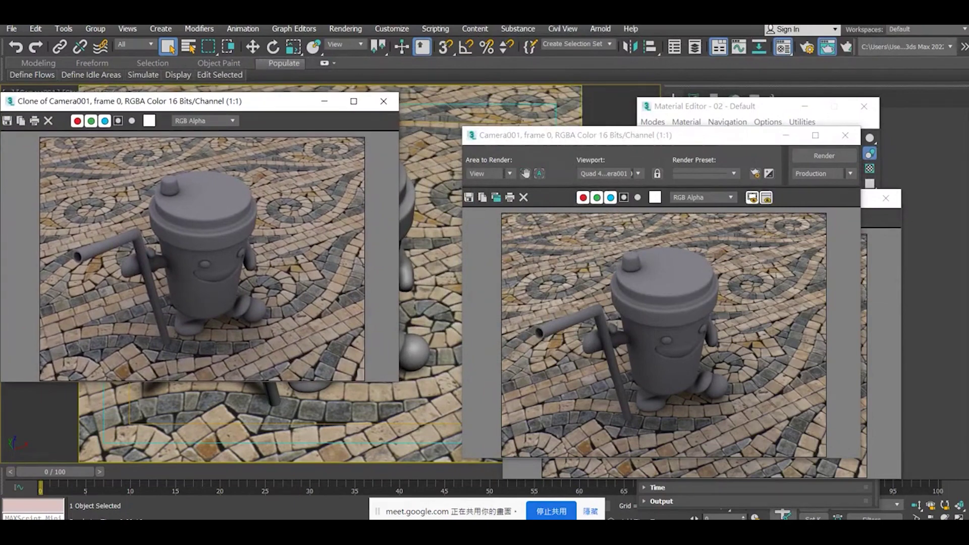
drag(558, 135, 733, 266)
click(650, 200)
drag(651, 200, 512, 104)
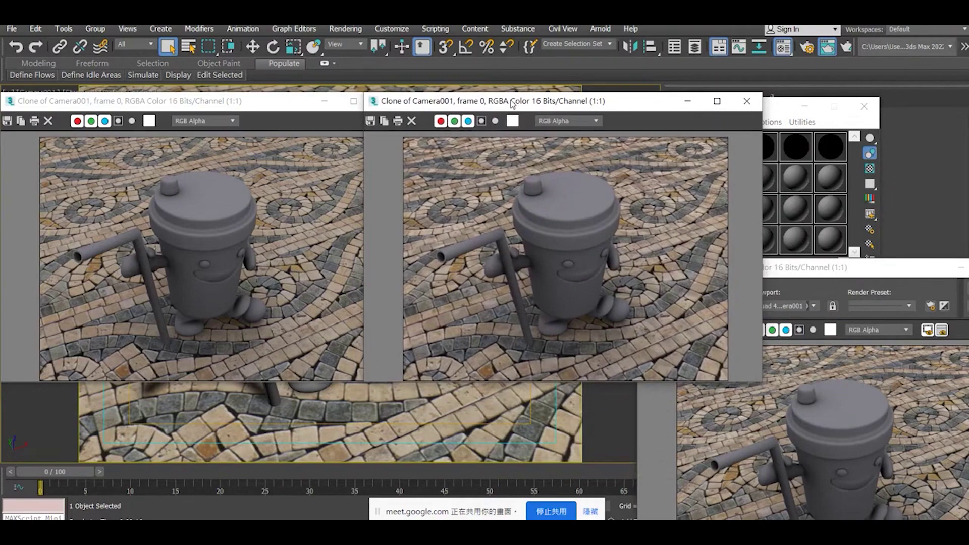
drag(836, 267, 822, 215)
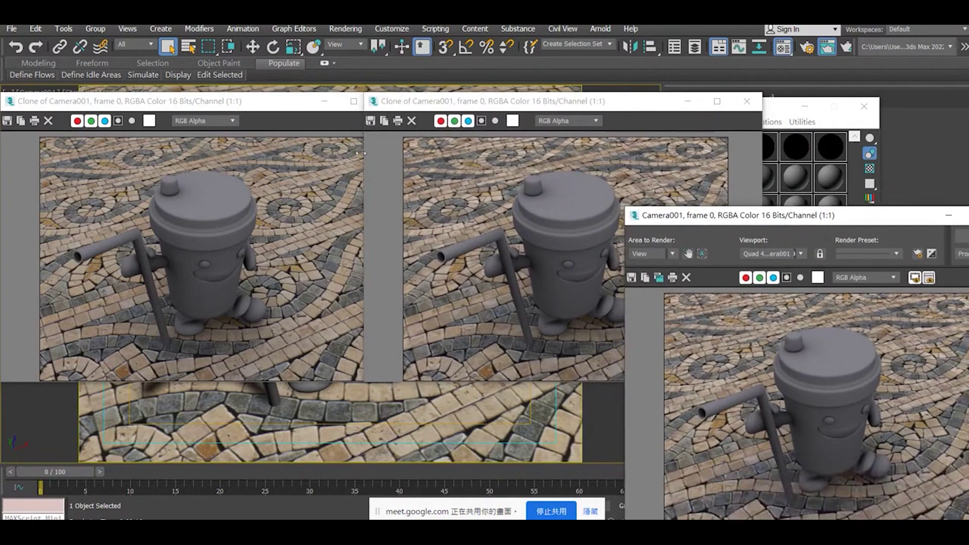
Line up the two clones and the Camera001 render in one level row
drag(363, 353, 399, 354)
scroll(285, 322, down, 1)
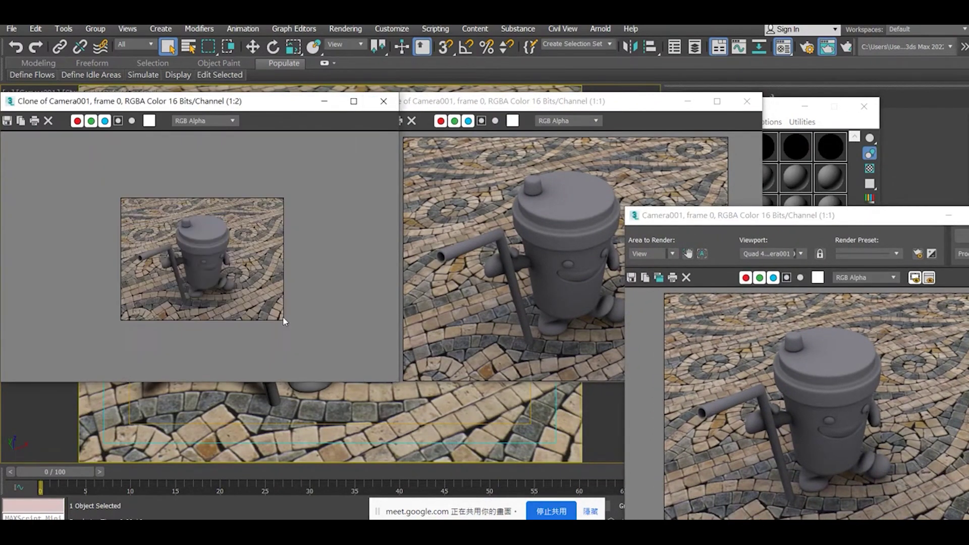
scroll(298, 328, up, 1)
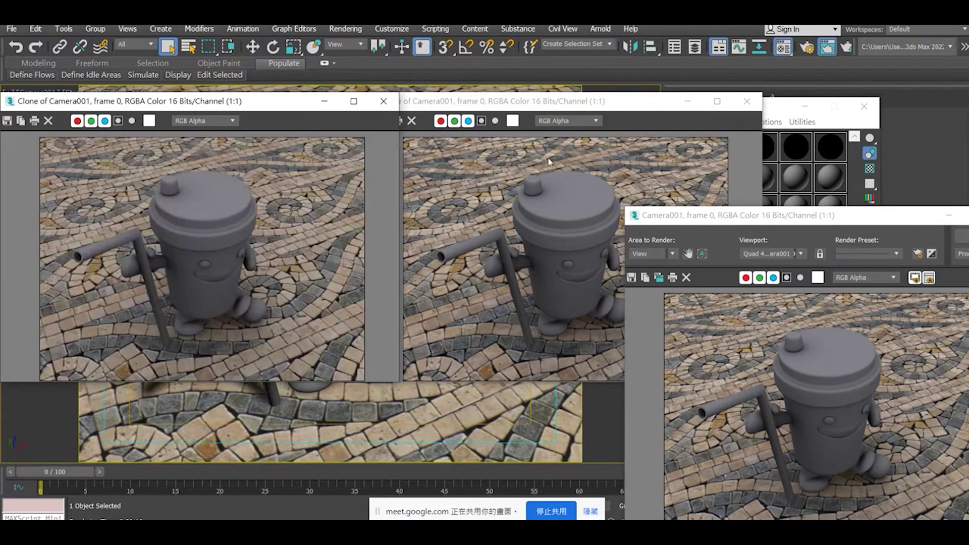
drag(465, 102, 453, 102)
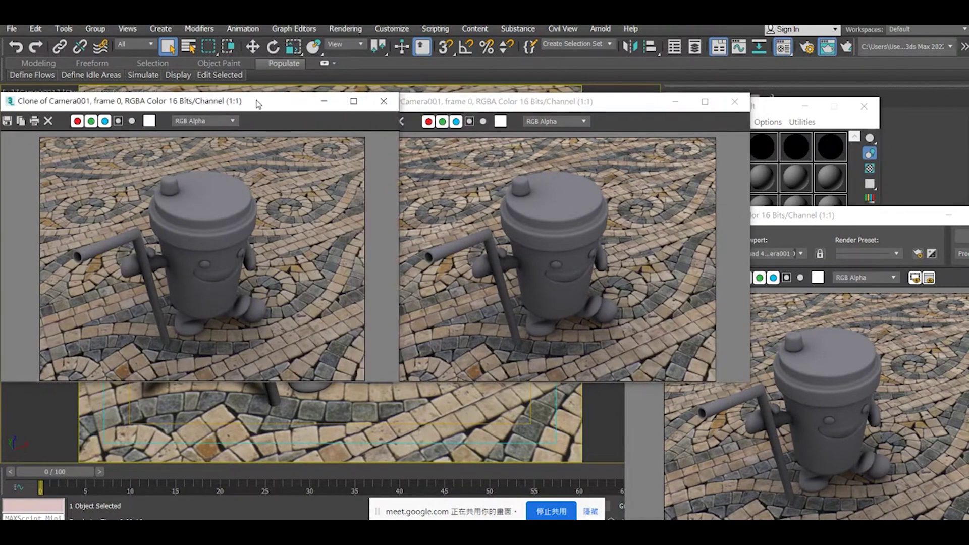
drag(258, 104, 219, 98)
drag(395, 107, 310, 99)
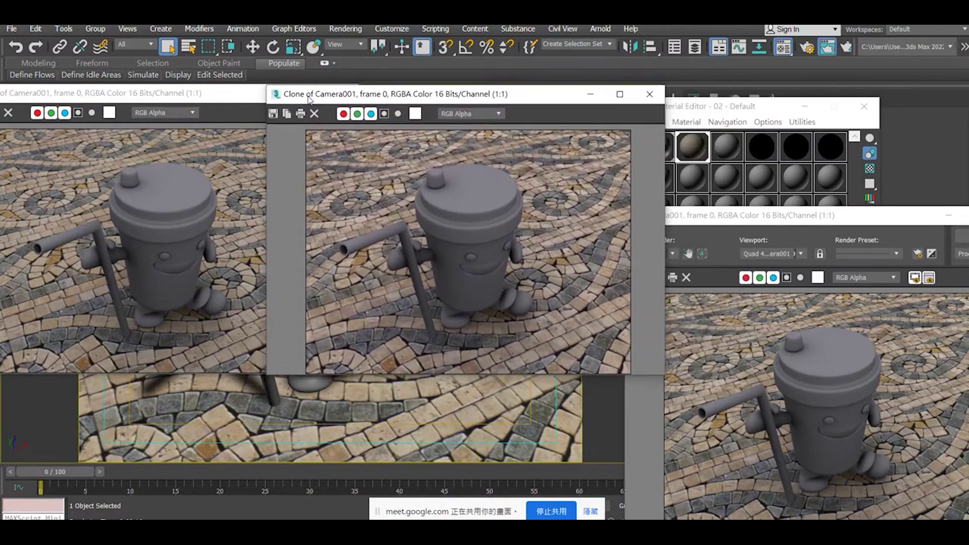
drag(688, 218, 639, 76)
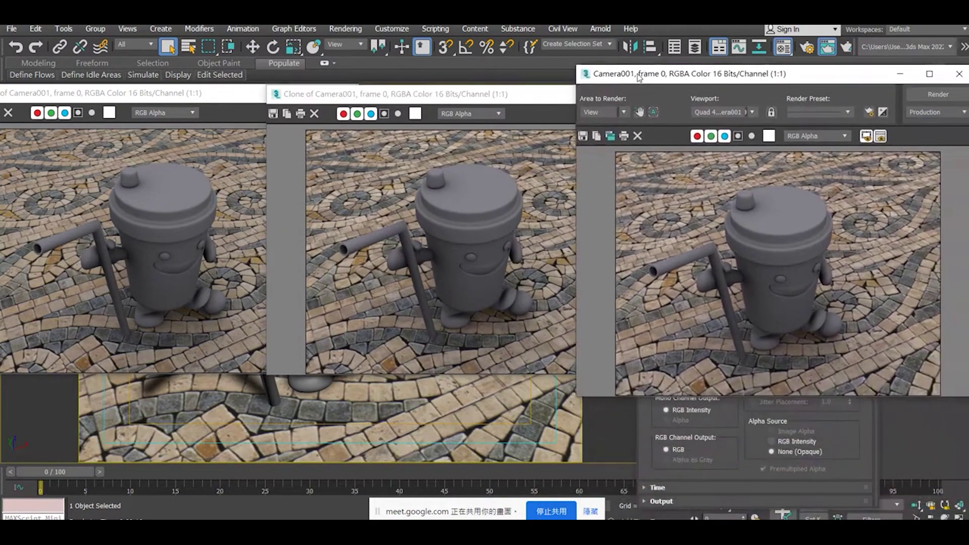
drag(638, 76, 647, 54)
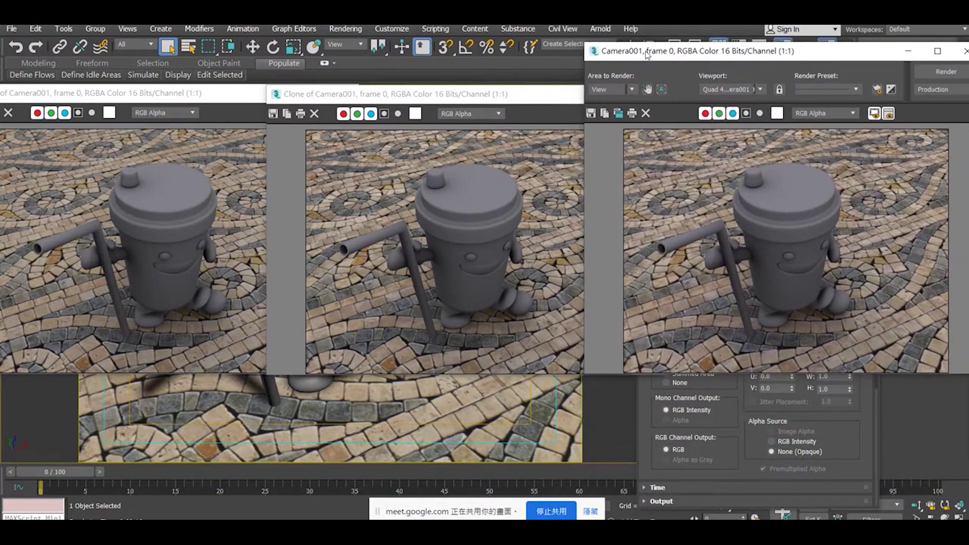
drag(719, 54, 733, 57)
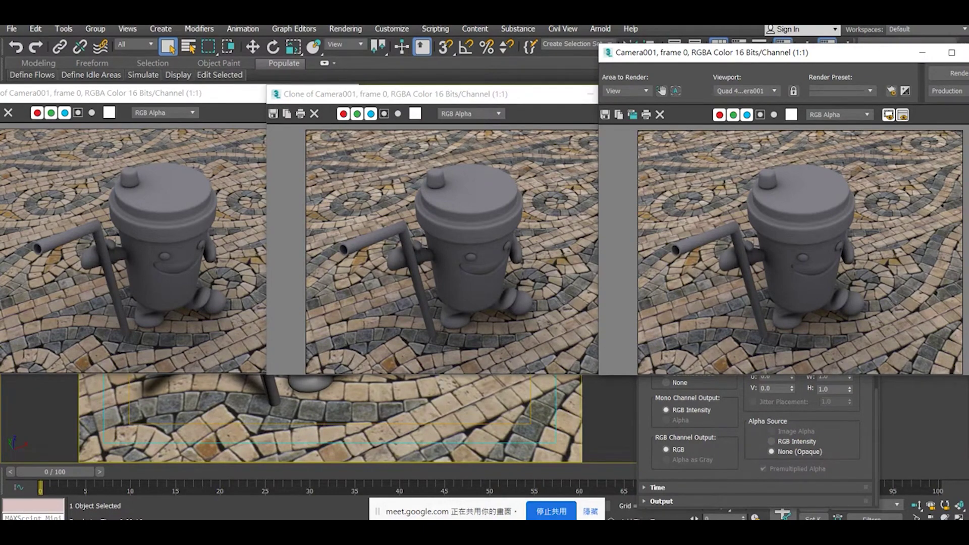
In Photoshop, zoom into the bump texture and pick the Dodge tool at 20 px
key(alt+Tab)
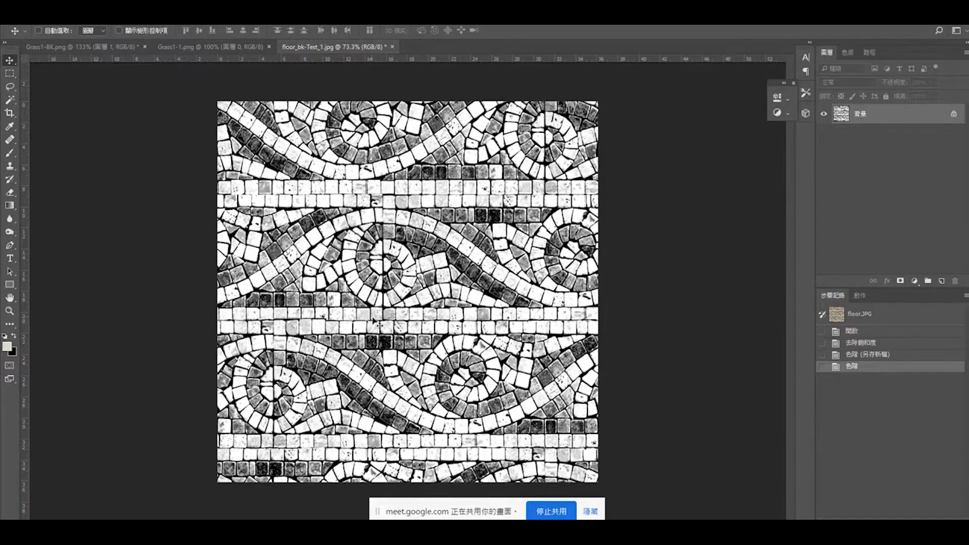
alt+scroll(342, 299, up, 2)
alt+scroll(342, 299, up, 3)
alt+scroll(342, 299, up, 2)
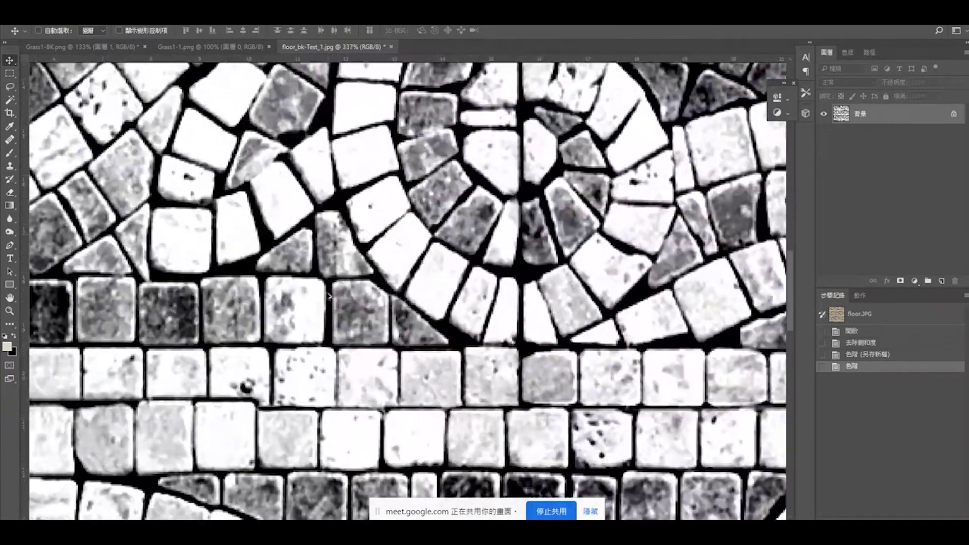
click(10, 140)
click(10, 155)
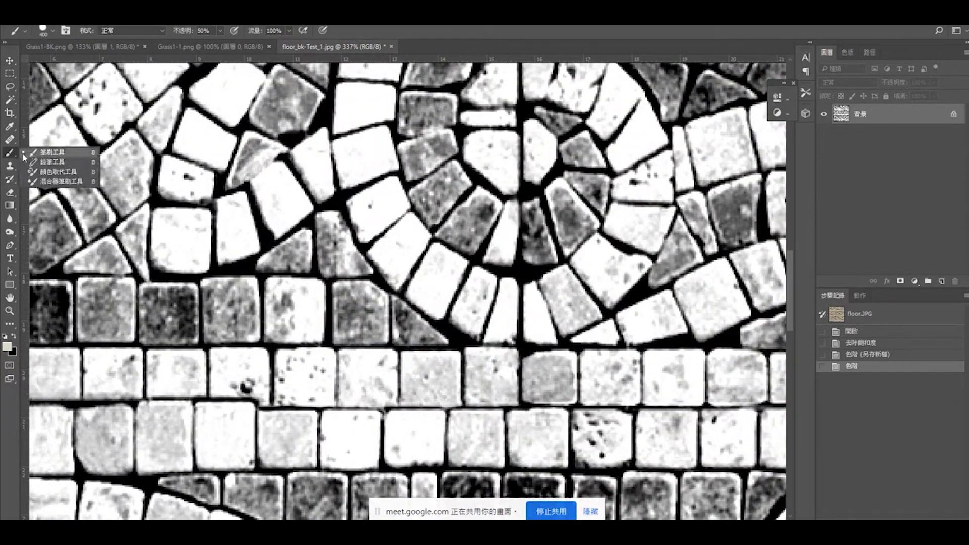
click(10, 219)
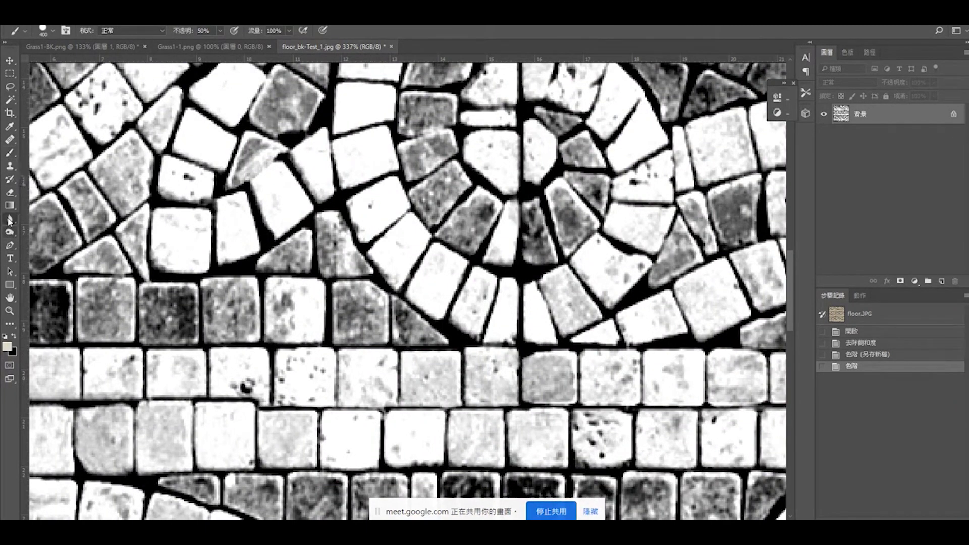
click(10, 231)
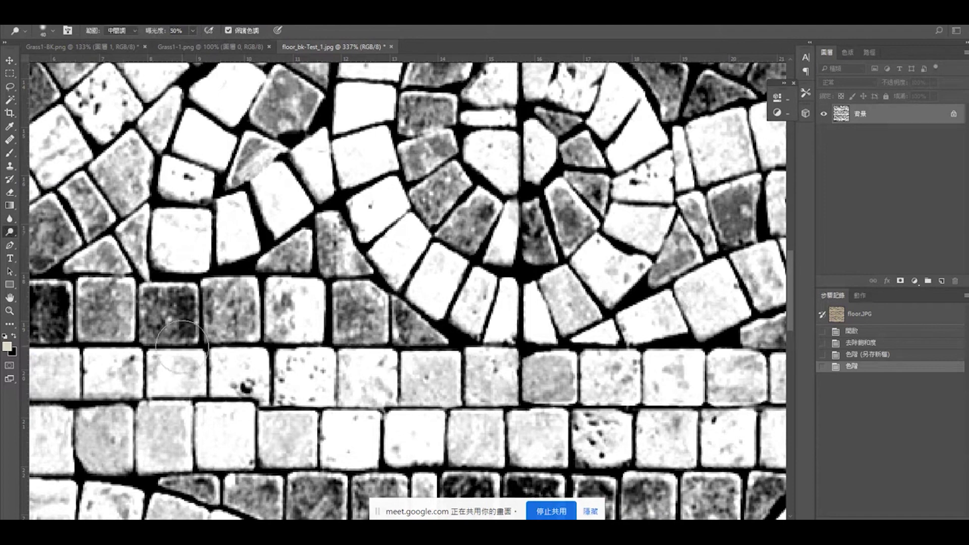
key(bracketleft)
key(bracketleft)
key(bracketleft)
Dodge the dark tiles in the middle row and at the row's left to lighten them
drag(243, 381, 244, 384)
click(244, 385)
double_click(244, 385)
click(244, 385)
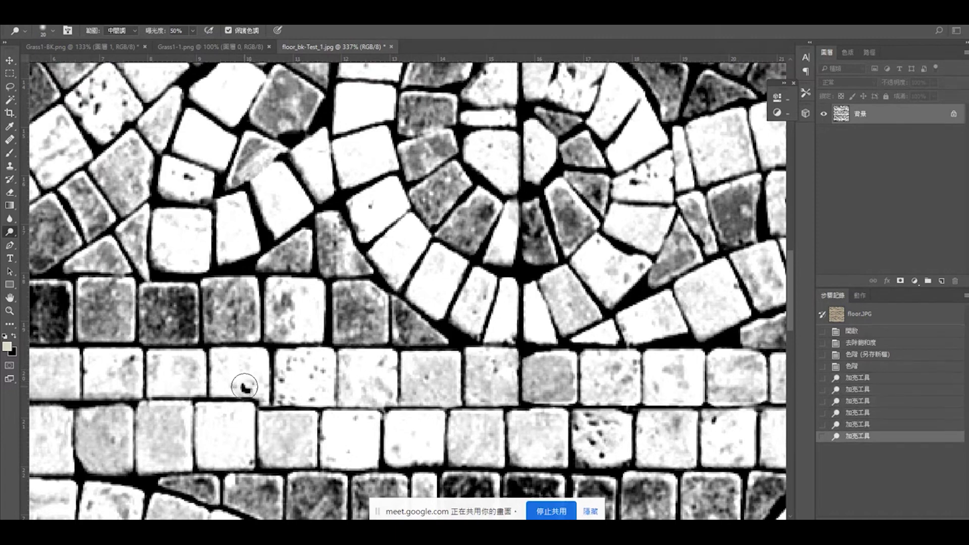
double_click(243, 385)
click(243, 385)
double_click(243, 384)
click(243, 384)
double_click(244, 385)
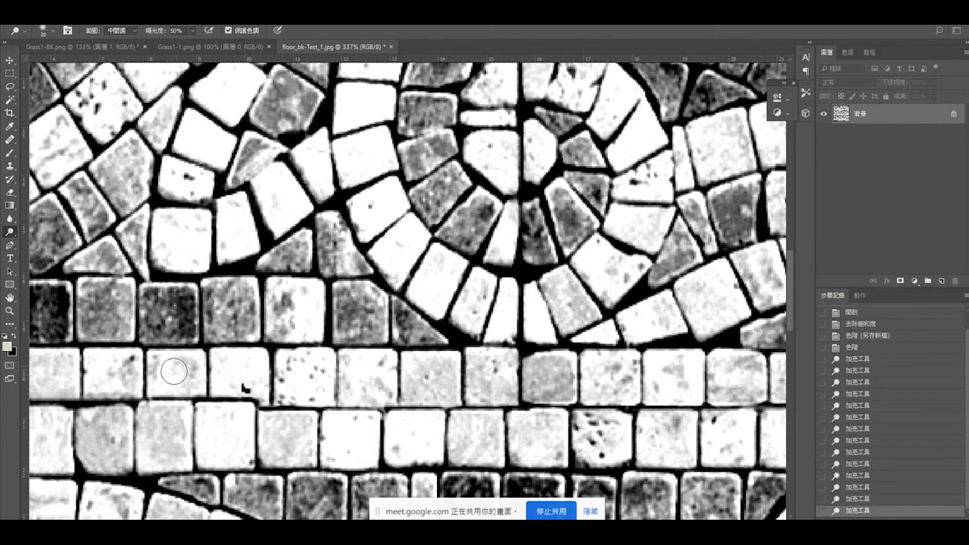
click(186, 383)
click(104, 370)
scroll(104, 384, down, 1)
drag(104, 427, 108, 401)
click(162, 406)
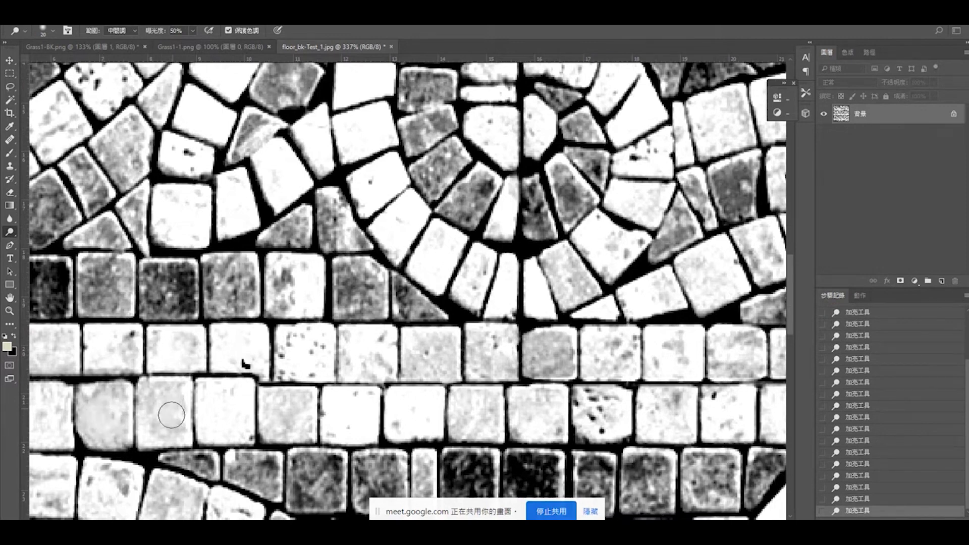
Zoom back out on the texture and return to the 3ds Max renders
alt+scroll(197, 418, down, 2)
alt+scroll(197, 417, down, 2)
alt+scroll(196, 418, down, 2)
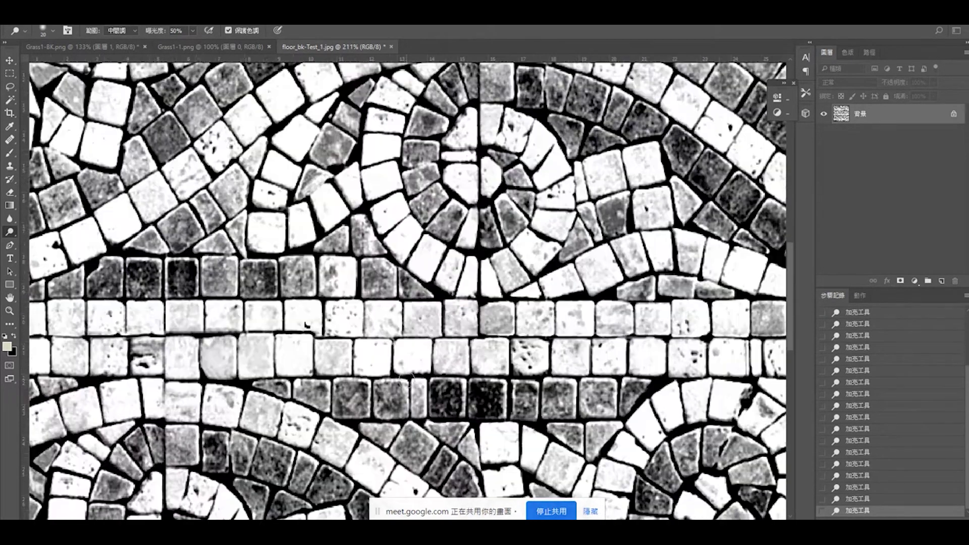
alt+scroll(197, 418, down, 2)
alt+scroll(197, 418, down, 1)
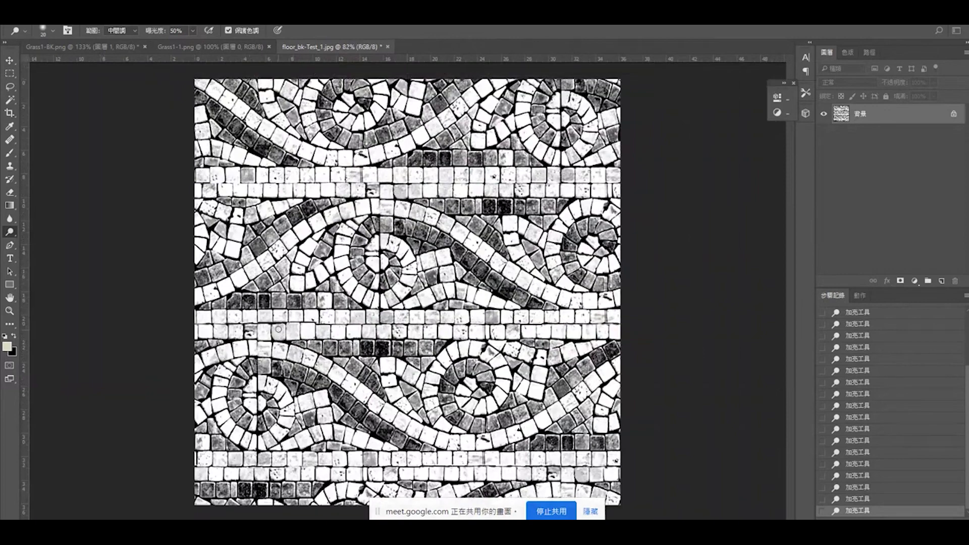
alt+scroll(245, 313, down, 1)
alt+scroll(345, 292, up, 1)
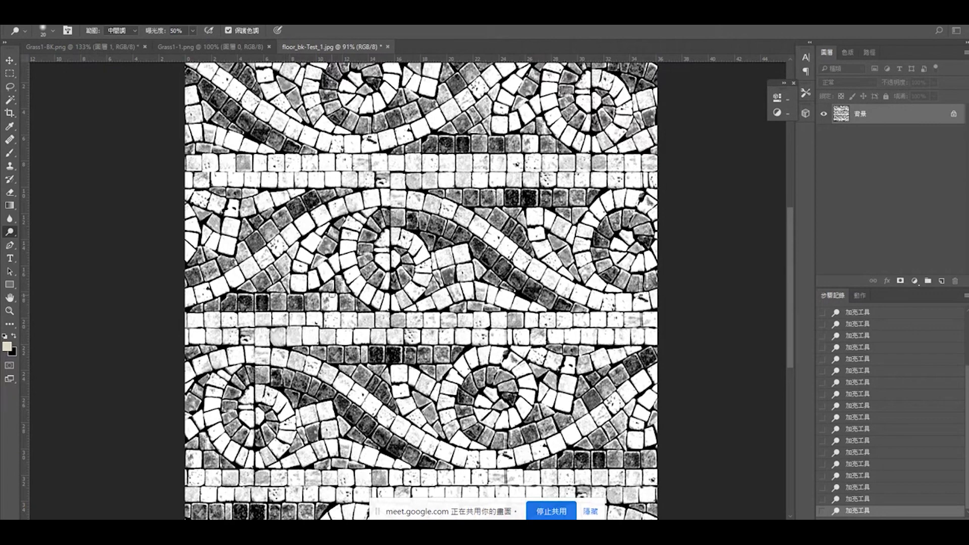
alt+scroll(348, 249, up, 3)
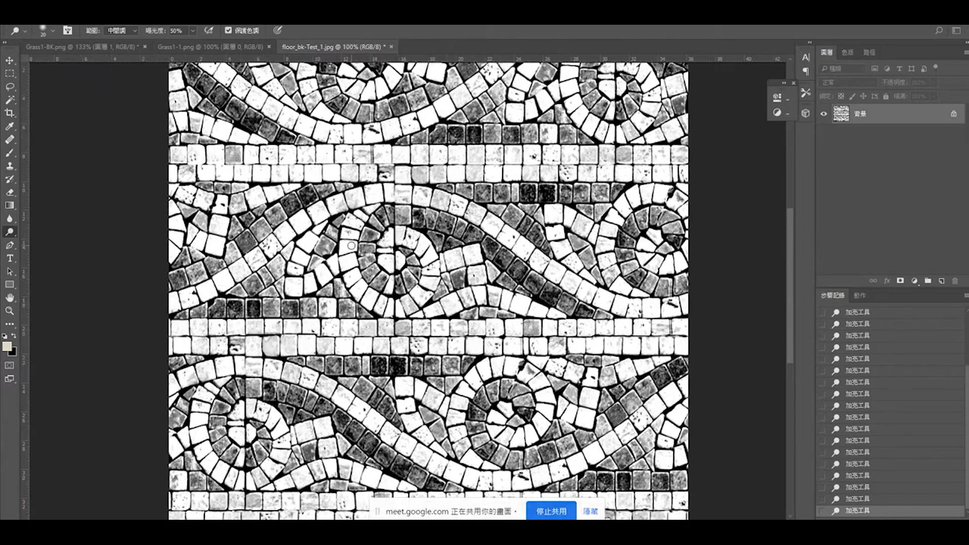
alt+scroll(348, 249, down, 4)
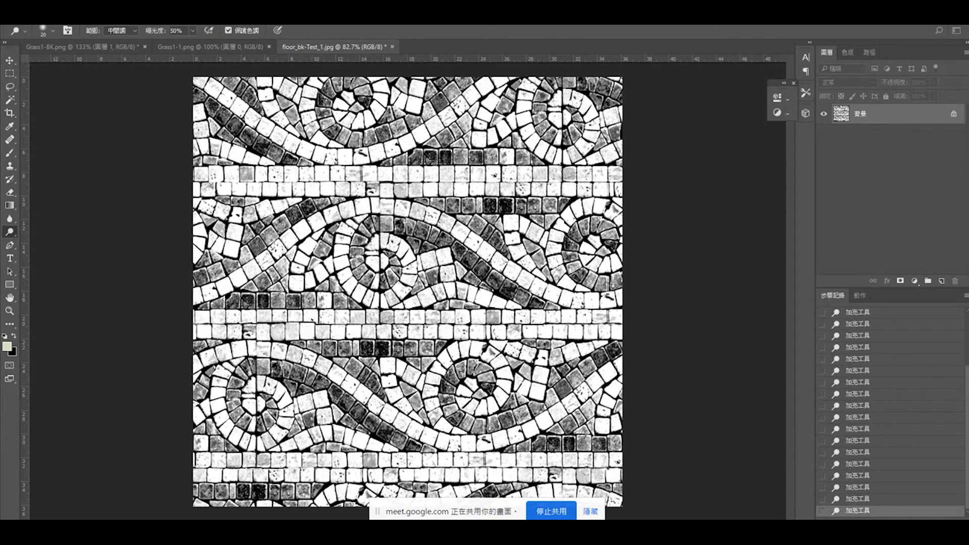
key(alt+Tab)
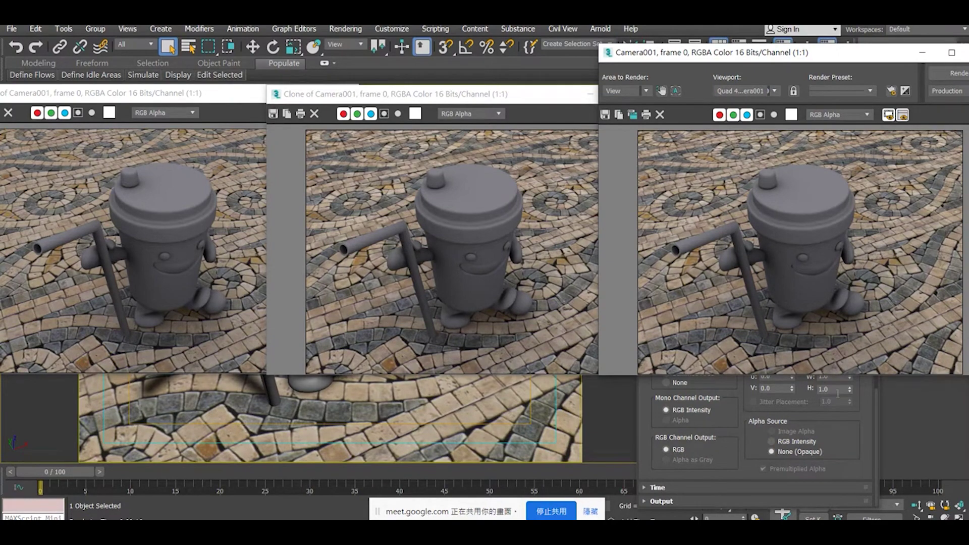
Change the floor material's Bump amount from 30 to 50 and close the Material Editor
click(865, 423)
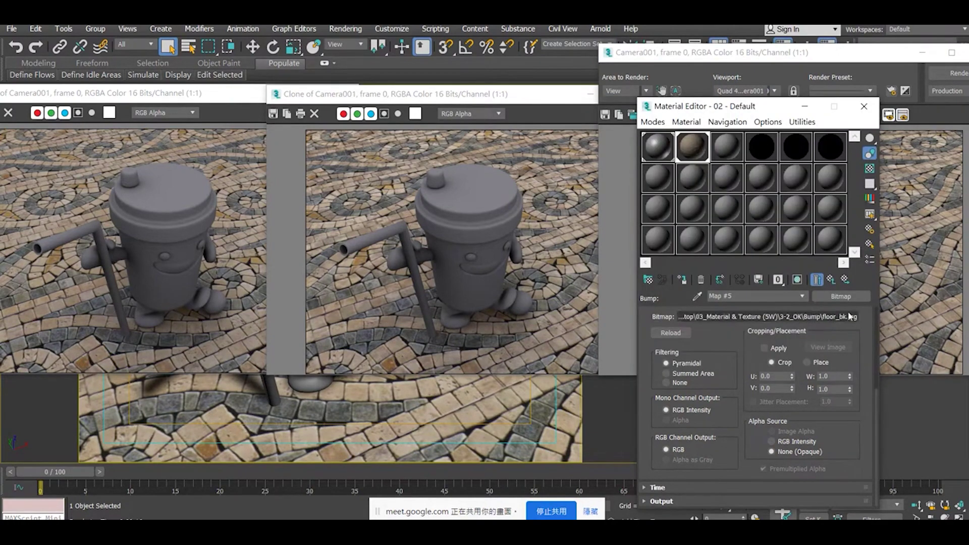
drag(874, 402, 867, 317)
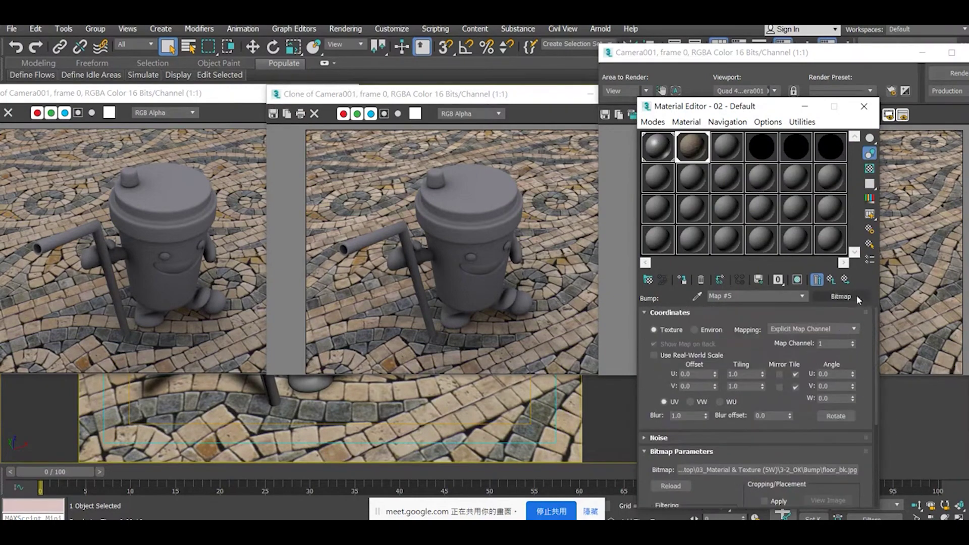
click(844, 279)
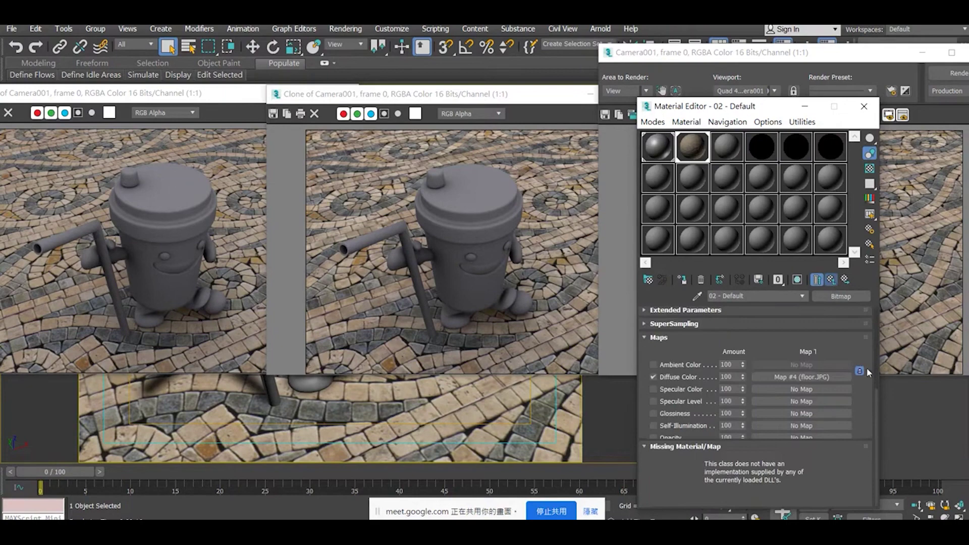
click(870, 259)
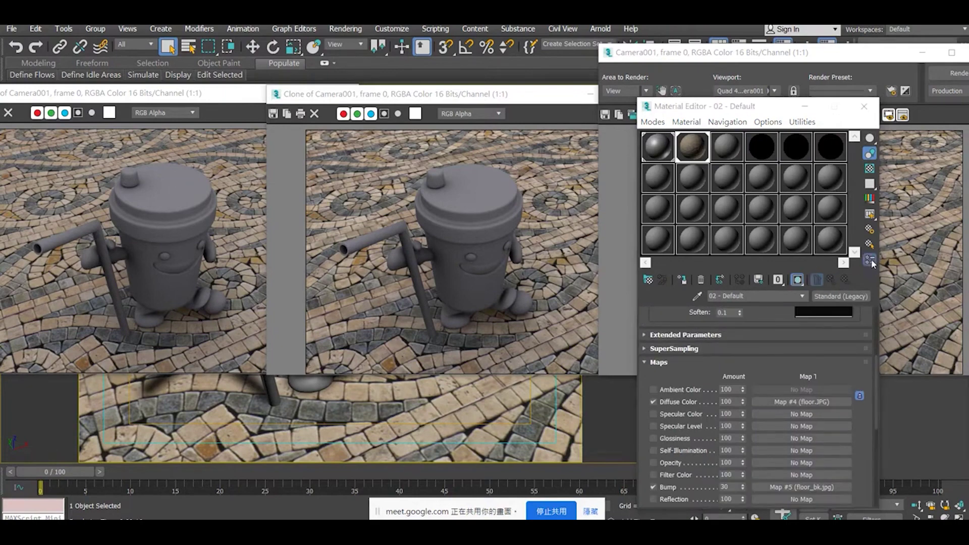
click(644, 231)
drag(877, 365, 874, 400)
scroll(870, 401, down, 1)
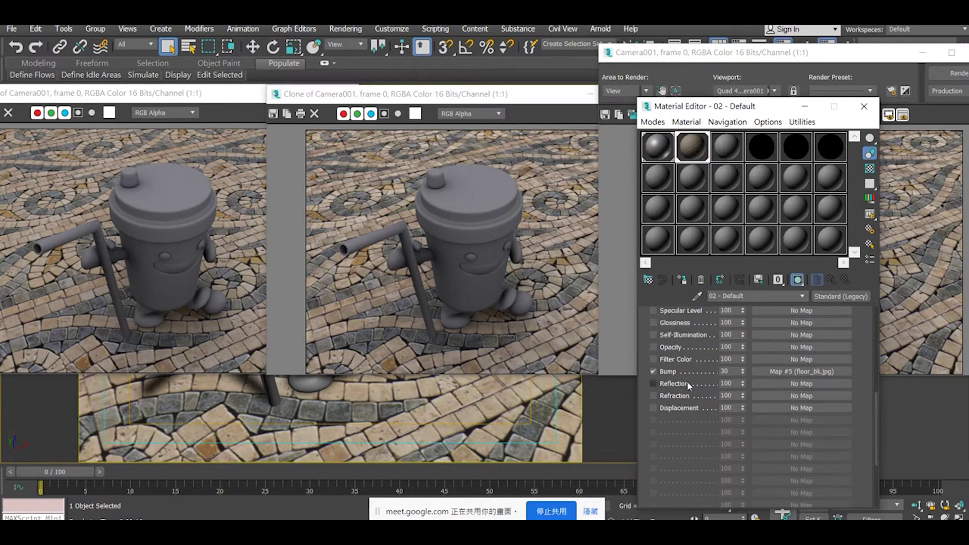
double_click(726, 372)
text(5)
click(864, 106)
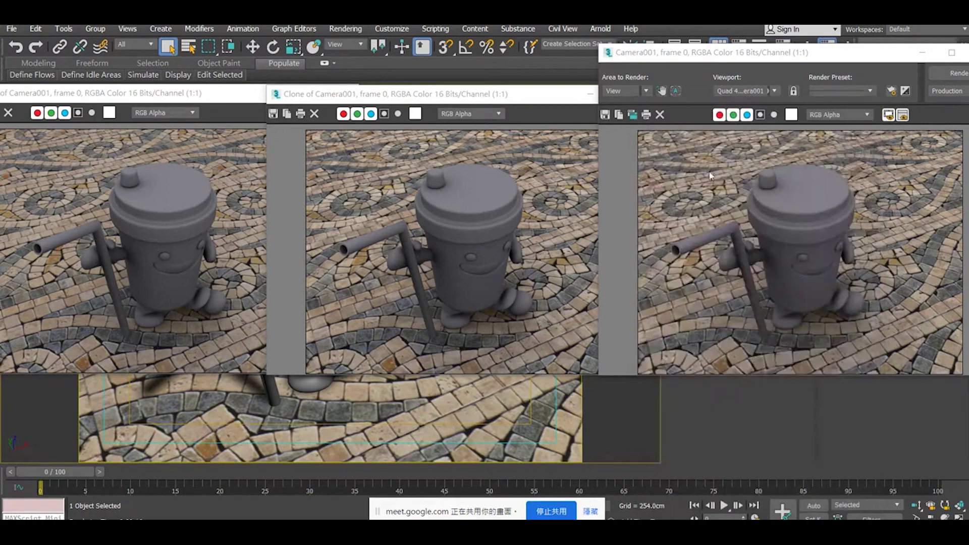